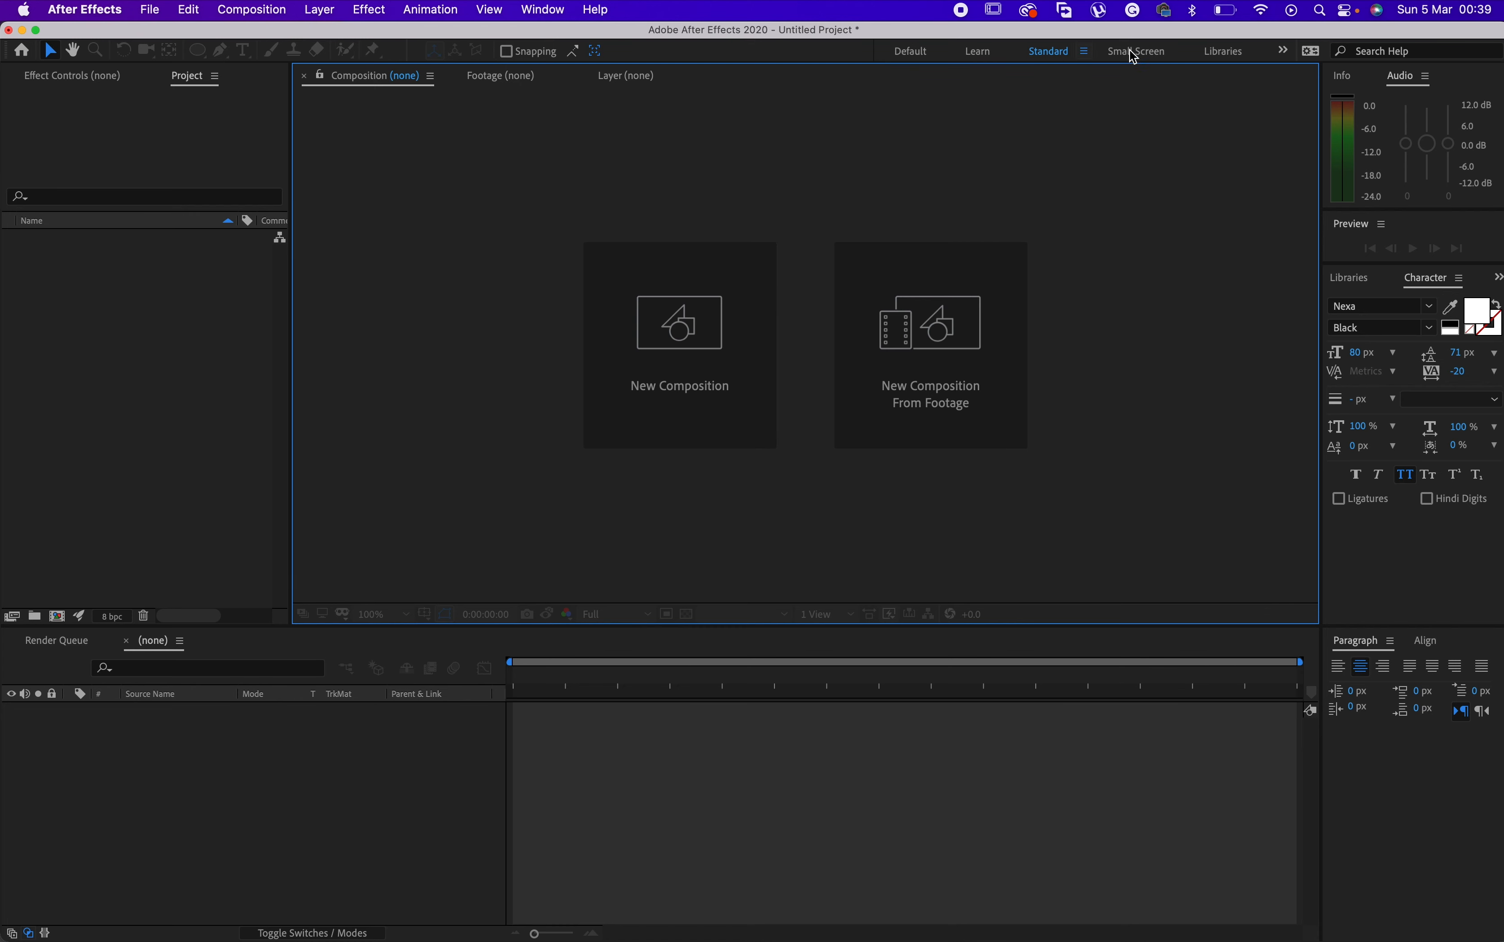
Look through the Default, Learn, Small Screen and Libraries workspaces and return to the Standard workspace.
click(921, 56)
click(983, 56)
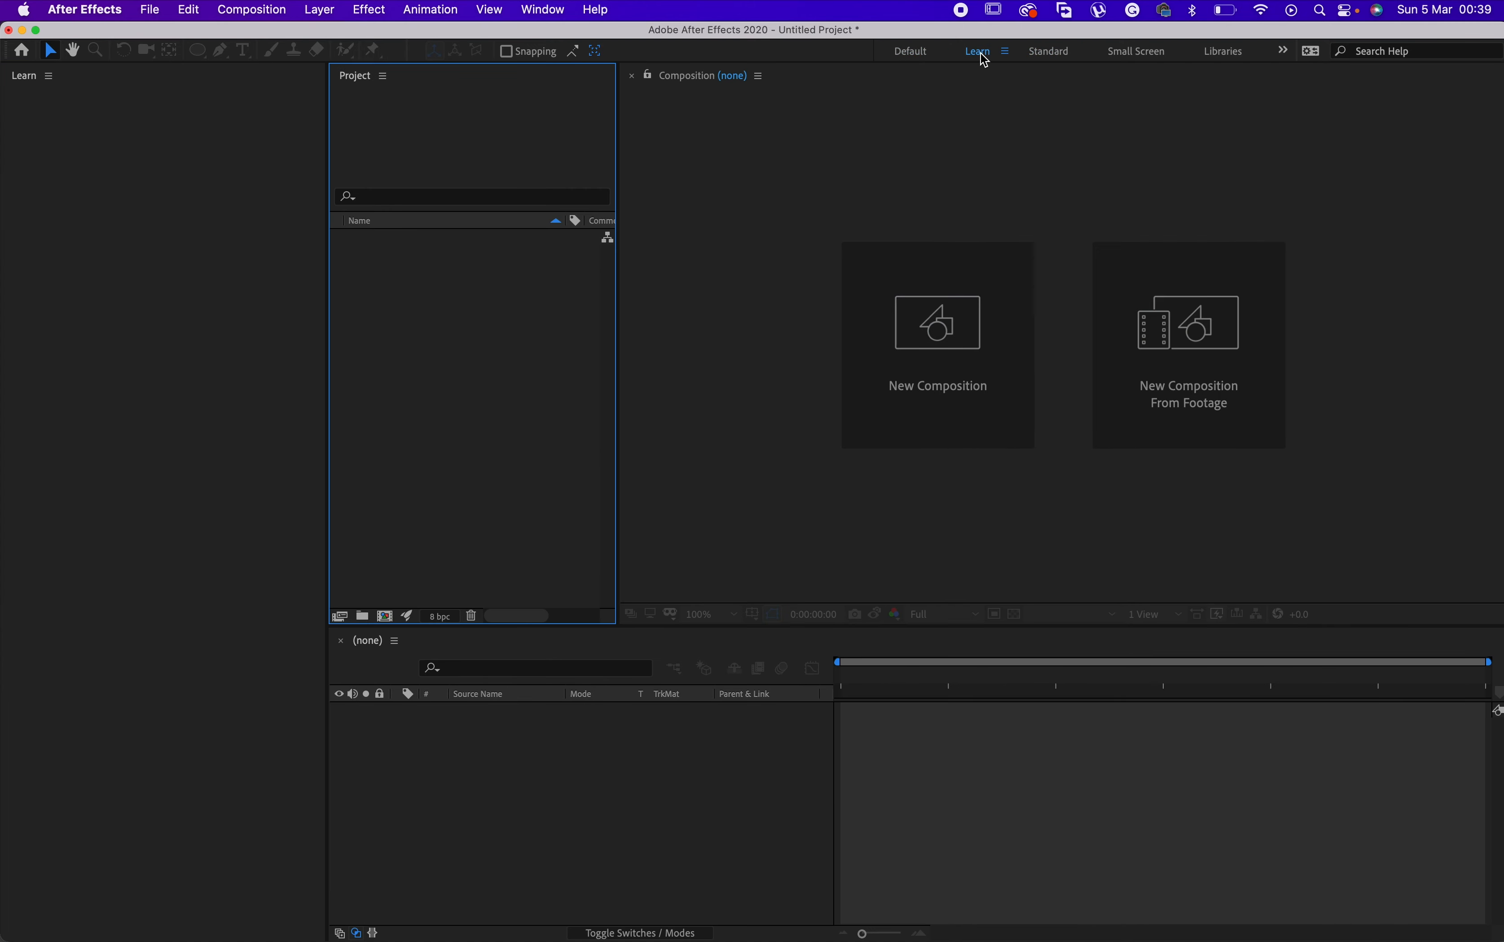
click(1053, 55)
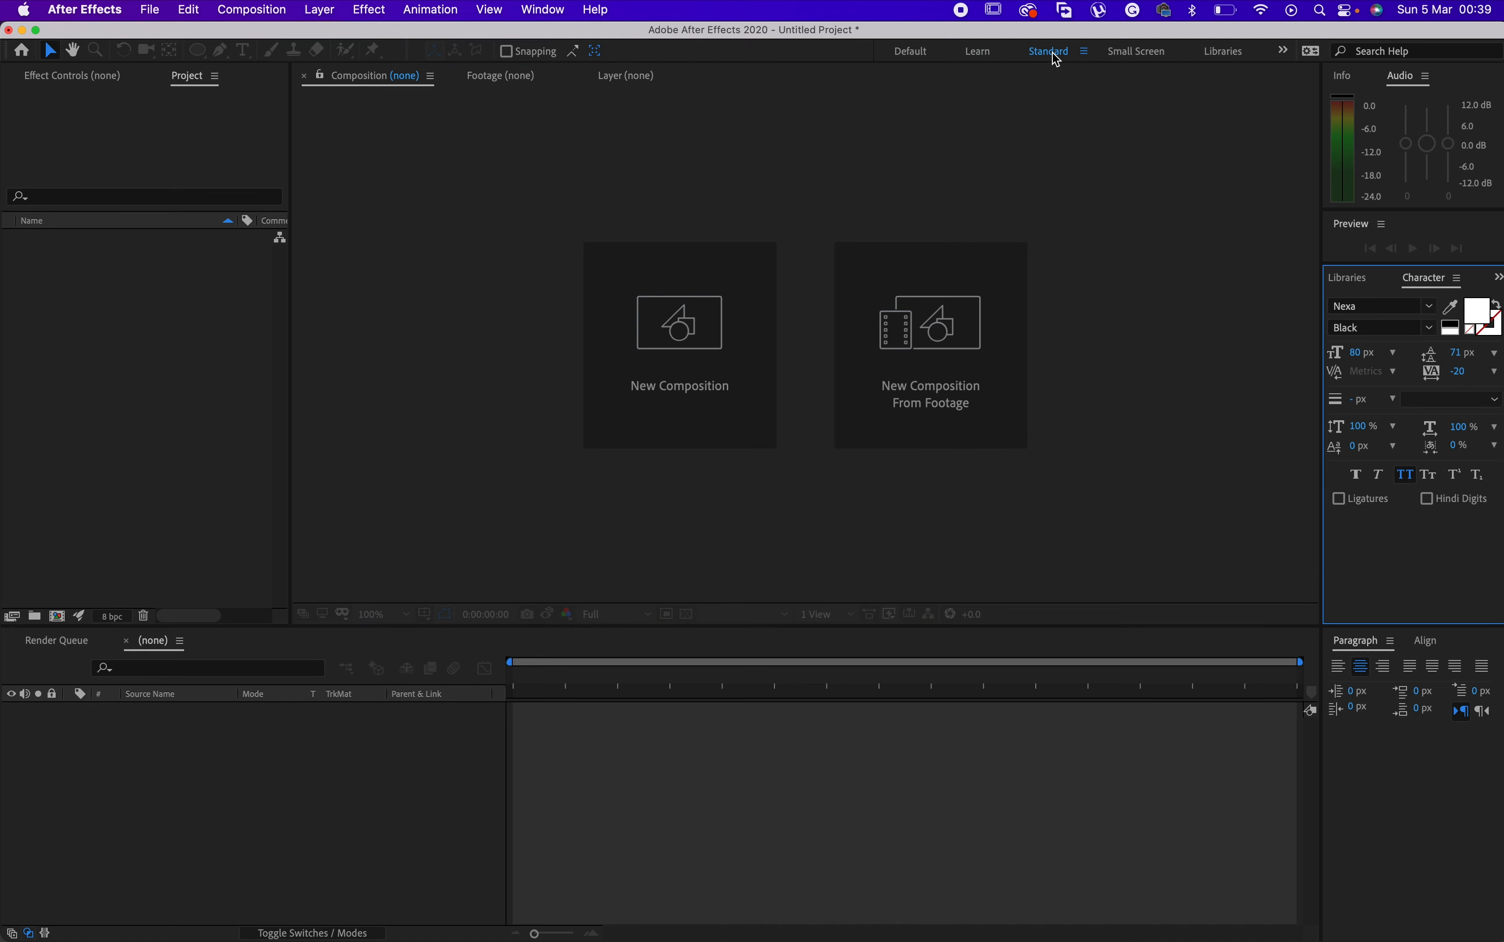
click(982, 56)
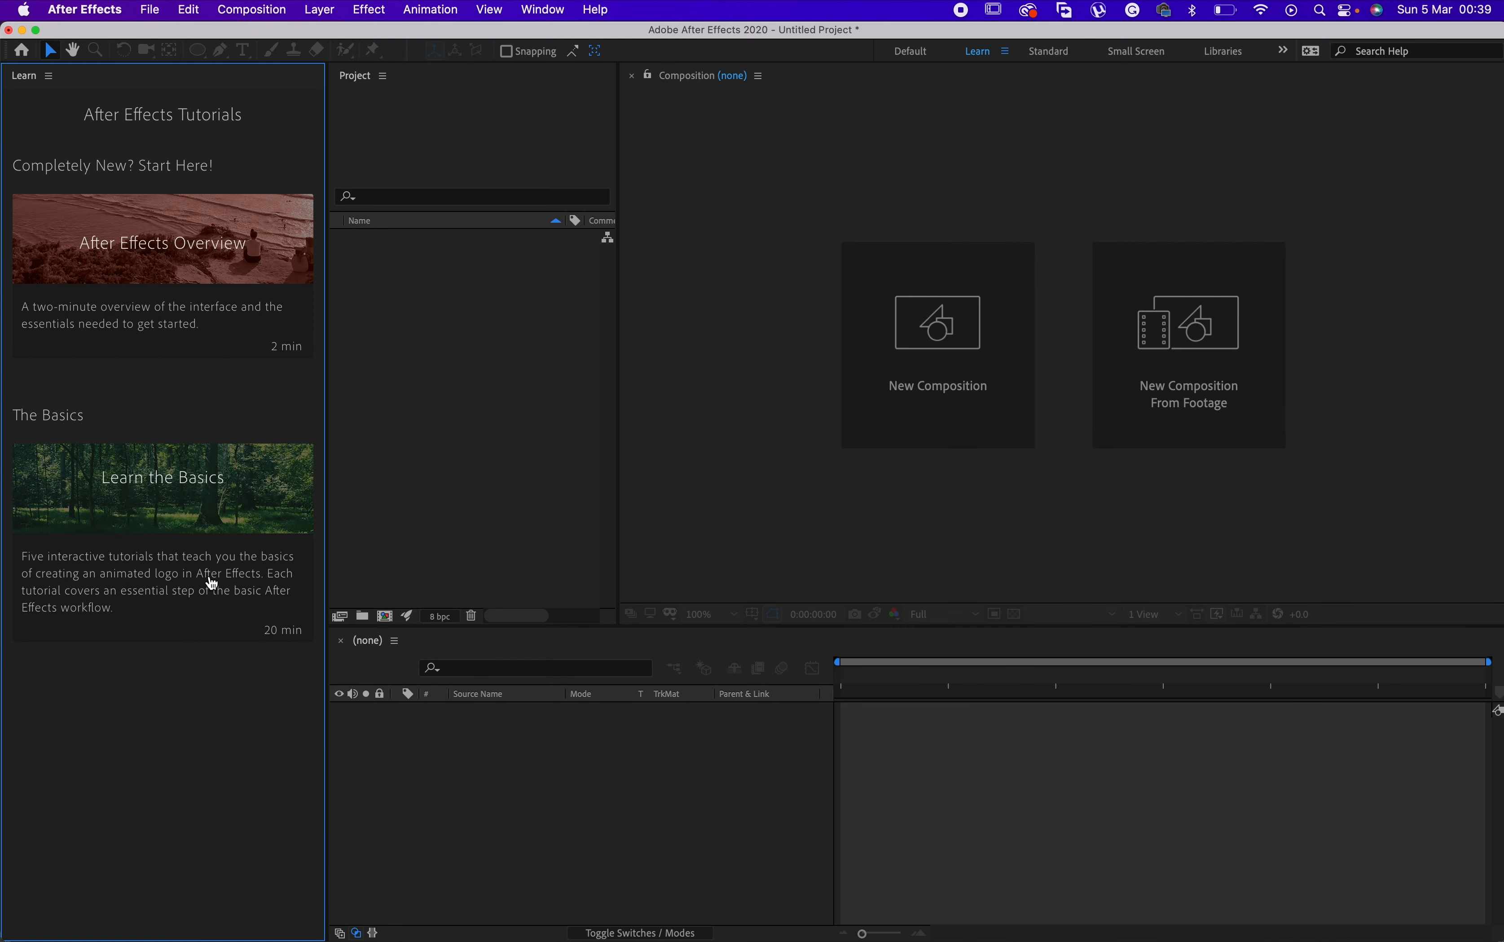
mouse_move(241, 201)
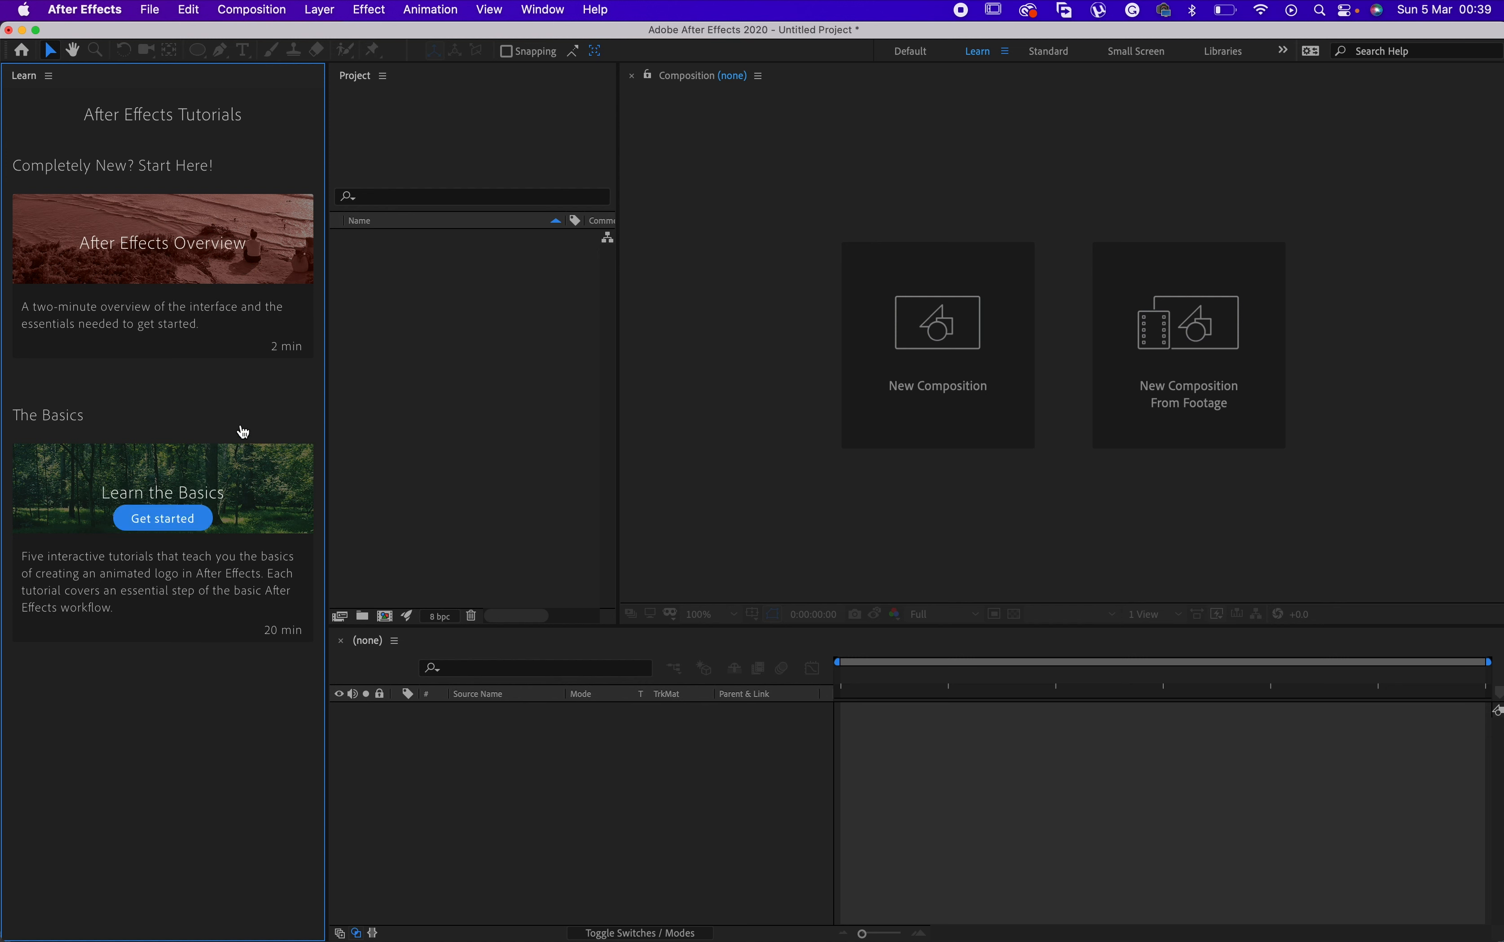
click(1060, 61)
click(1149, 58)
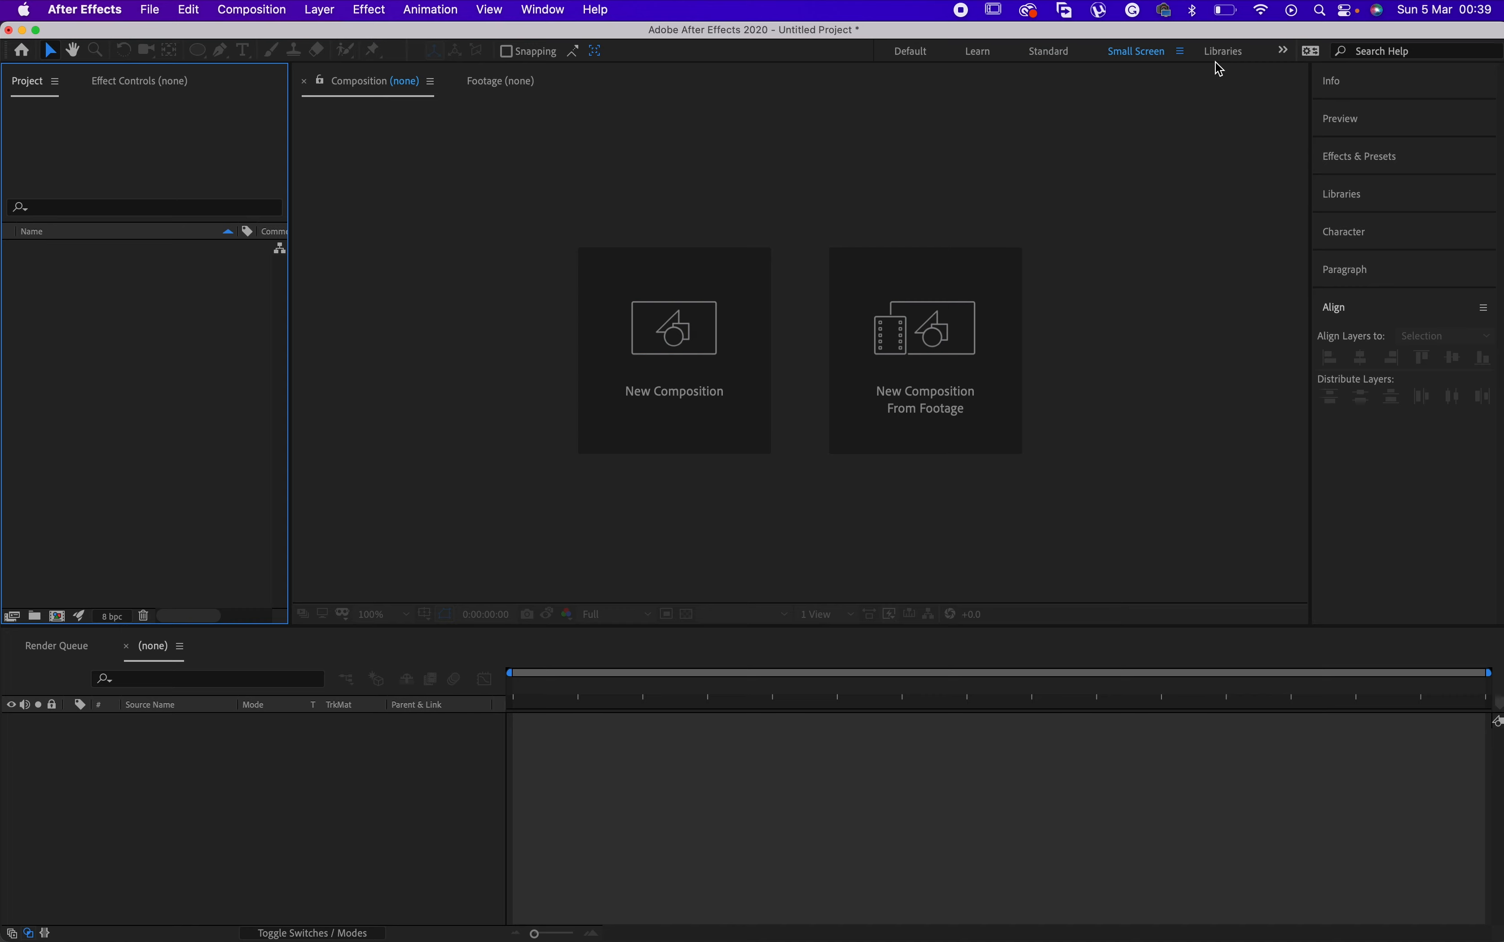
click(1222, 52)
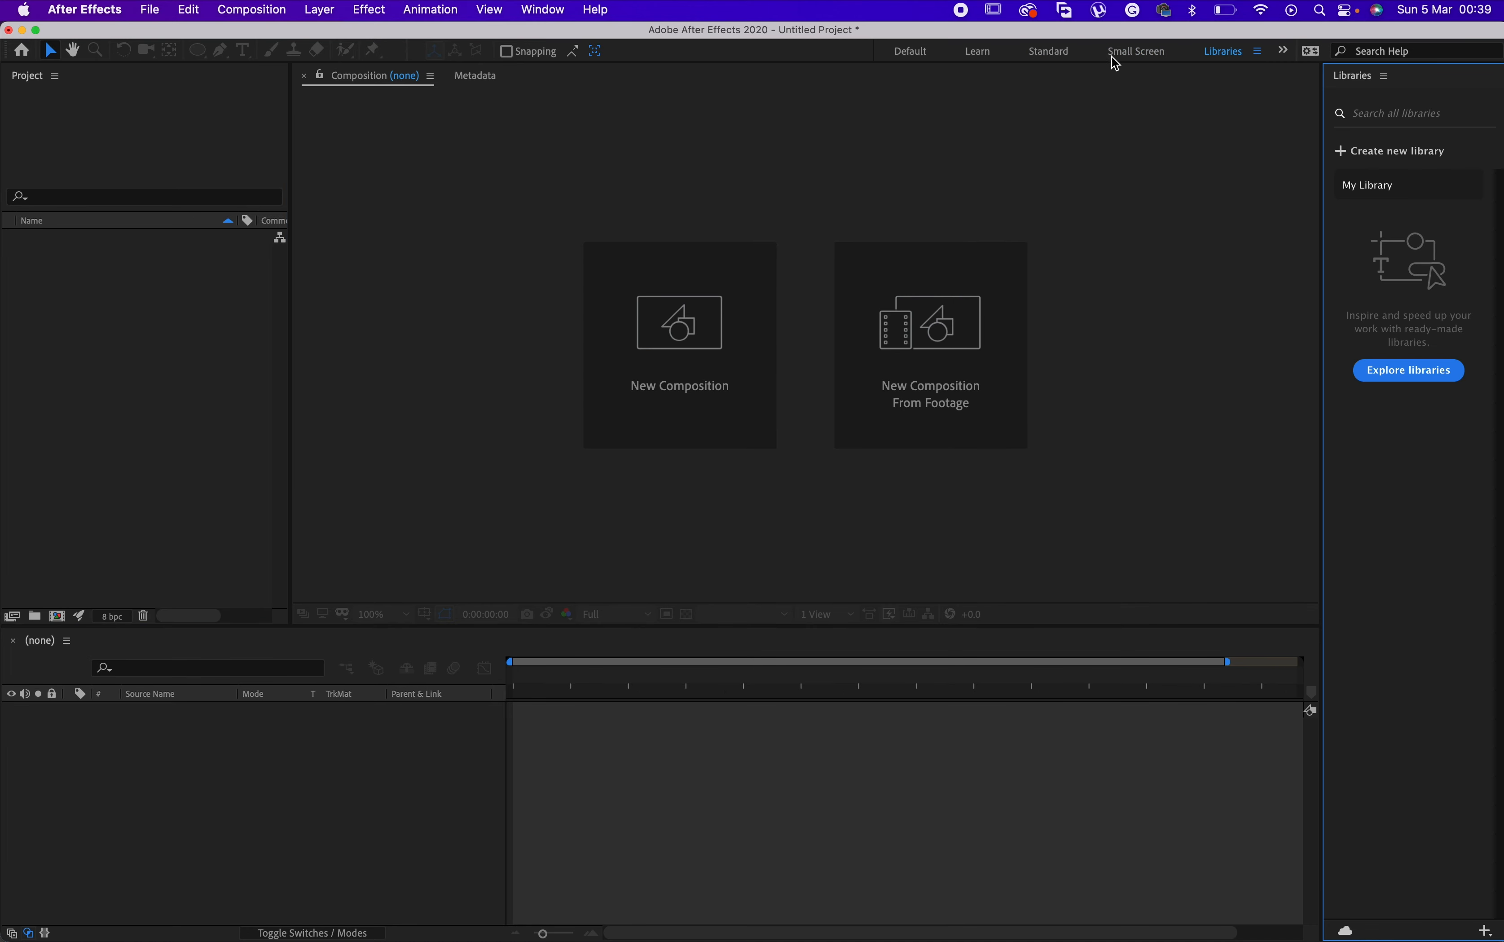
click(1061, 56)
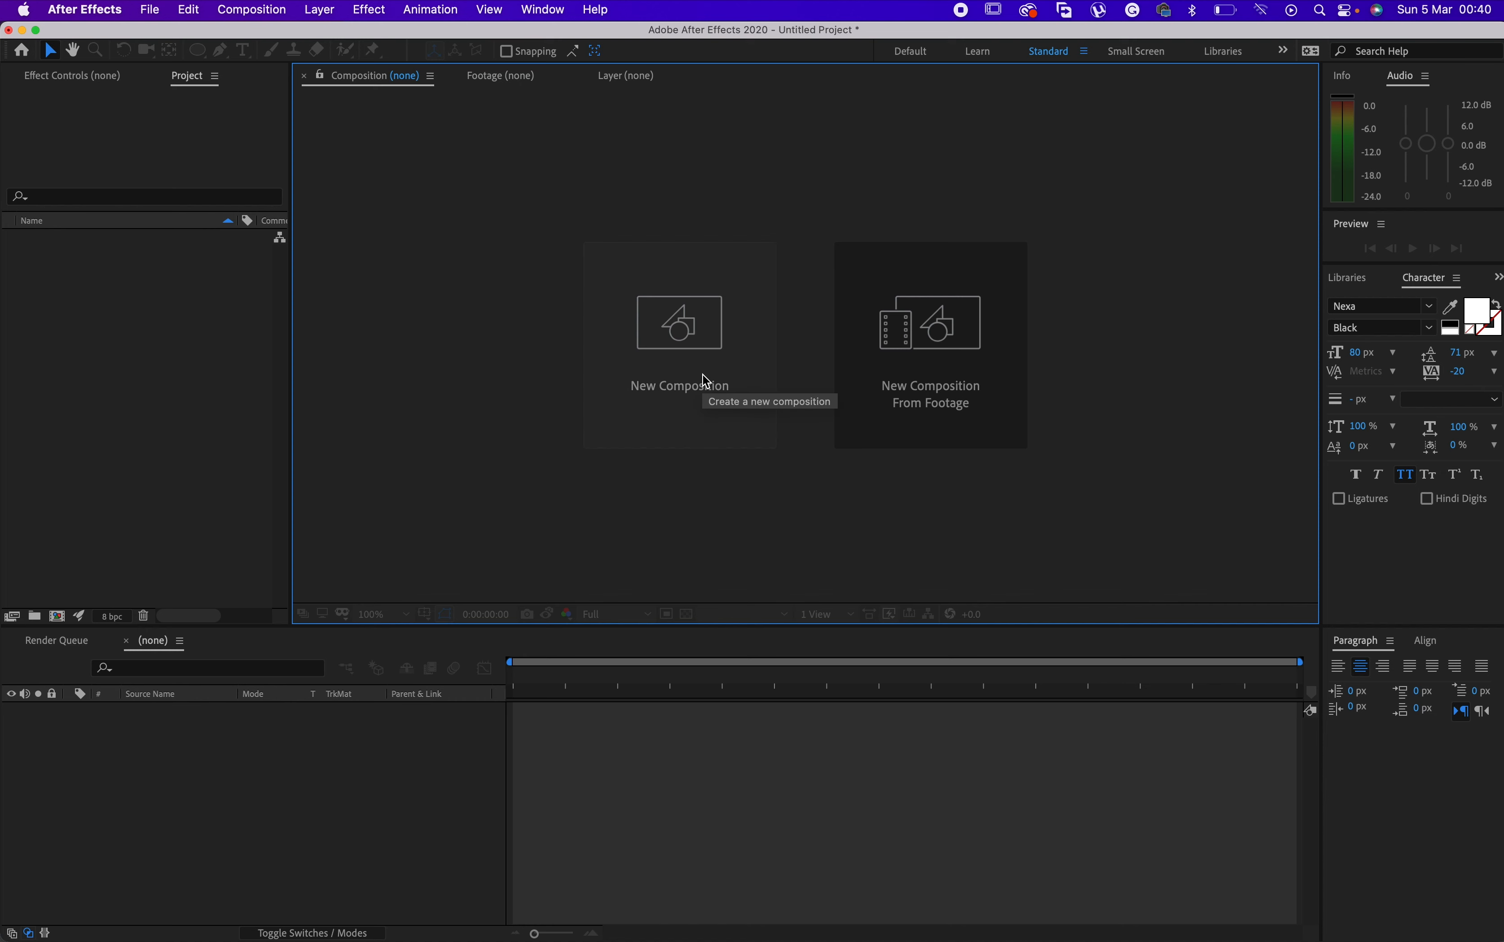
Open the settings for a new composition and open its duration for editing.
click(702, 351)
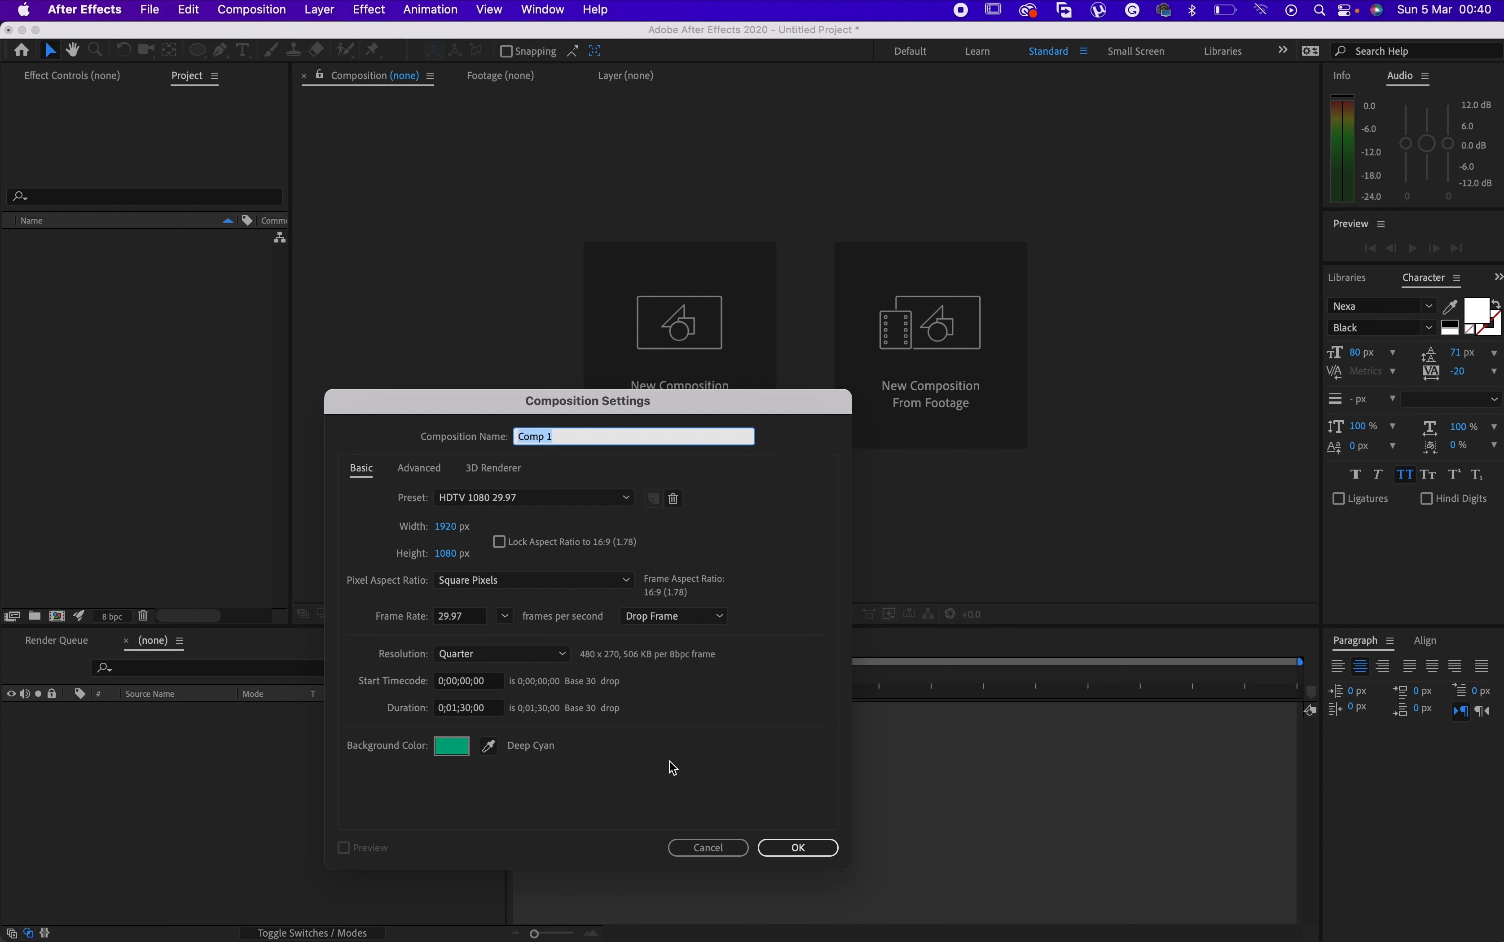
click(468, 709)
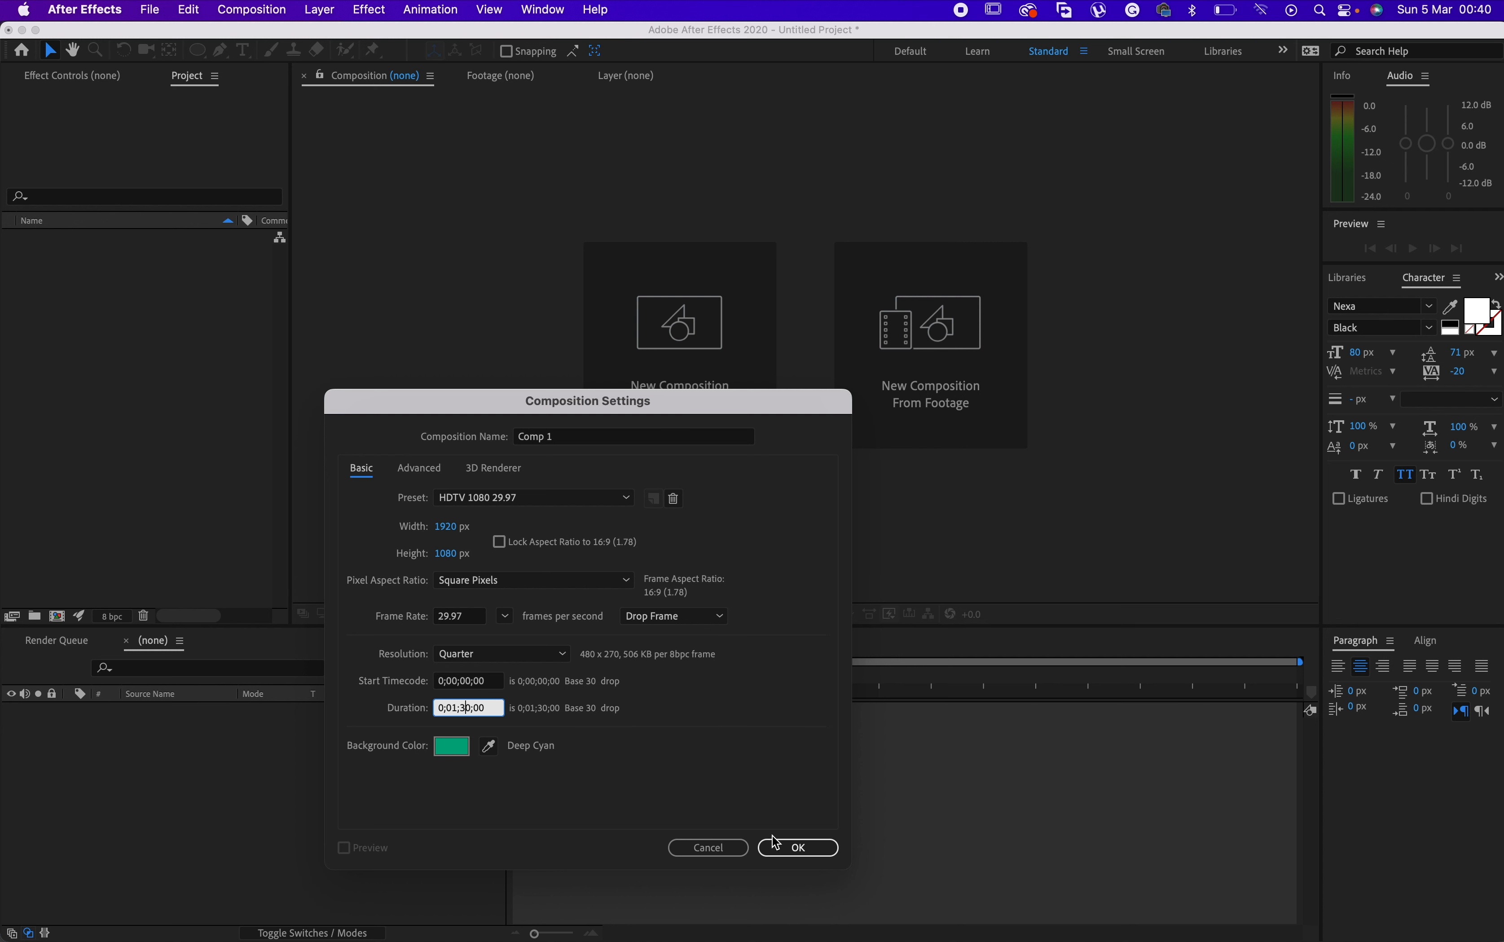
Try pale blue, pale magenta and deep magenta-red background colours for the composition, and restore the original deep cyan.
click(453, 748)
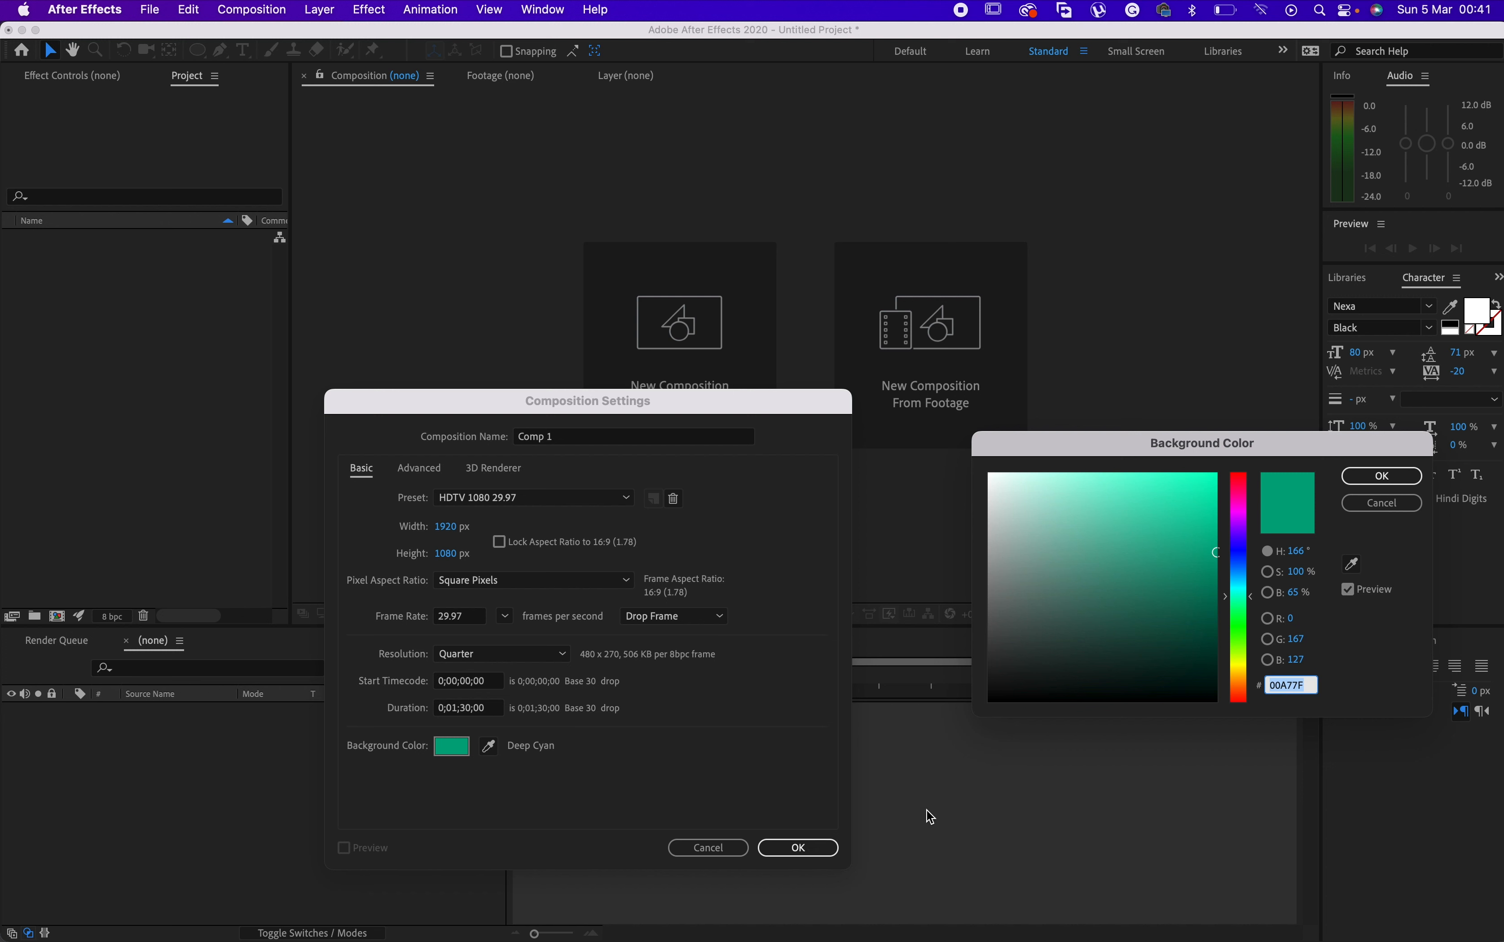
mouse_move(1238, 561)
mouse_down()
mouse_move(1234, 505)
mouse_move(1226, 617)
mouse_move(1228, 574)
mouse_up()
drag(1122, 551, 994, 480)
click(1249, 579)
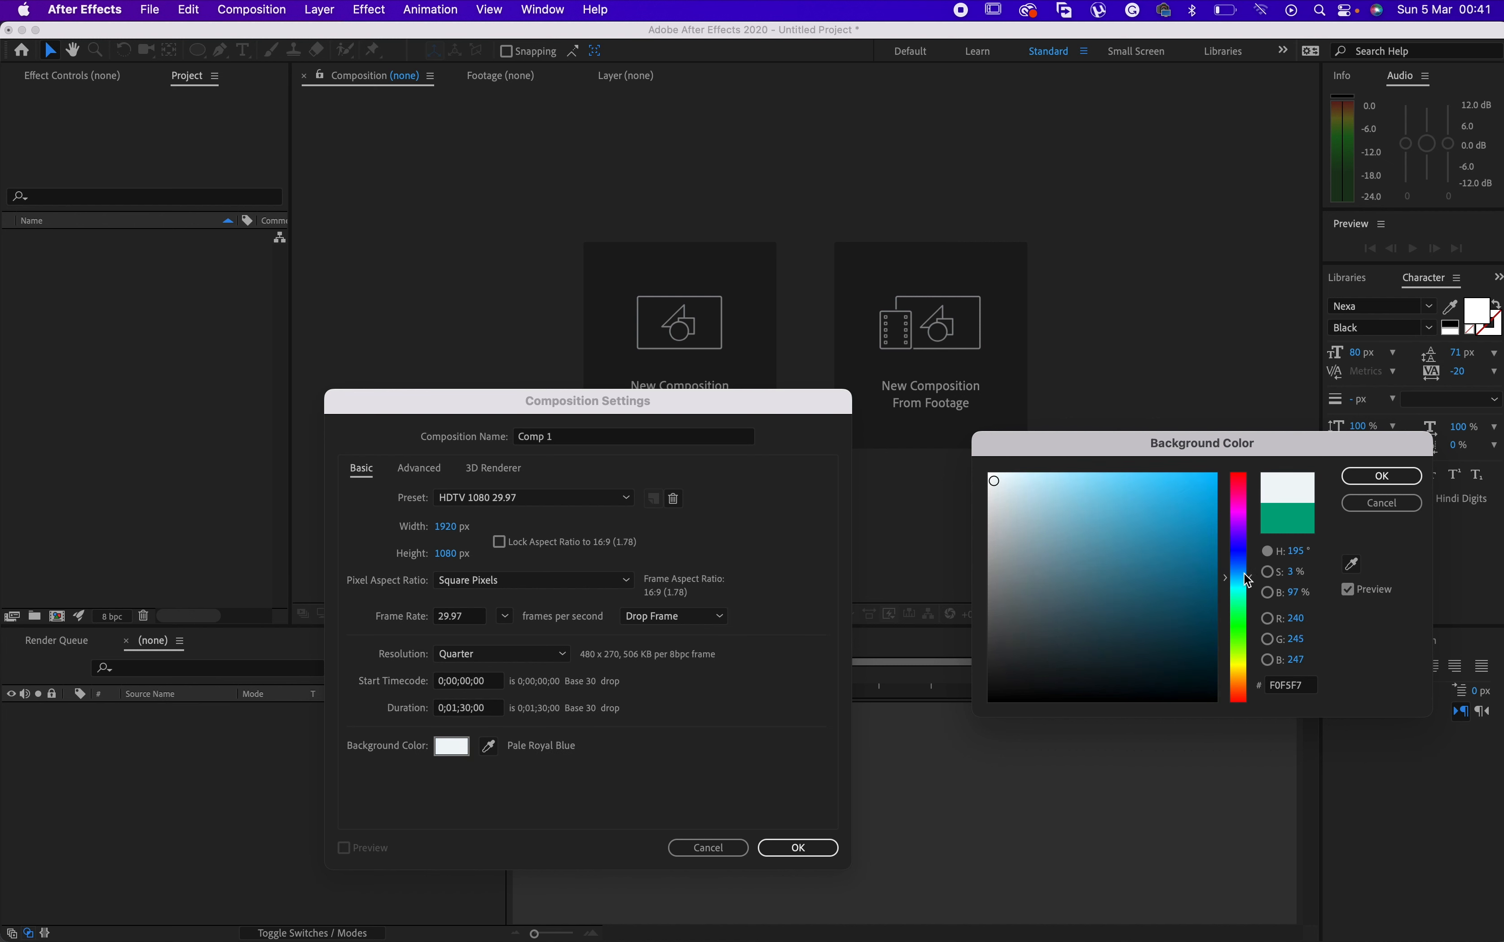
drag(1249, 581, 1239, 506)
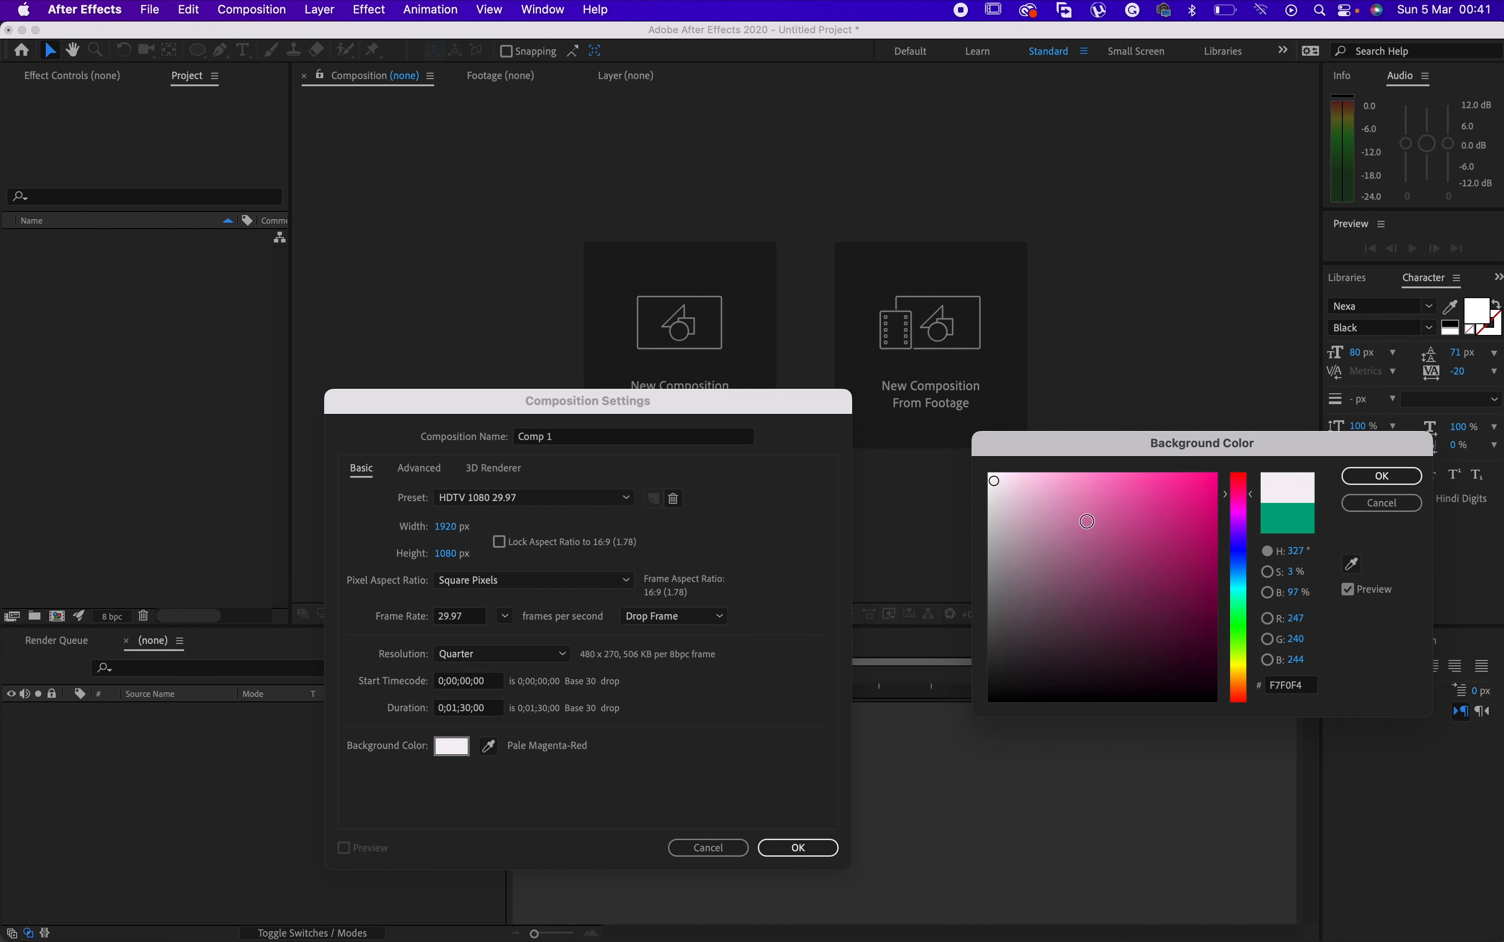
mouse_move(1087, 522)
mouse_down()
mouse_move(1107, 496)
mouse_move(1182, 493)
mouse_move(1034, 565)
mouse_move(1199, 513)
mouse_move(1081, 474)
mouse_move(1065, 503)
mouse_move(1168, 529)
mouse_move(1142, 627)
mouse_move(1231, 587)
mouse_up()
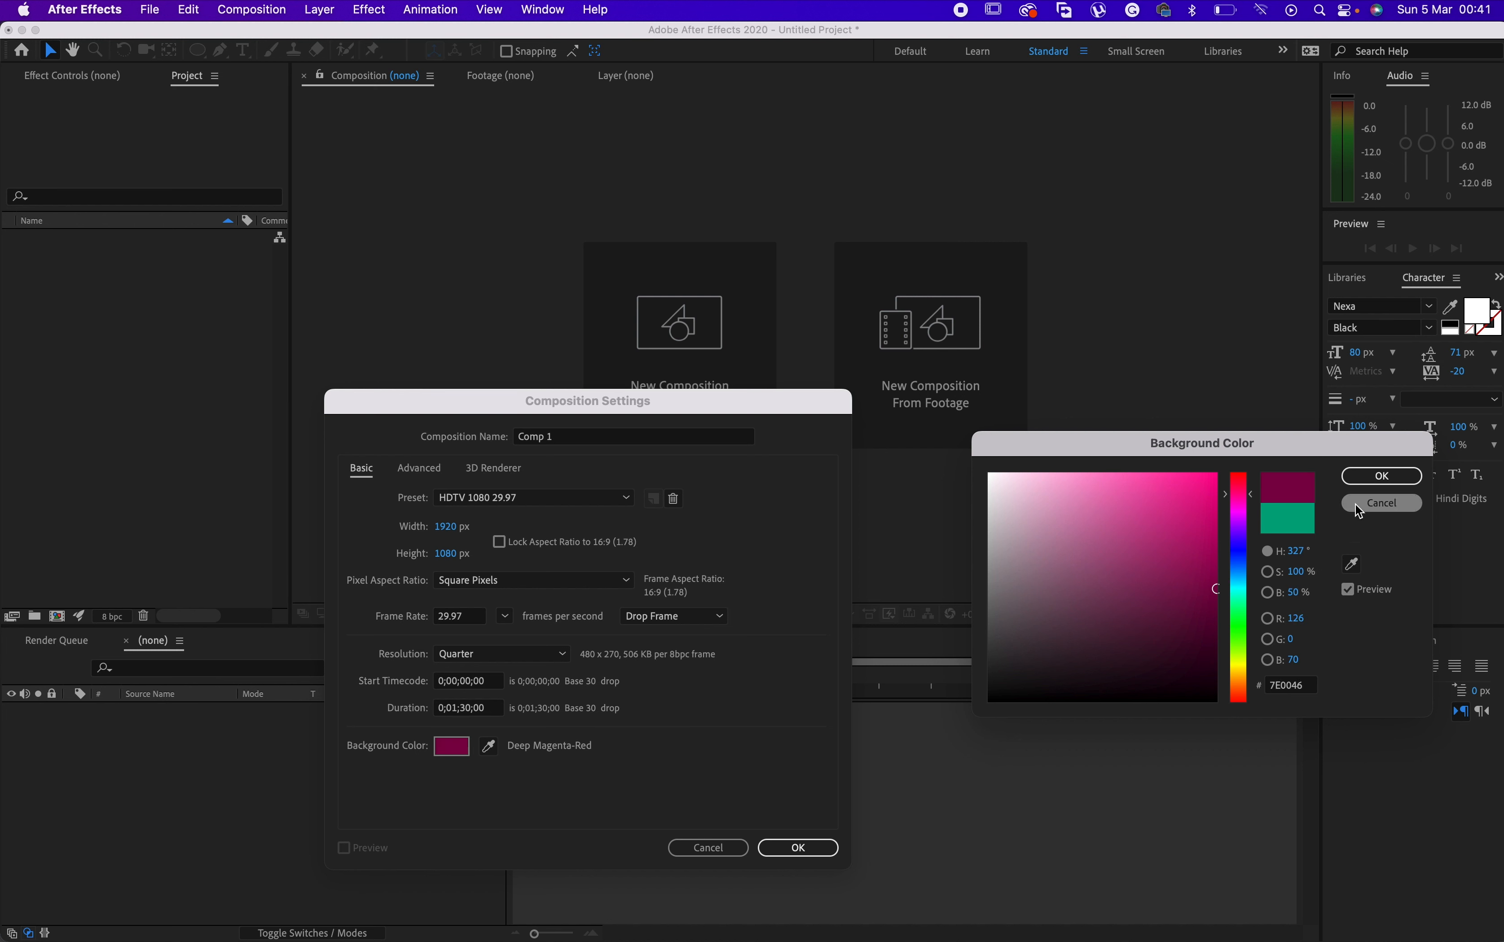
click(1285, 519)
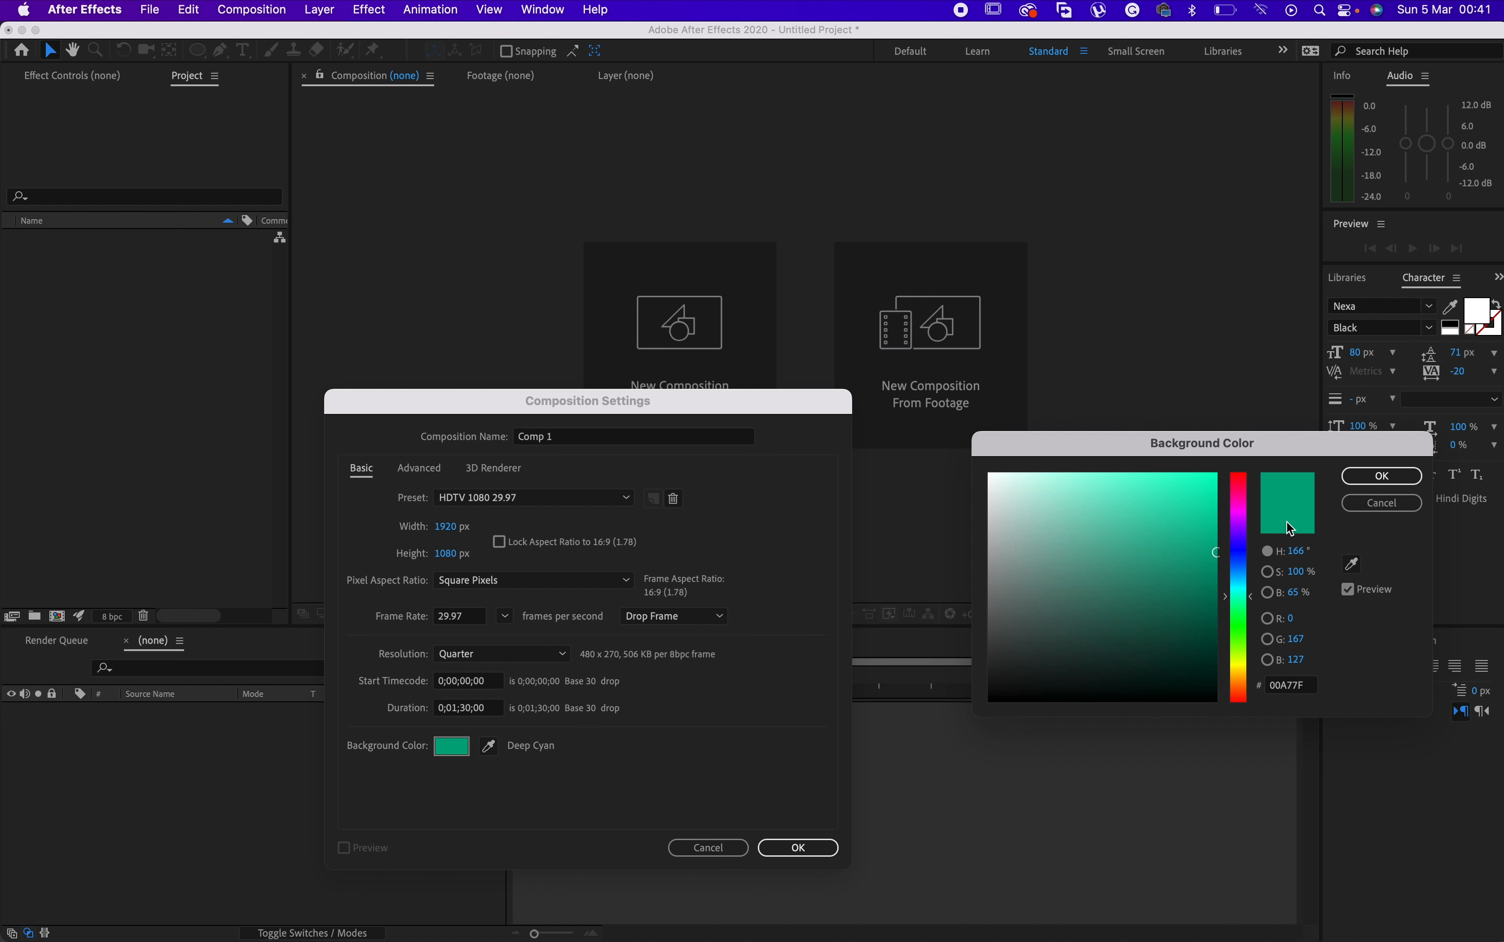
click(1364, 476)
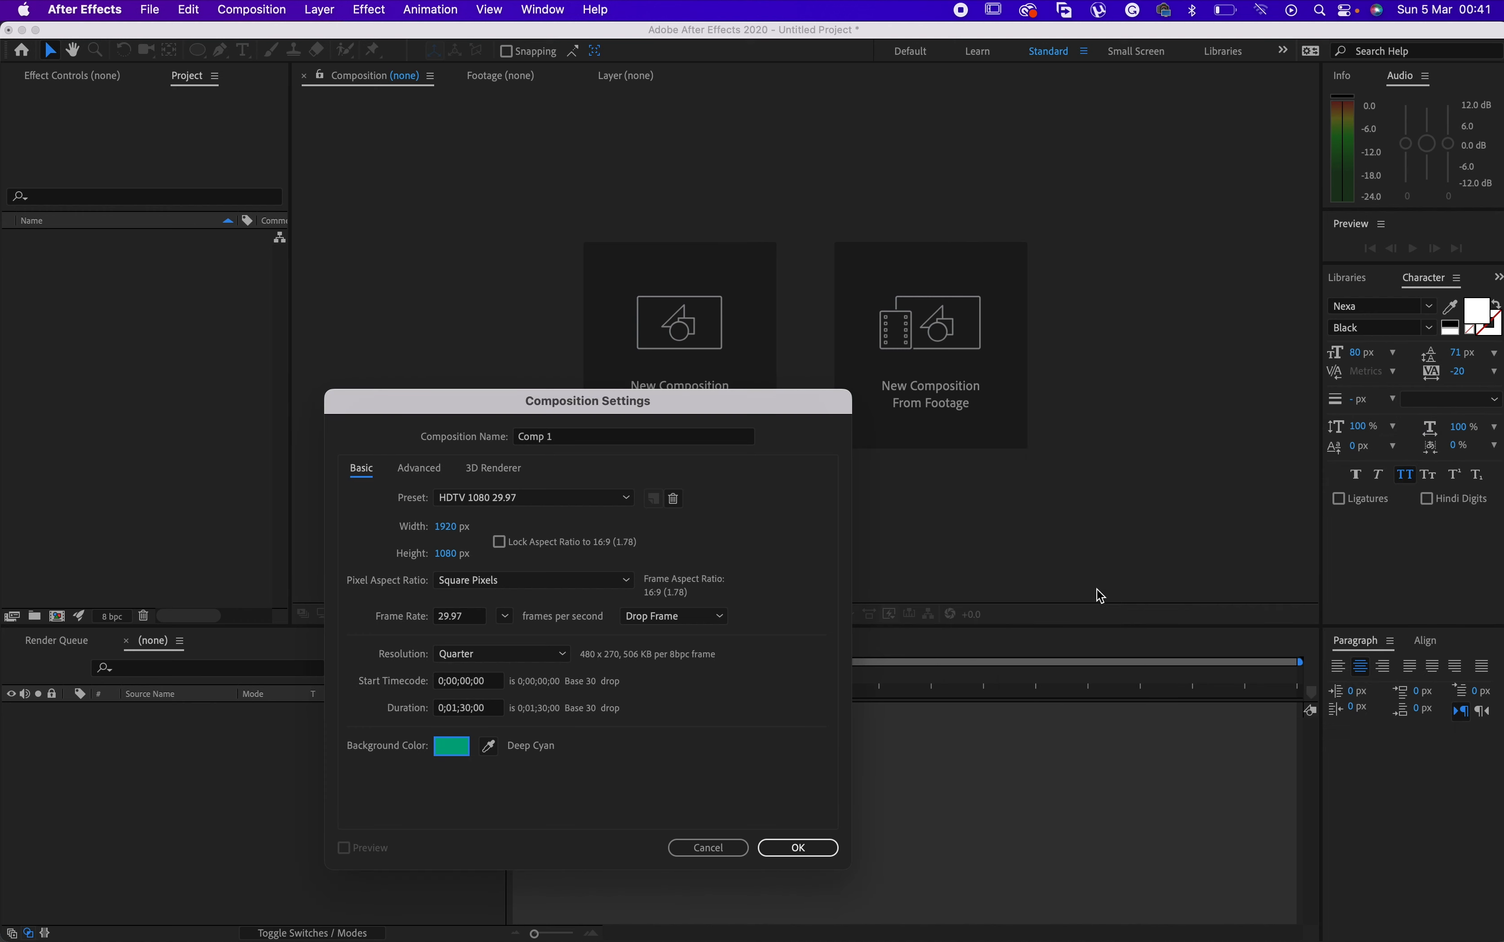
Create the composition with the HDTV 1080 29.97 preset and a 0;01;30;00 duration, and show it at 100% magnification.
click(806, 847)
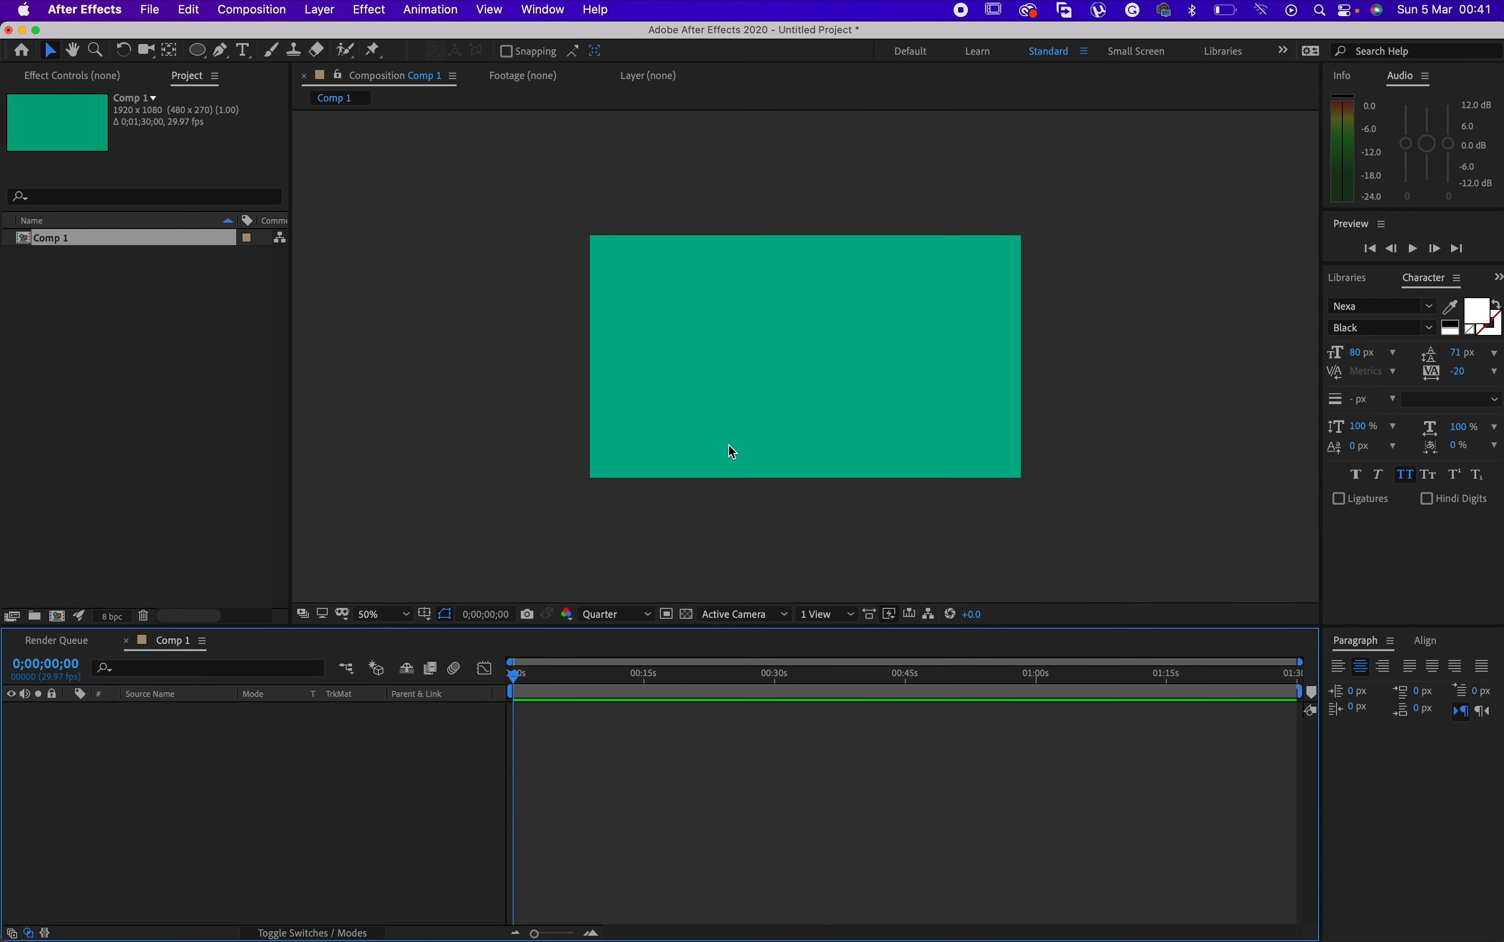
key(period)
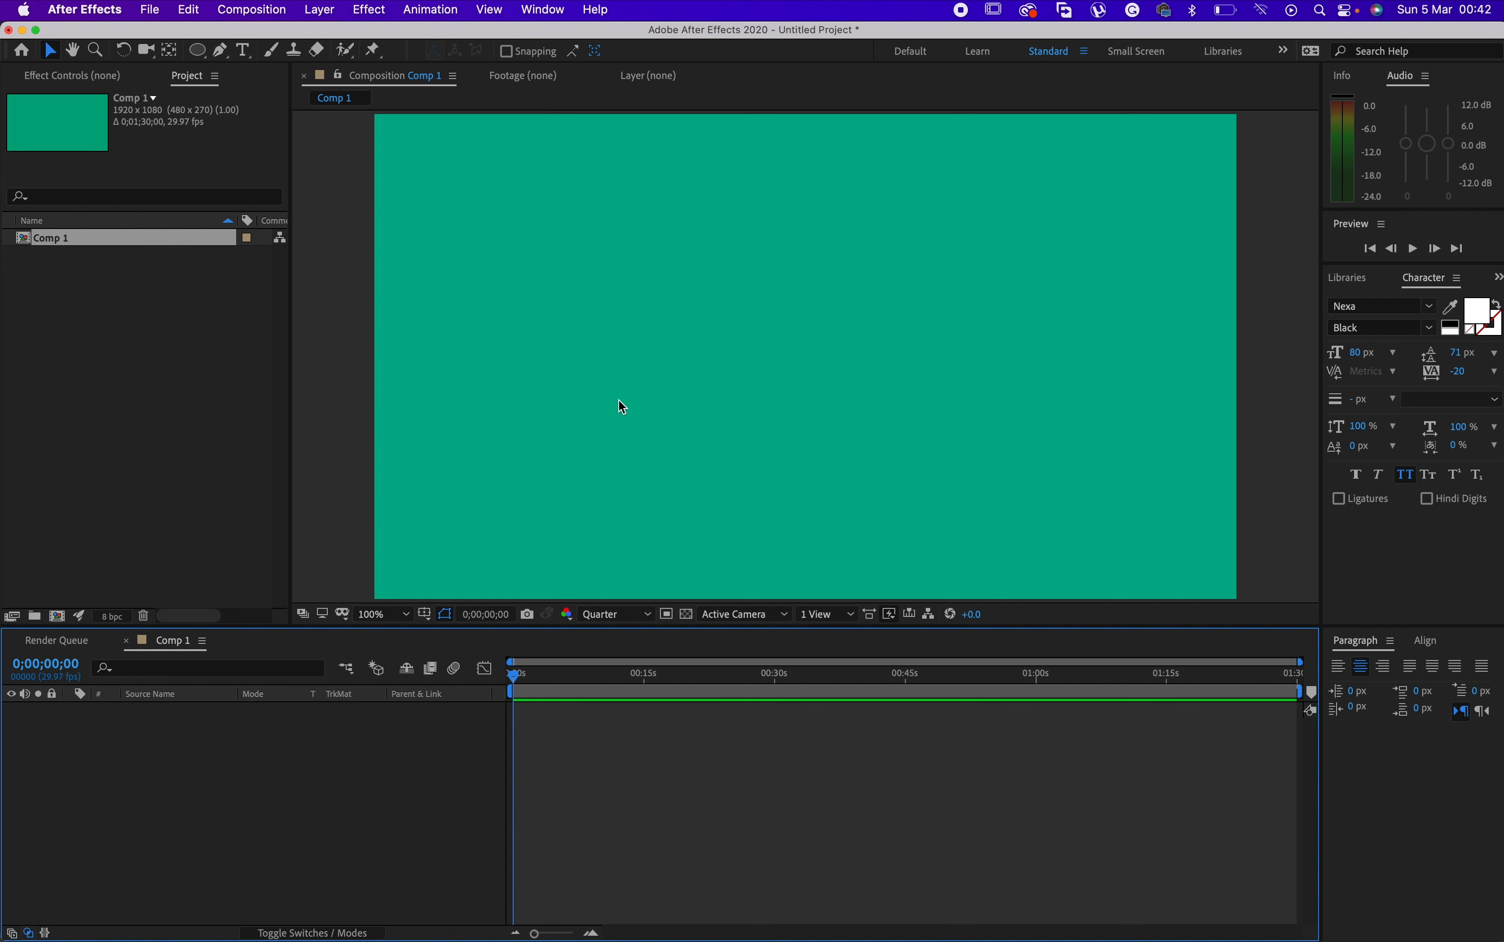
Add a horizontal text layer reading "How to get started" and move it to about the centre of the composition.
click(249, 58)
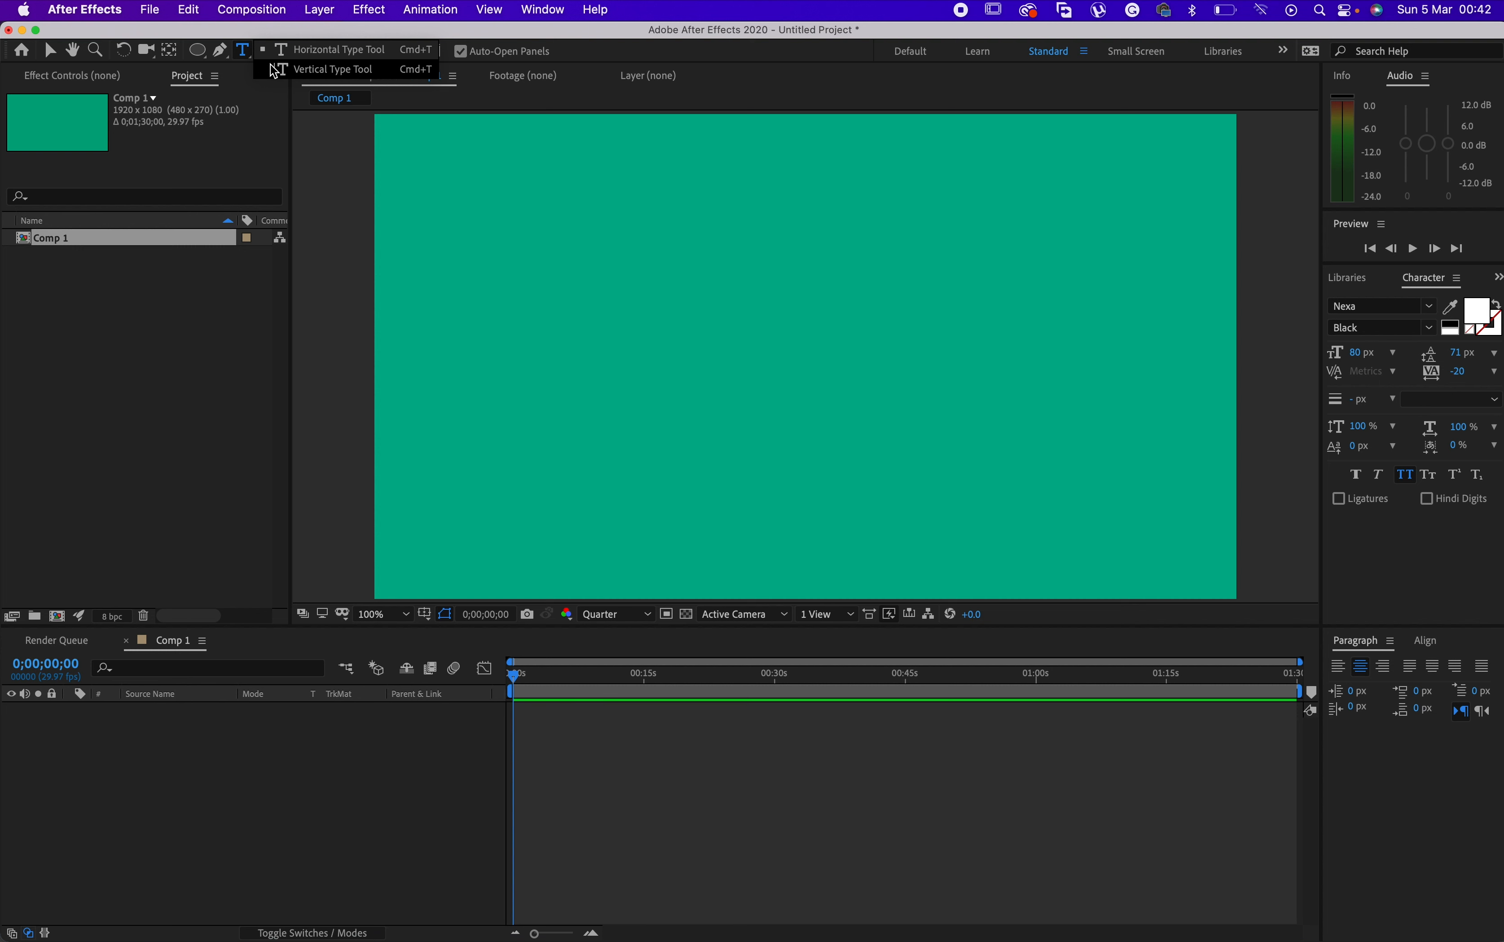
click(324, 62)
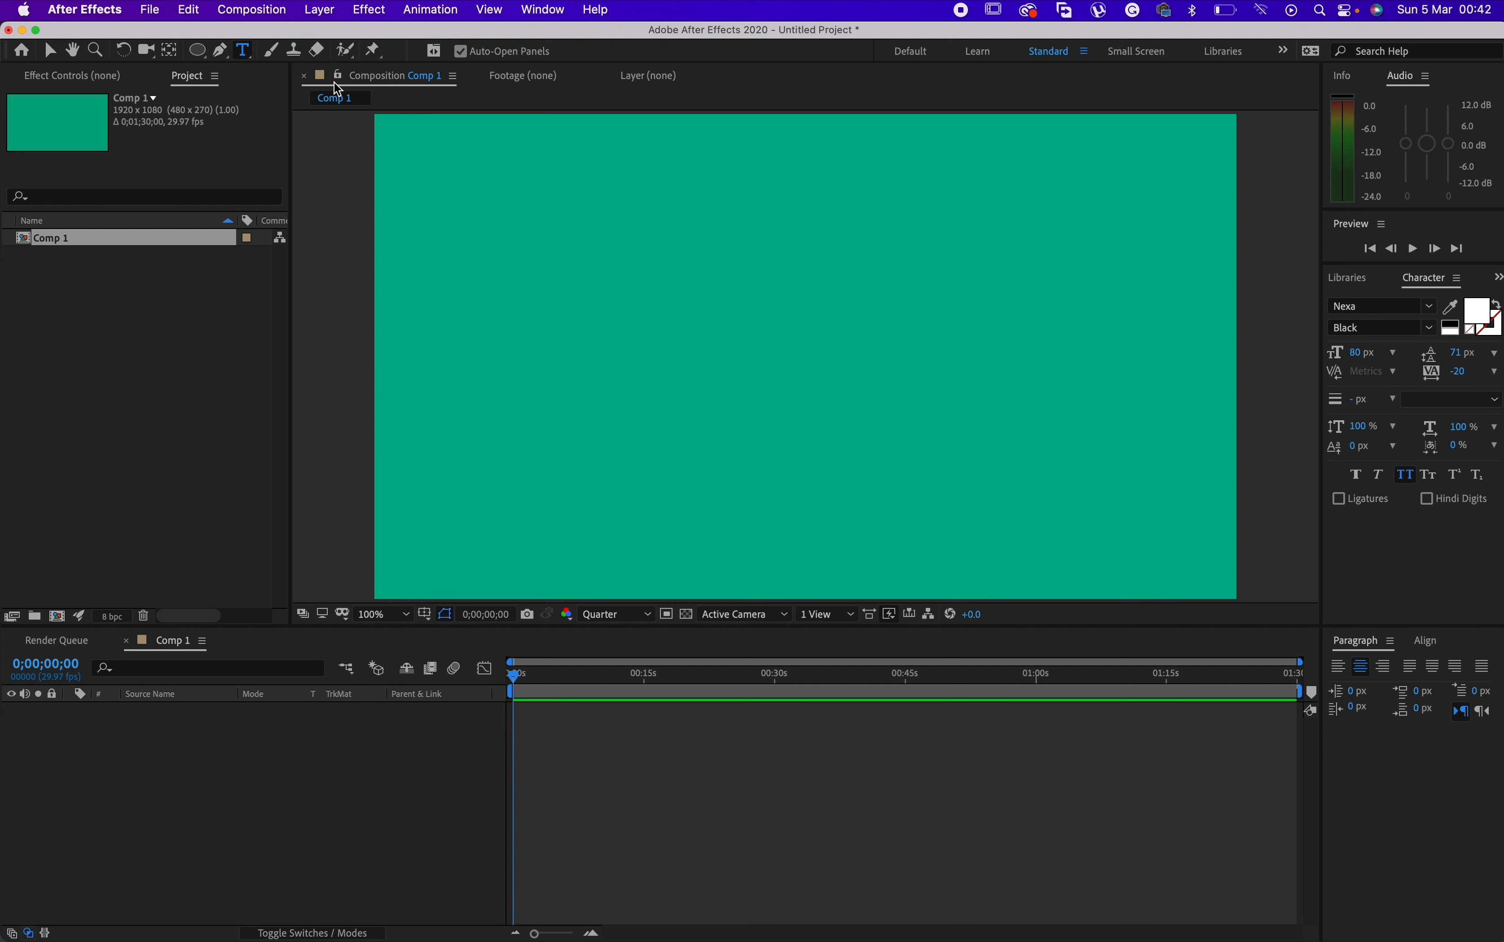
click(607, 350)
click(599, 349)
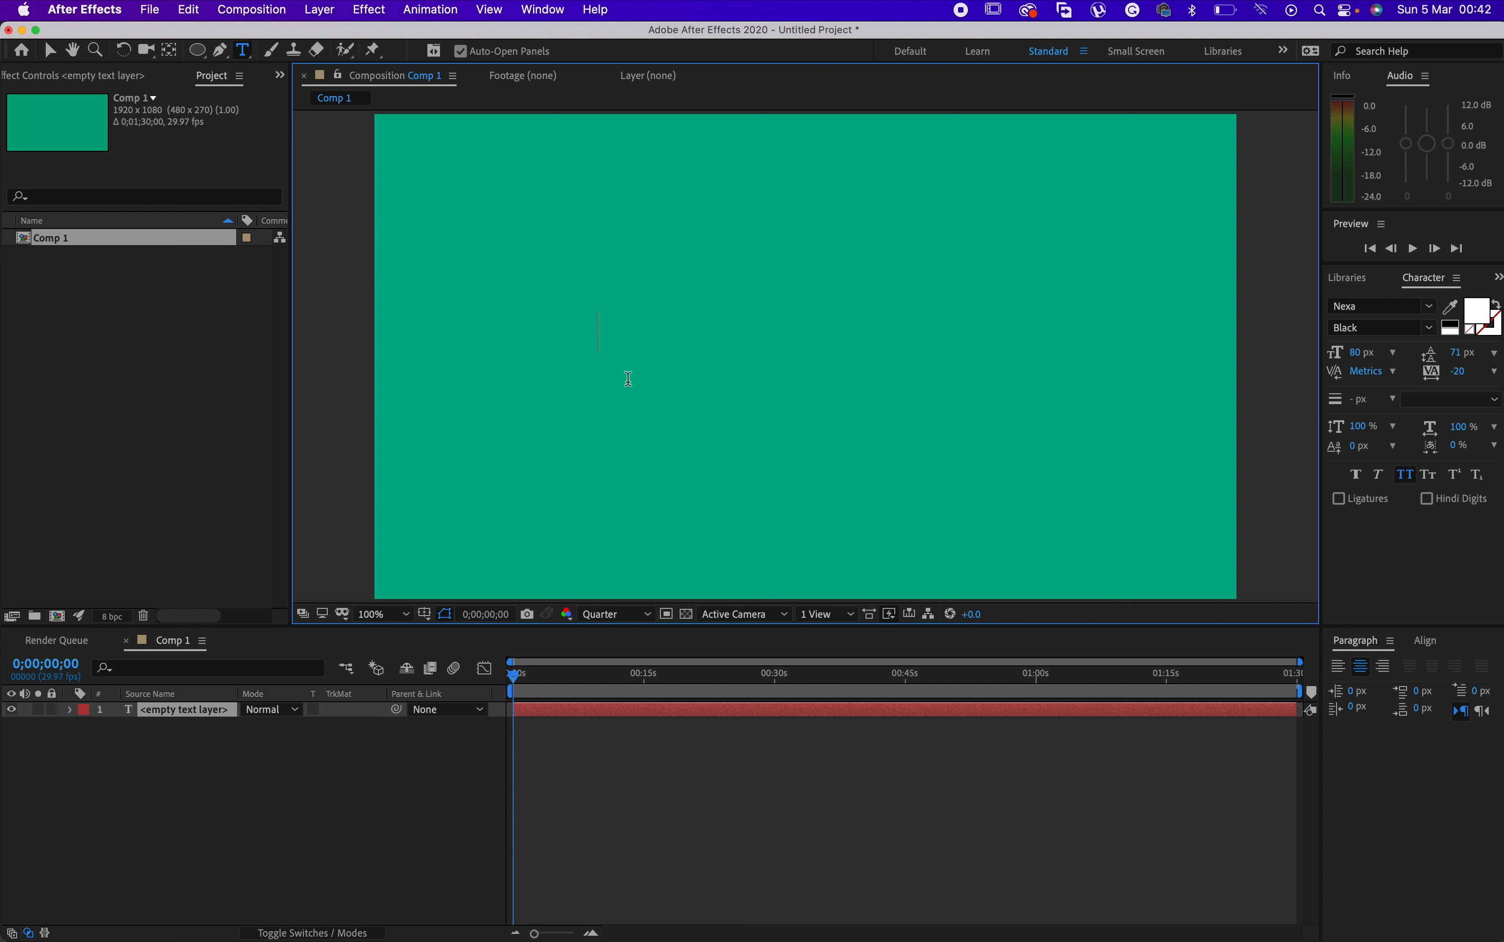
text(How)
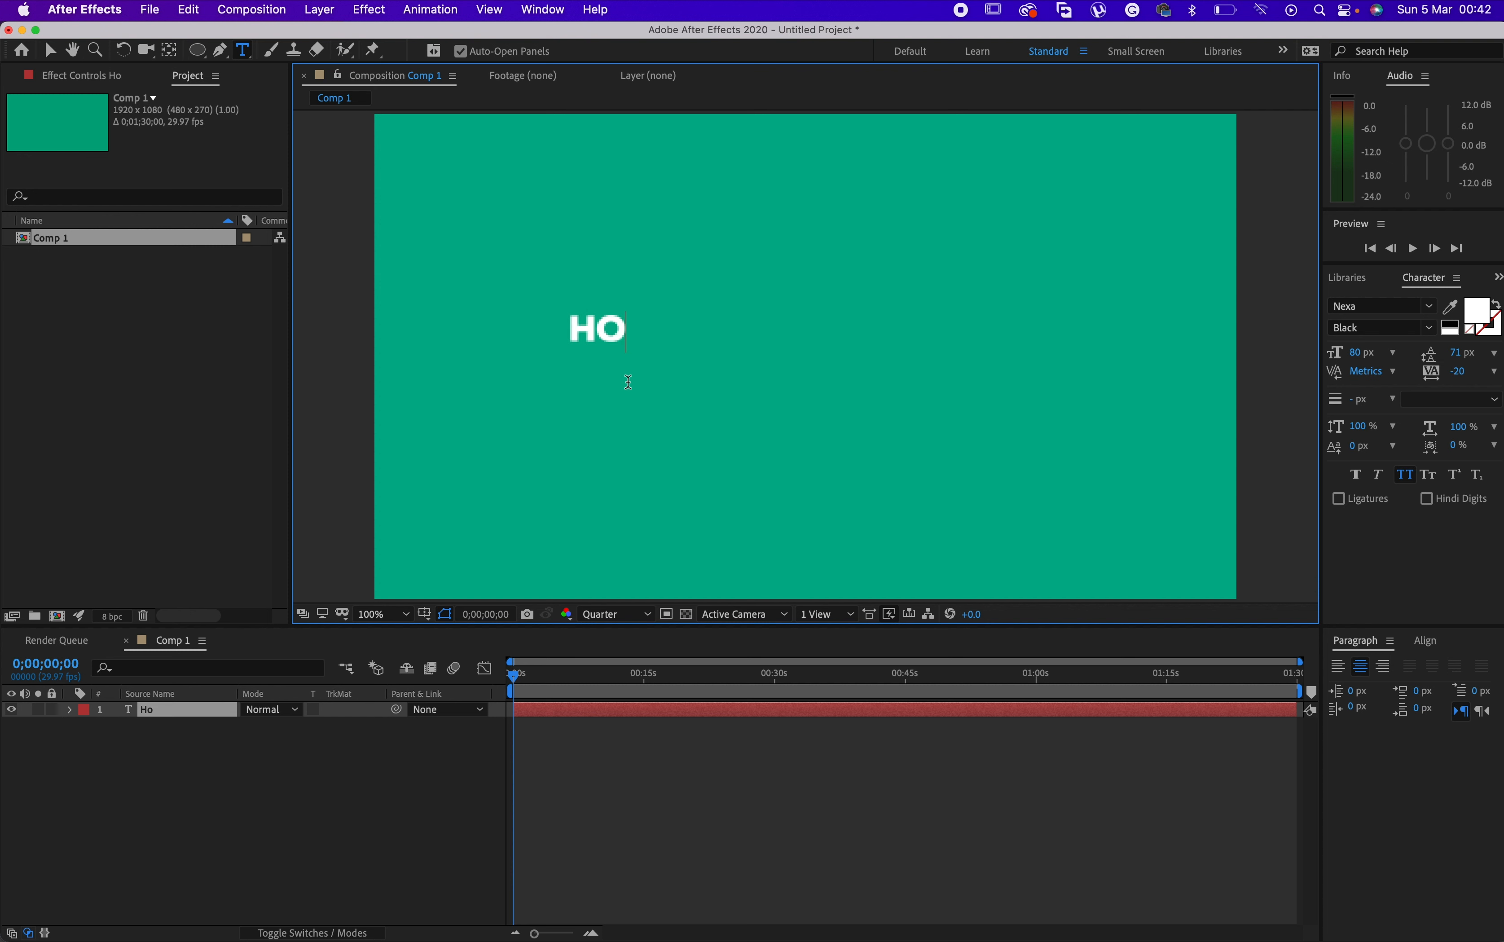
text( to get)
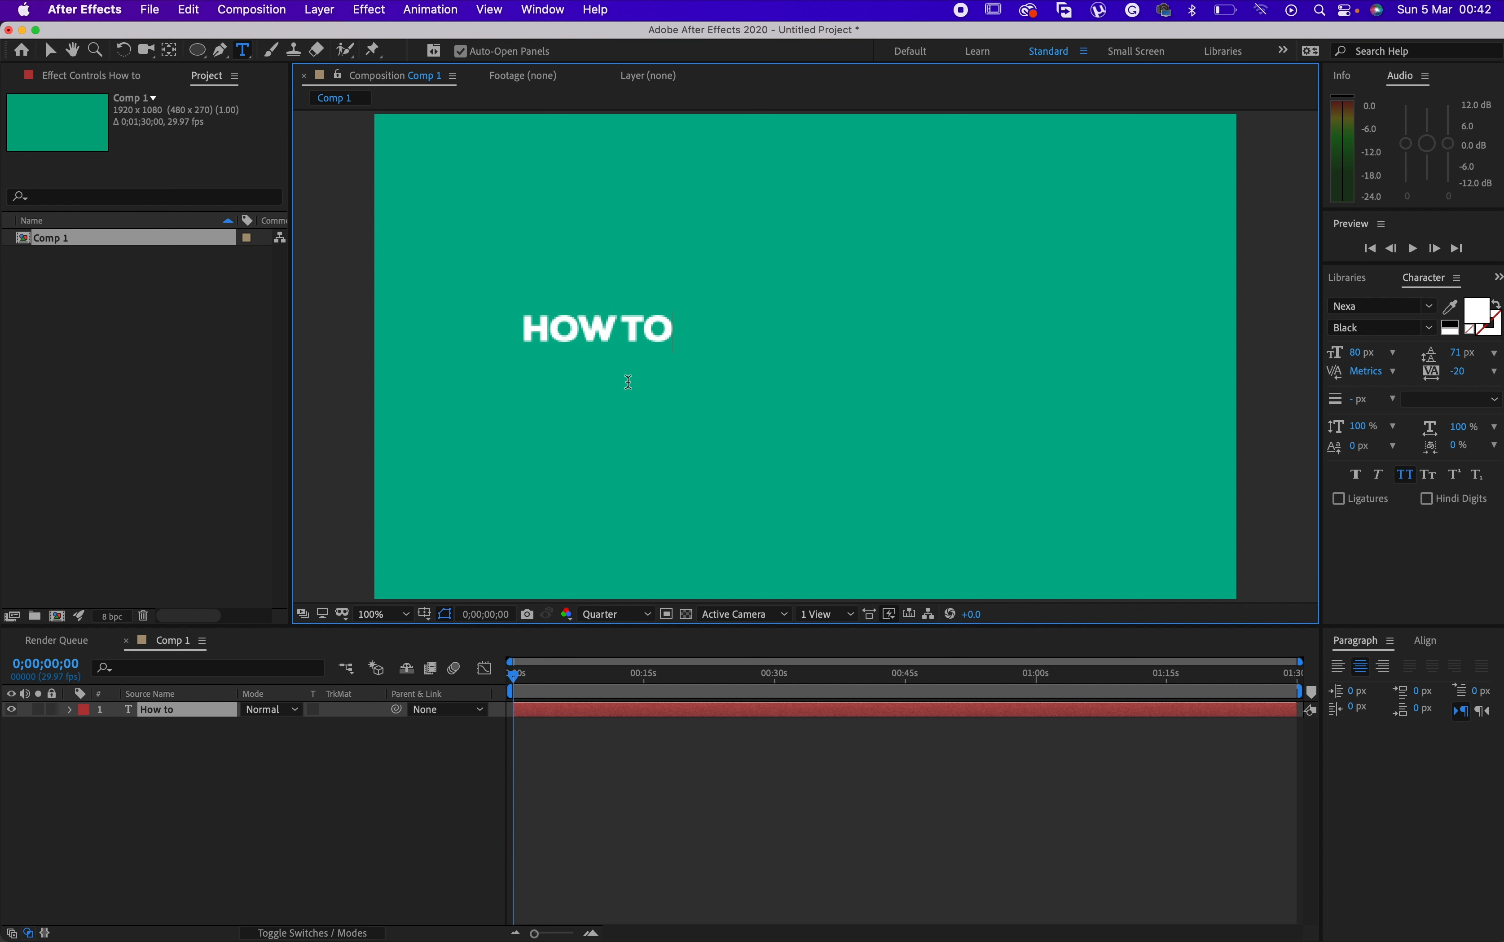
text( start)
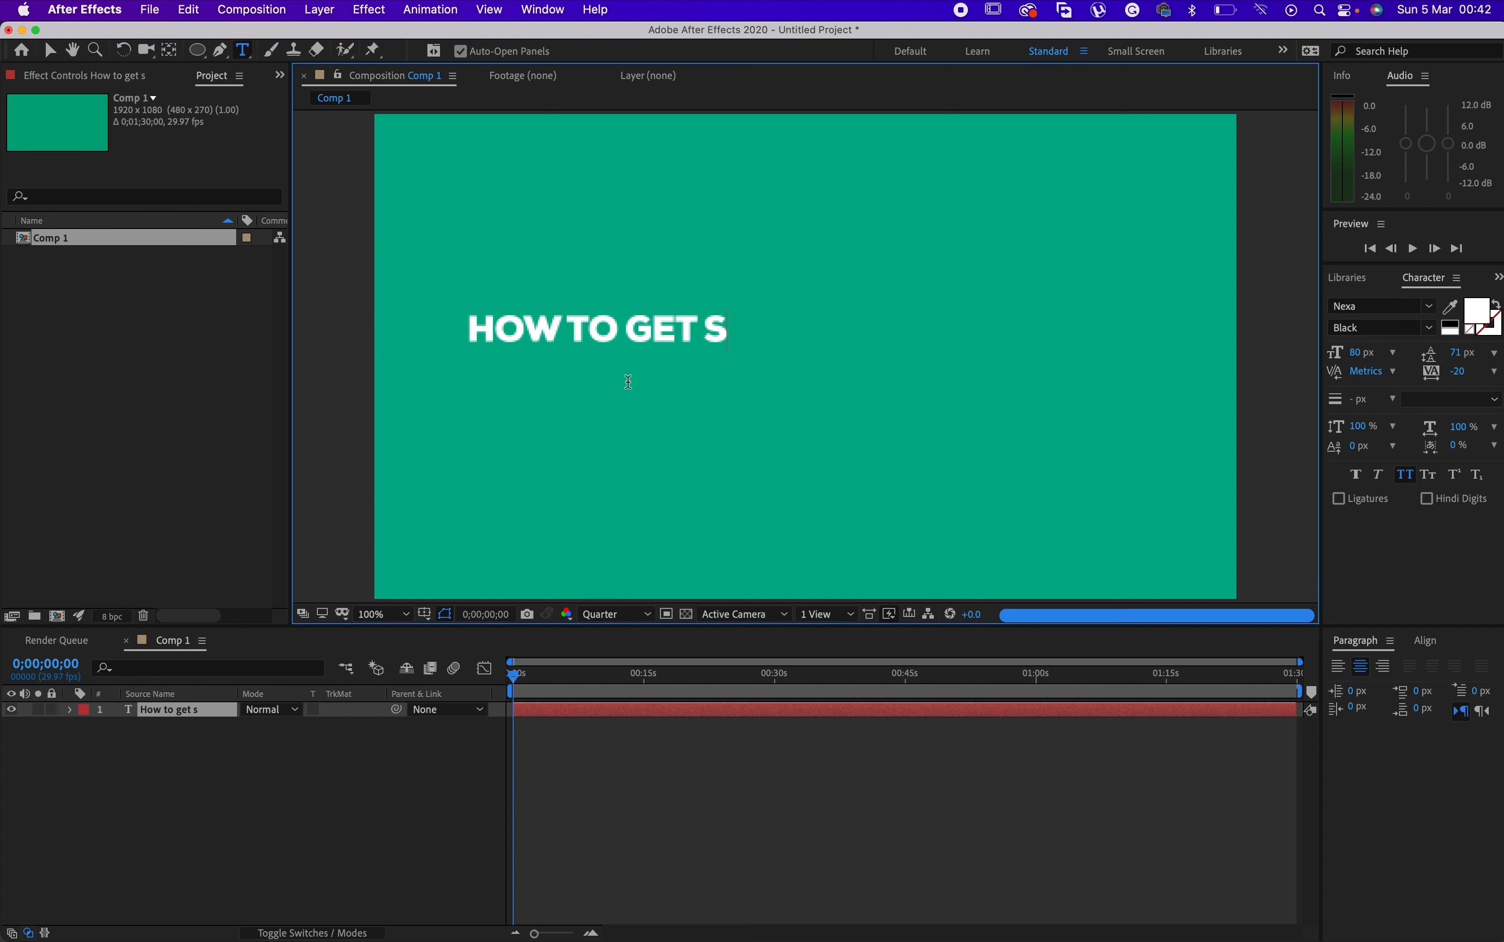
text(ed)
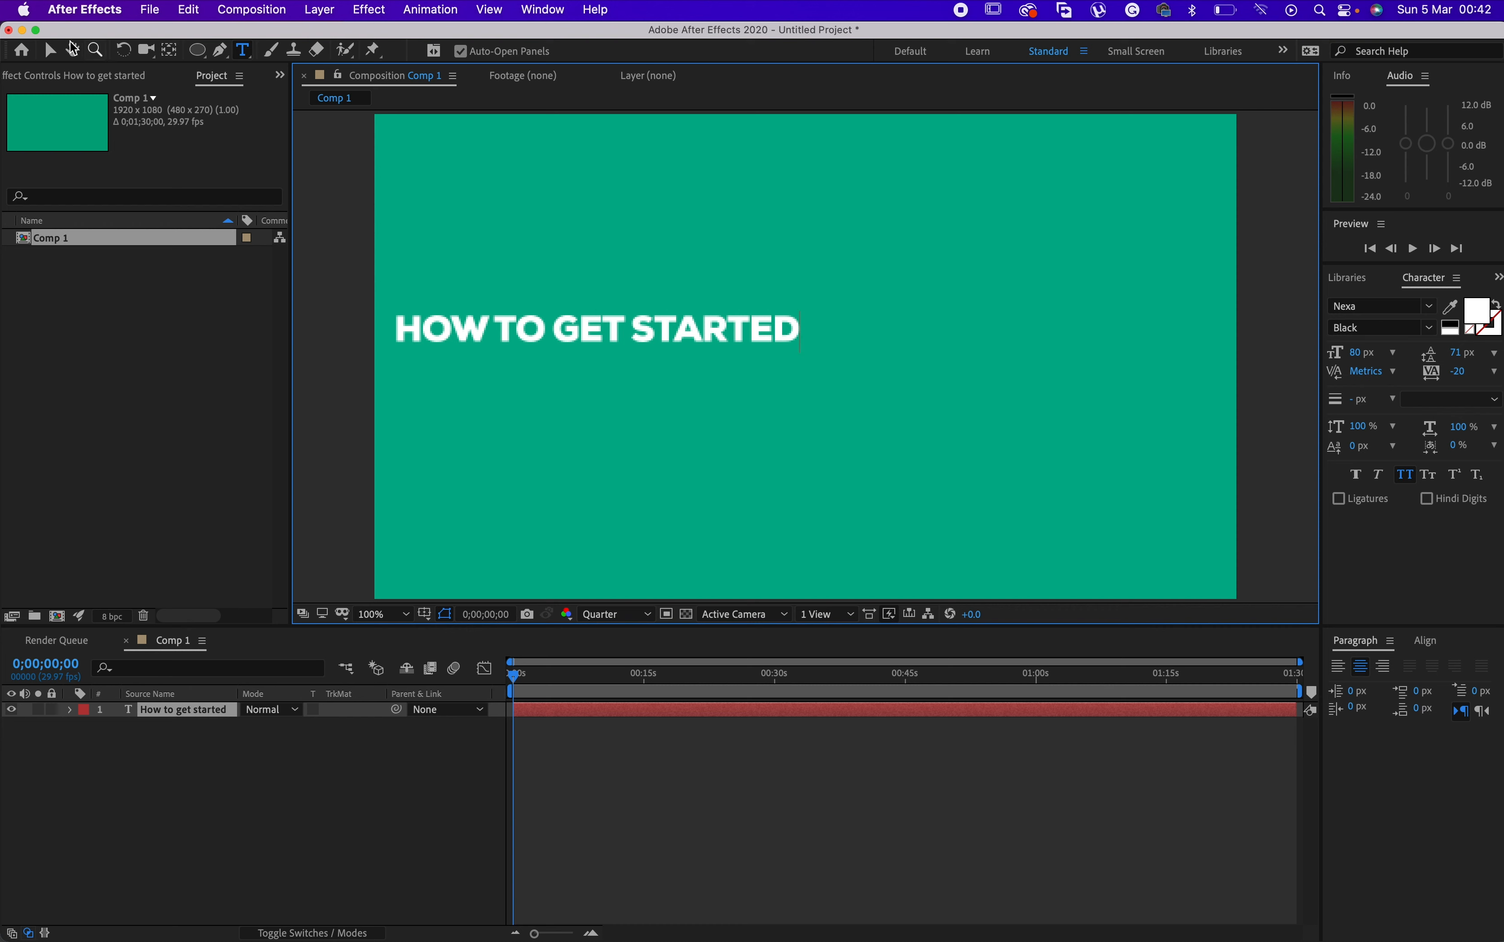
click(50, 49)
drag(715, 341, 913, 370)
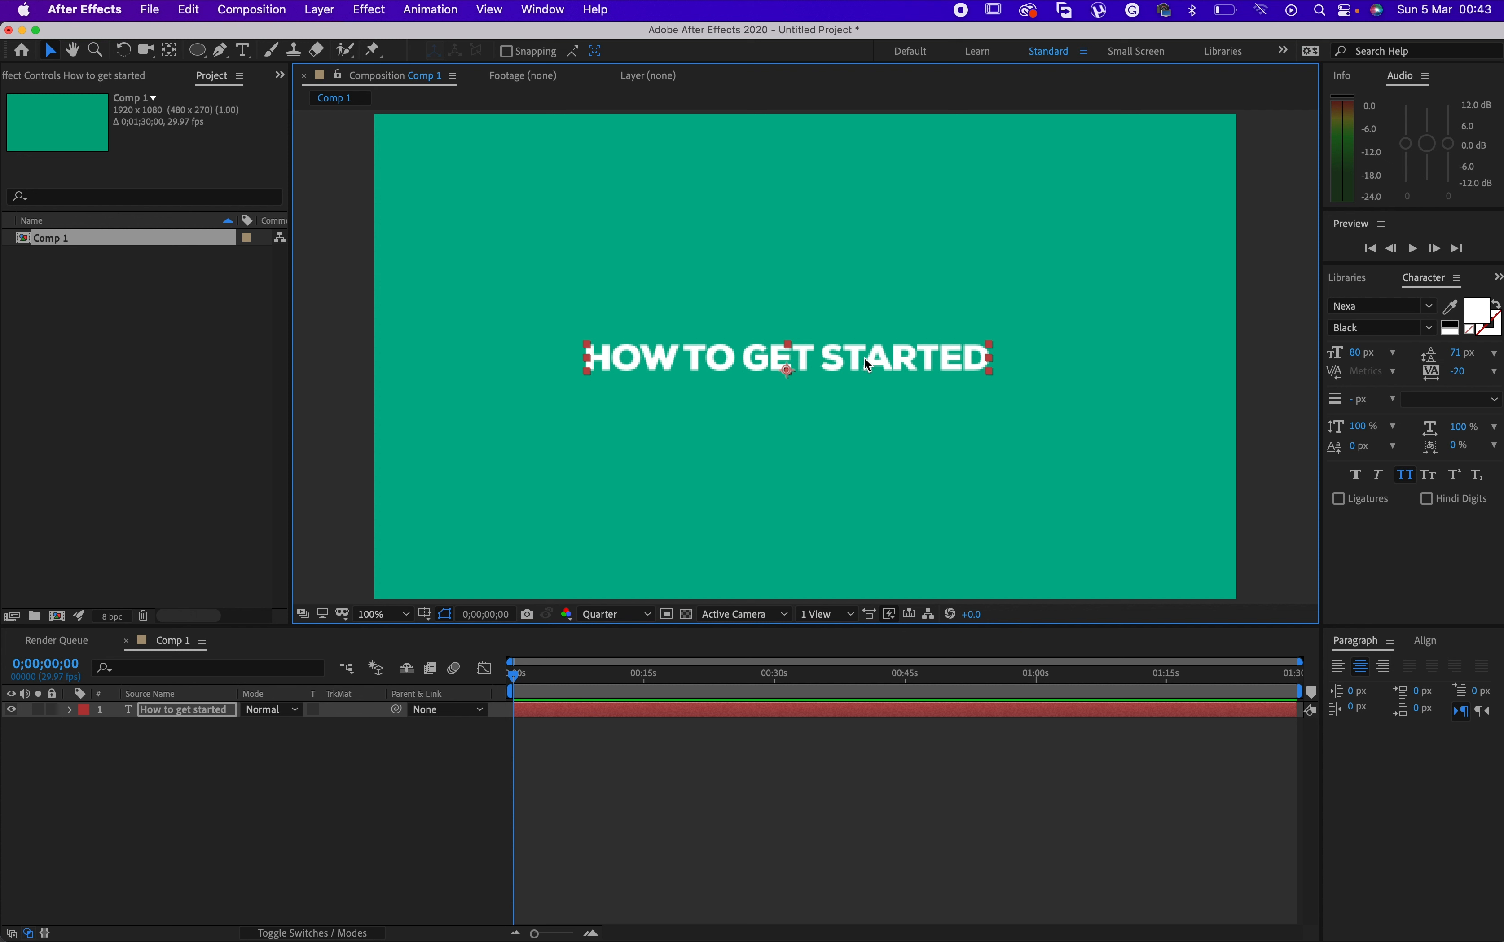
Try the Full and Half preview resolutions and set the composition preview to Third.
click(615, 616)
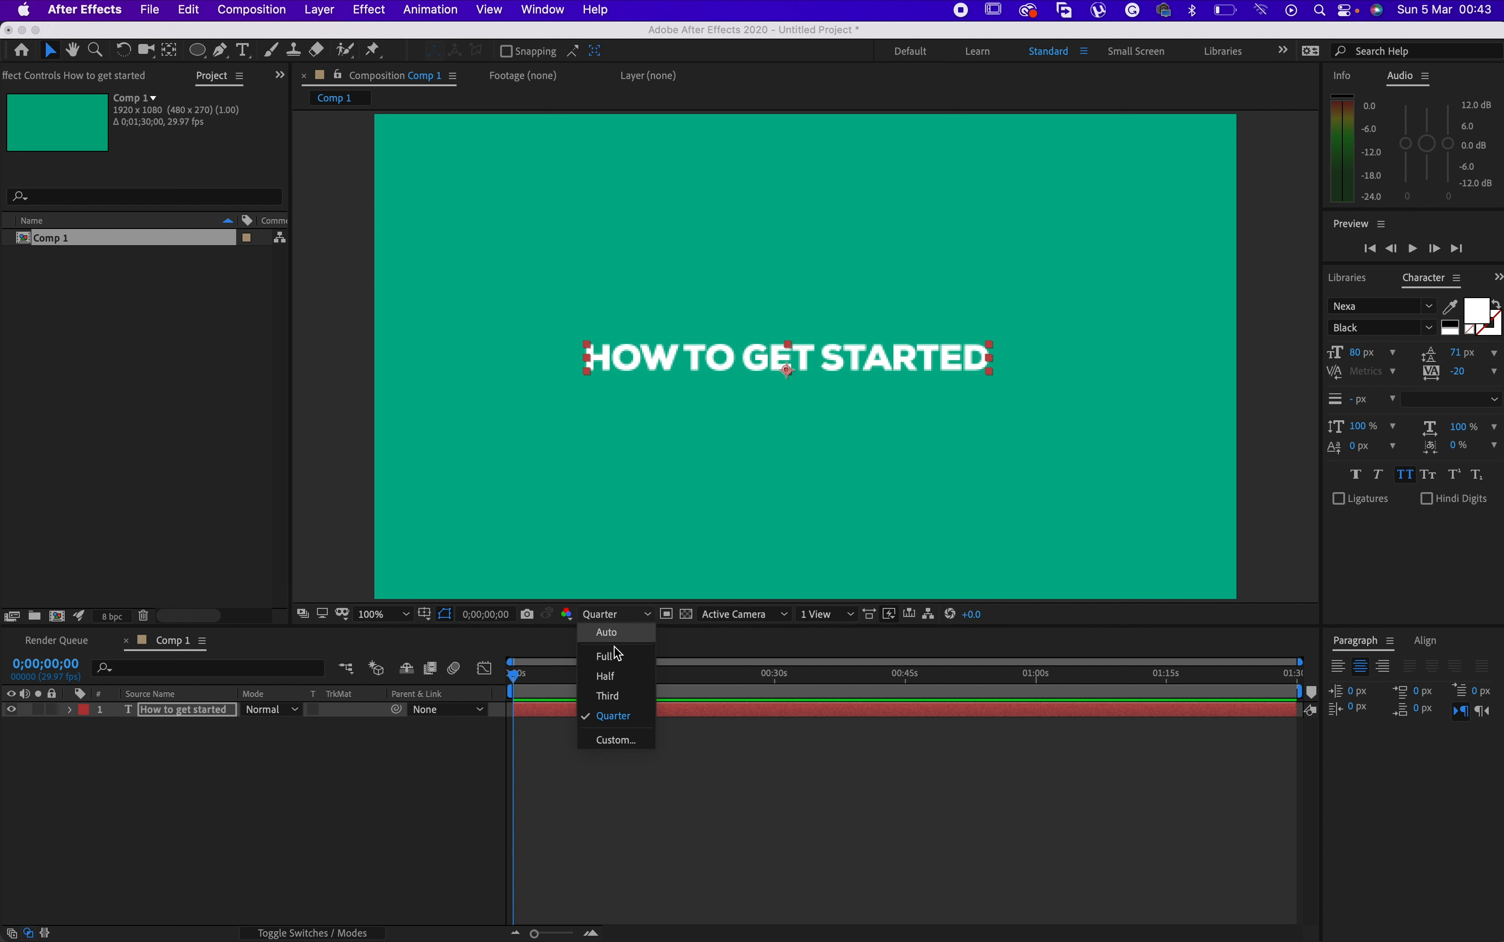
click(618, 658)
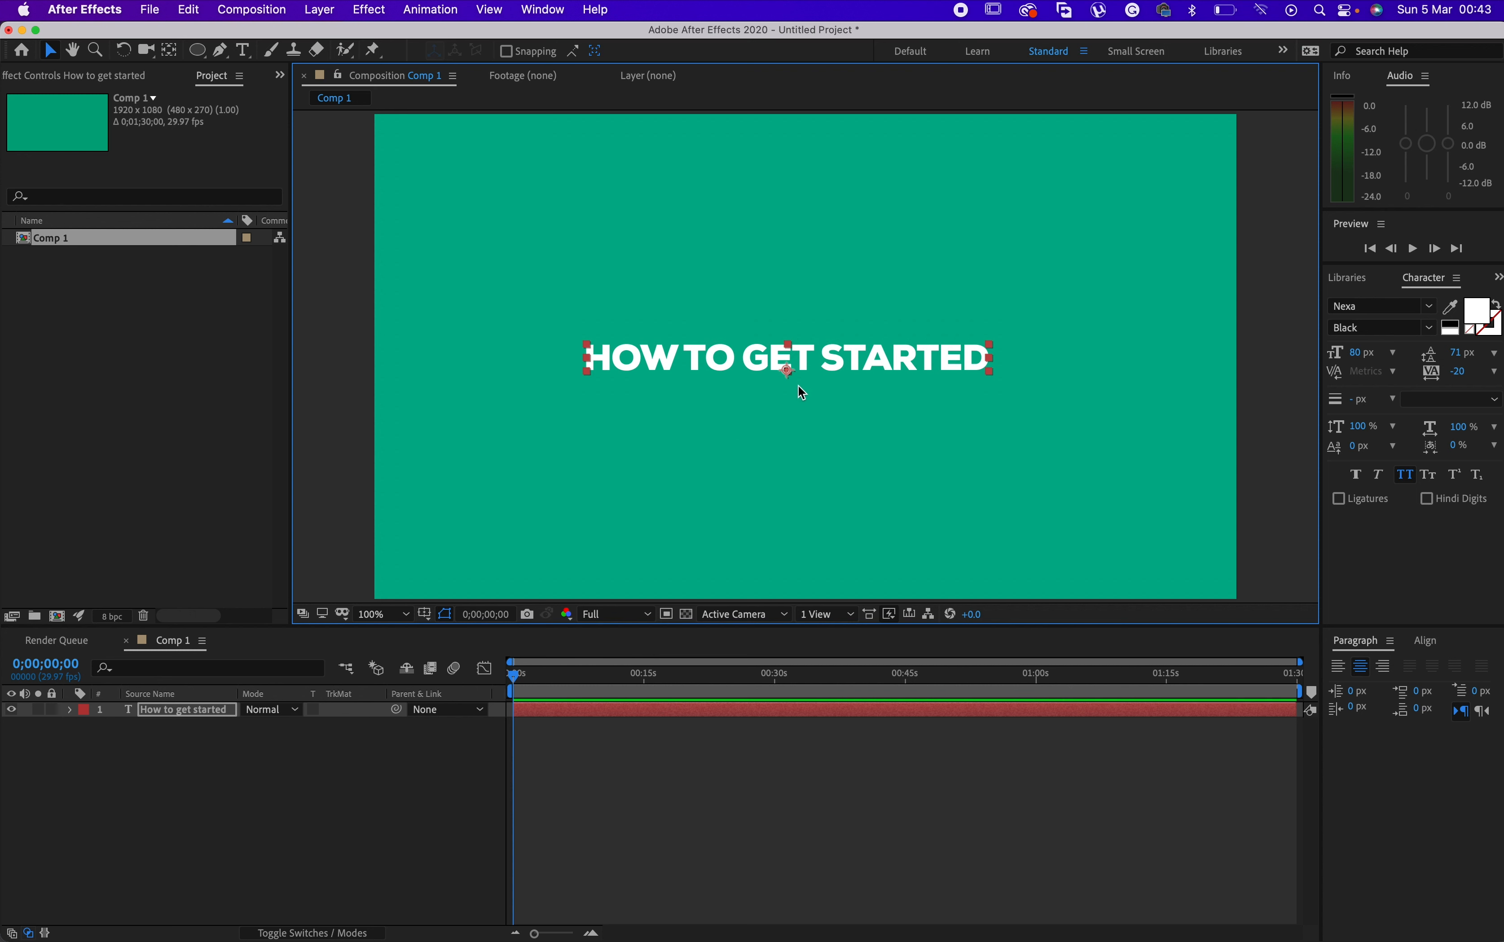
click(615, 614)
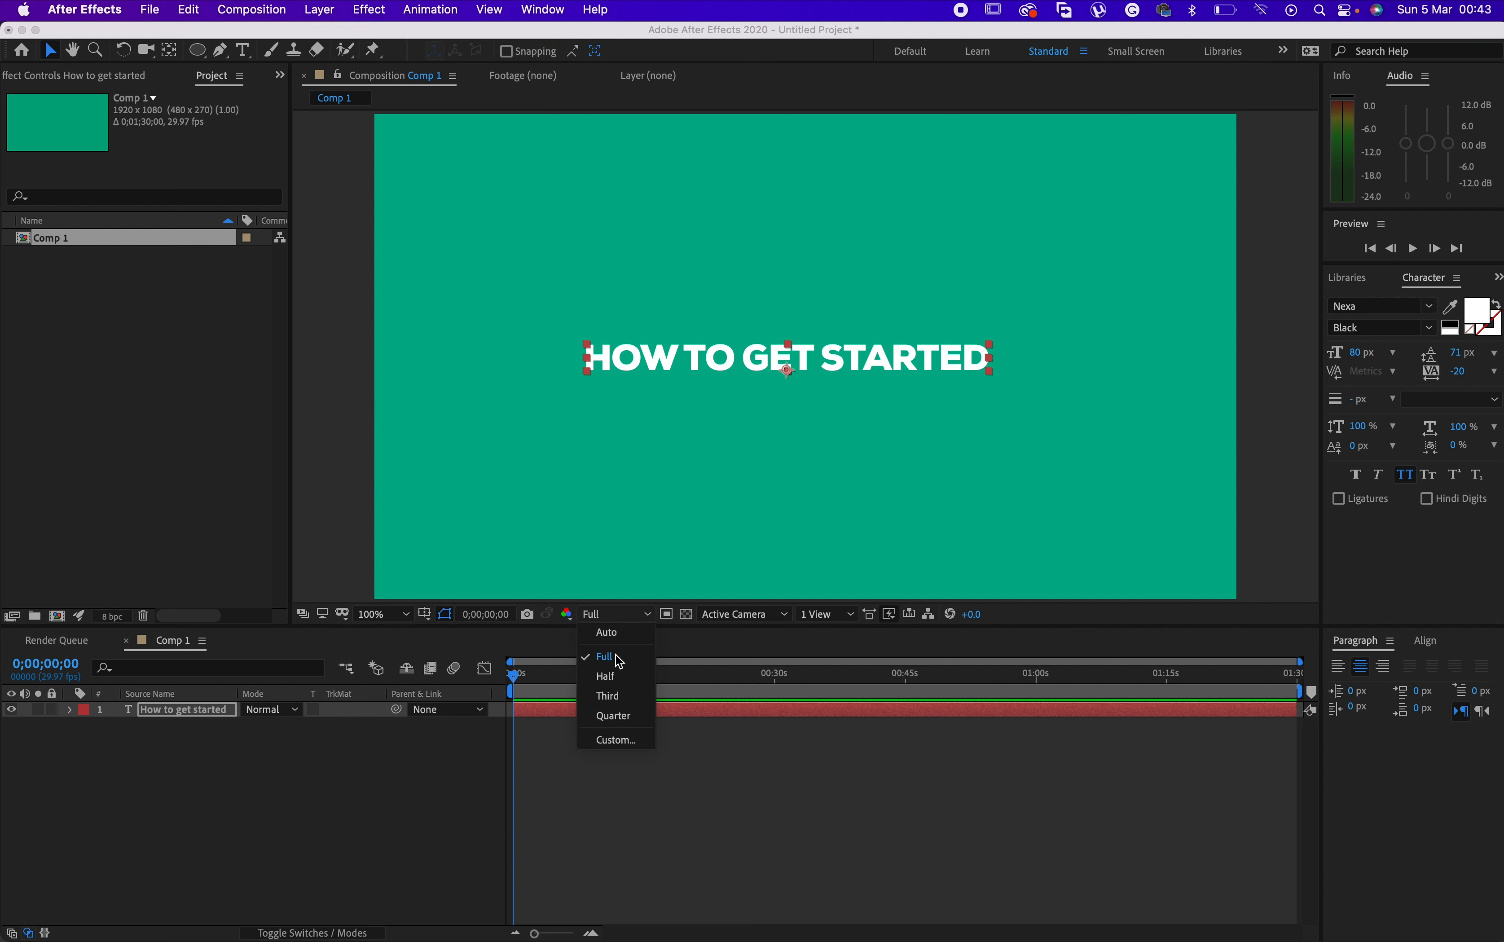
click(610, 676)
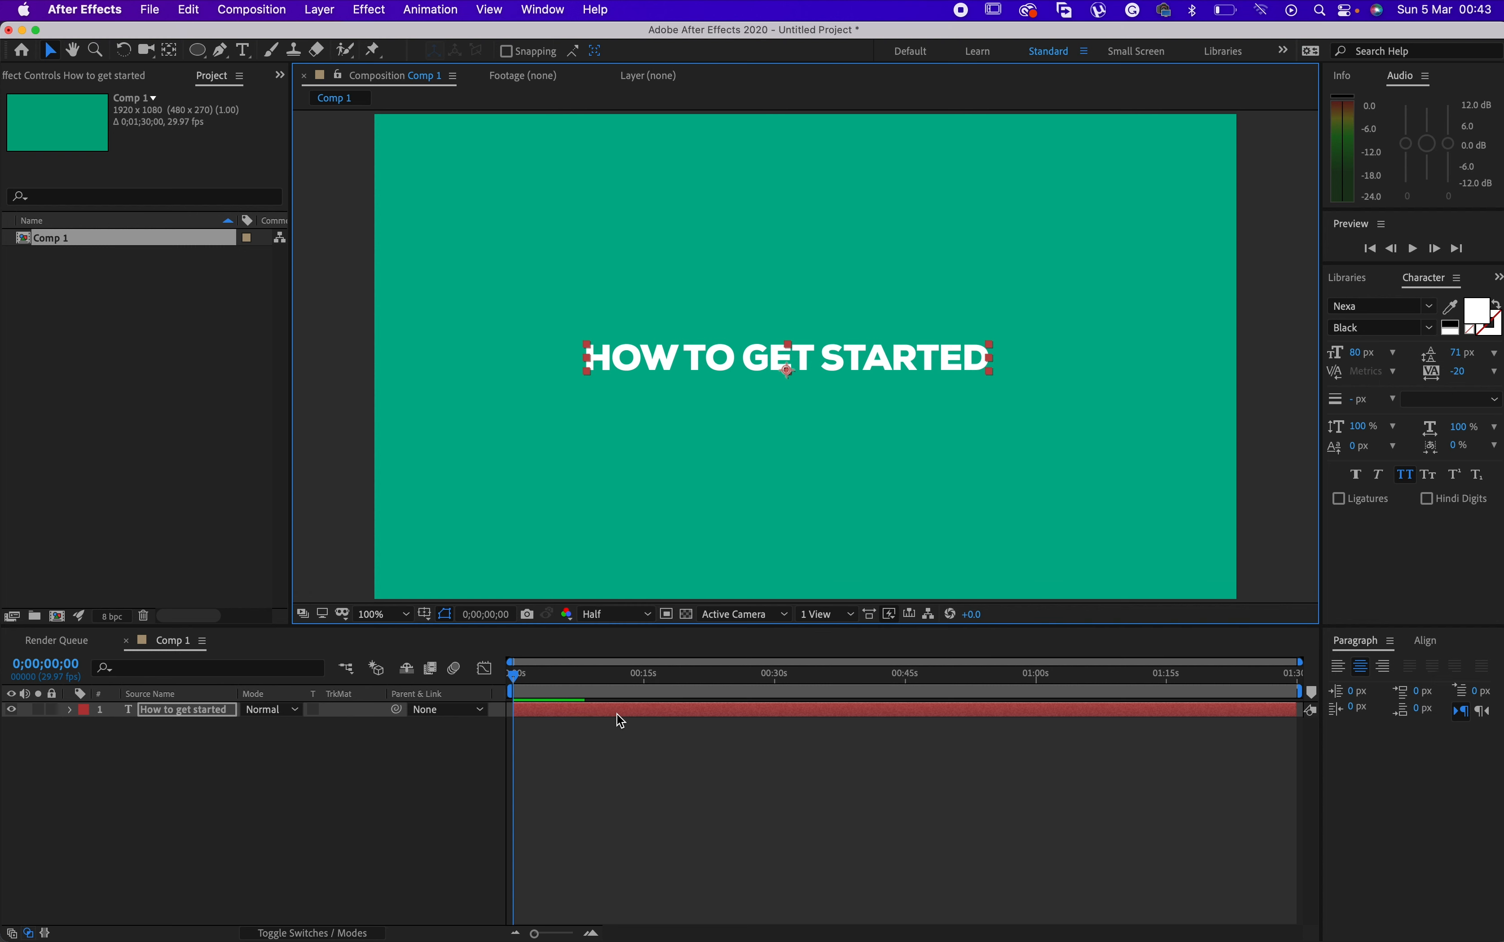
click(625, 615)
click(626, 698)
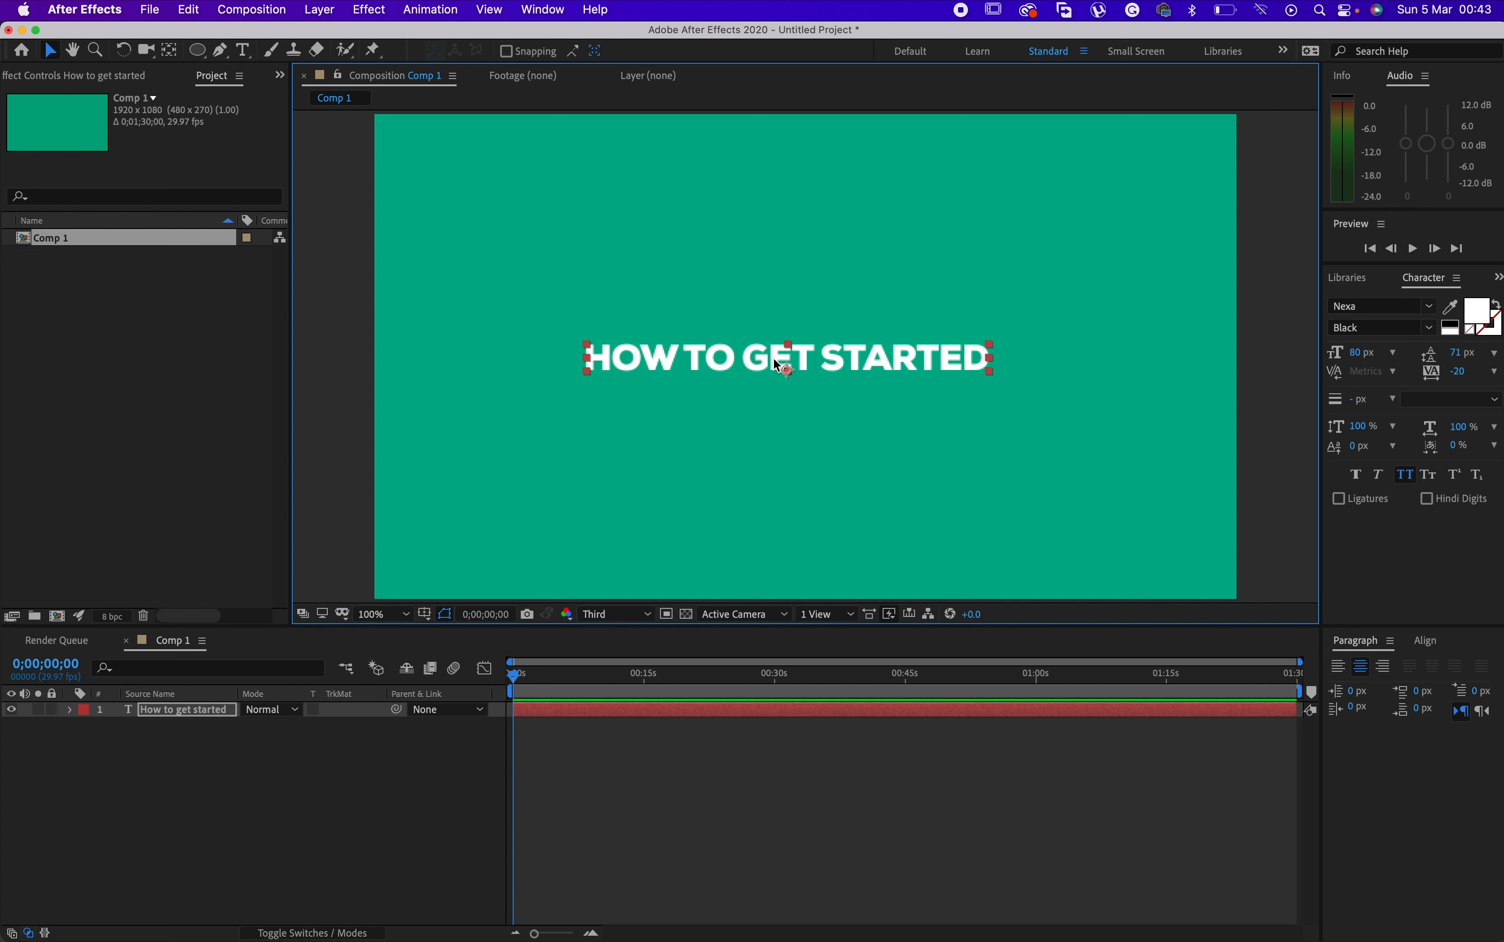
Add a second line reading "after effects" to the title text and return to the Selection tool.
click(243, 50)
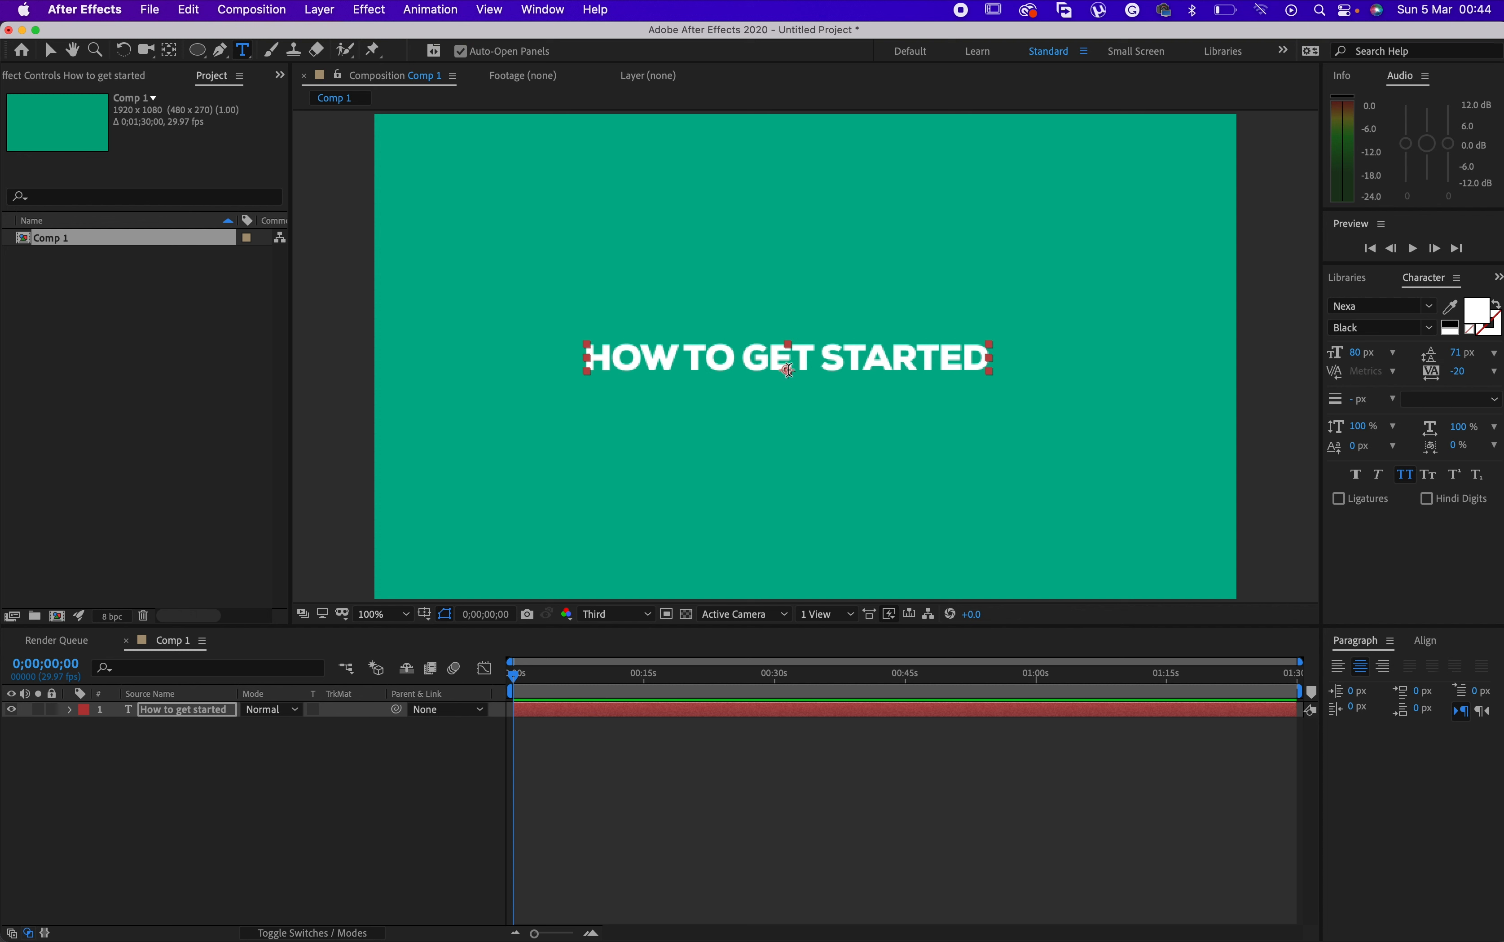
click(1020, 378)
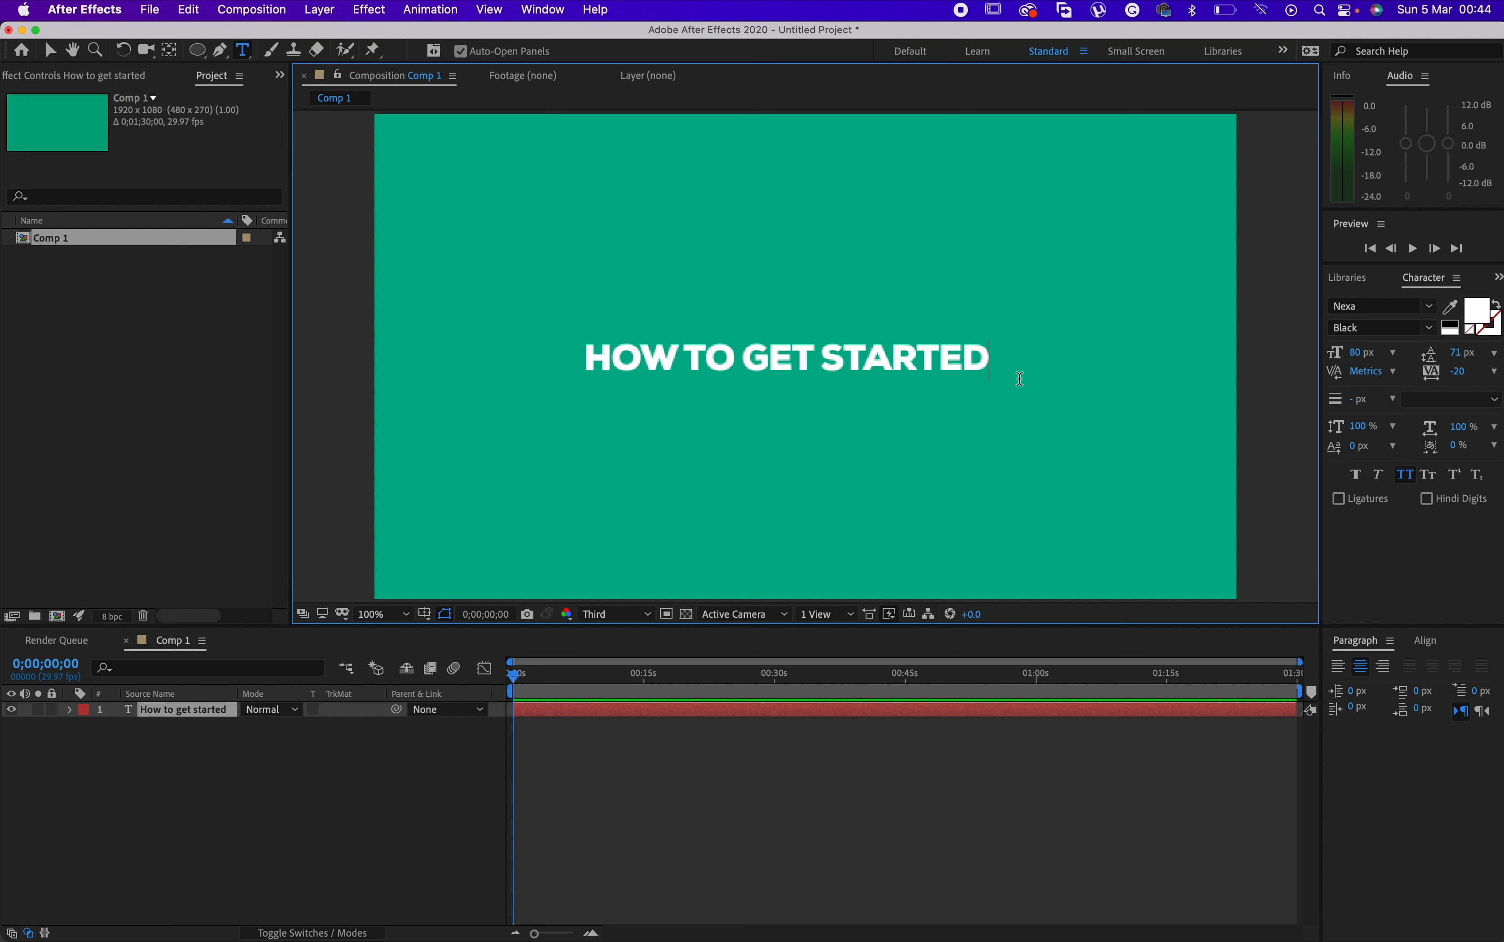
key(Return)
text(aft)
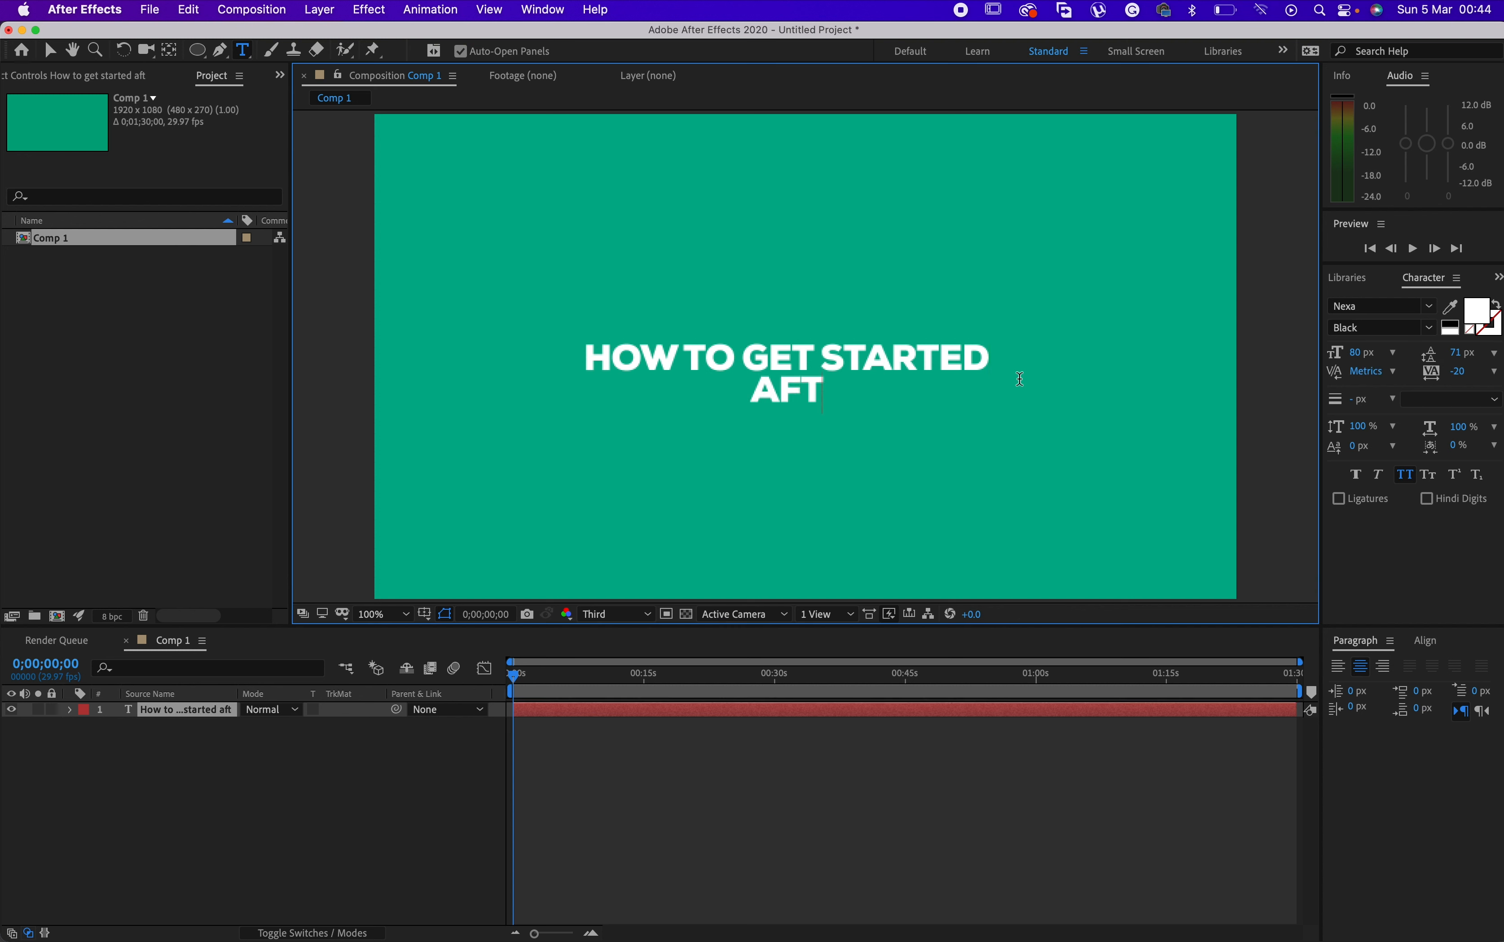
text(er effects)
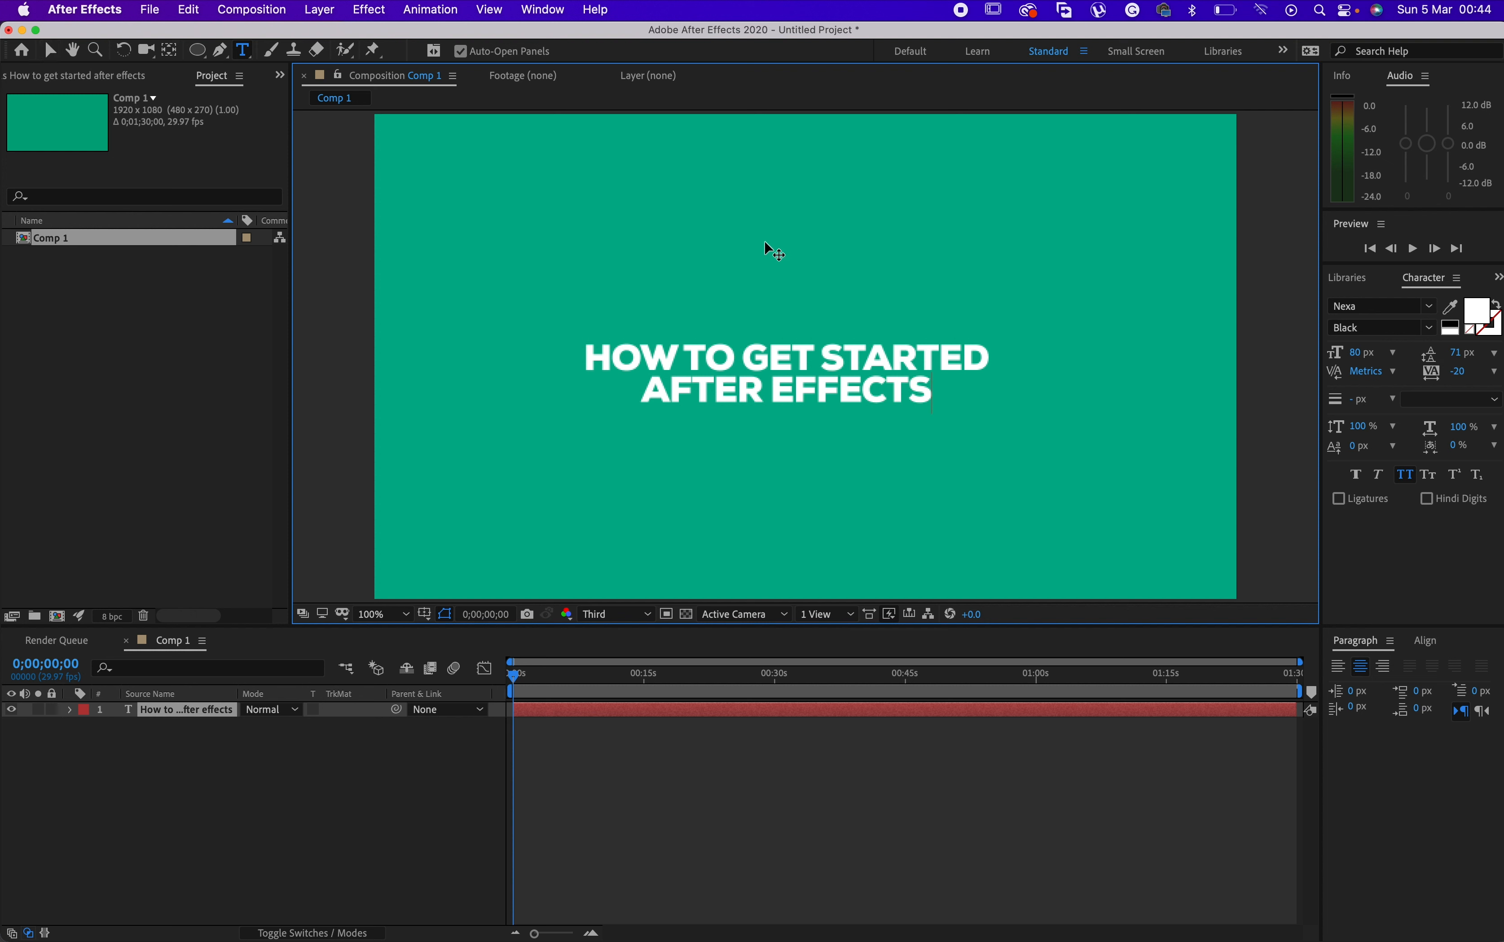
click(51, 51)
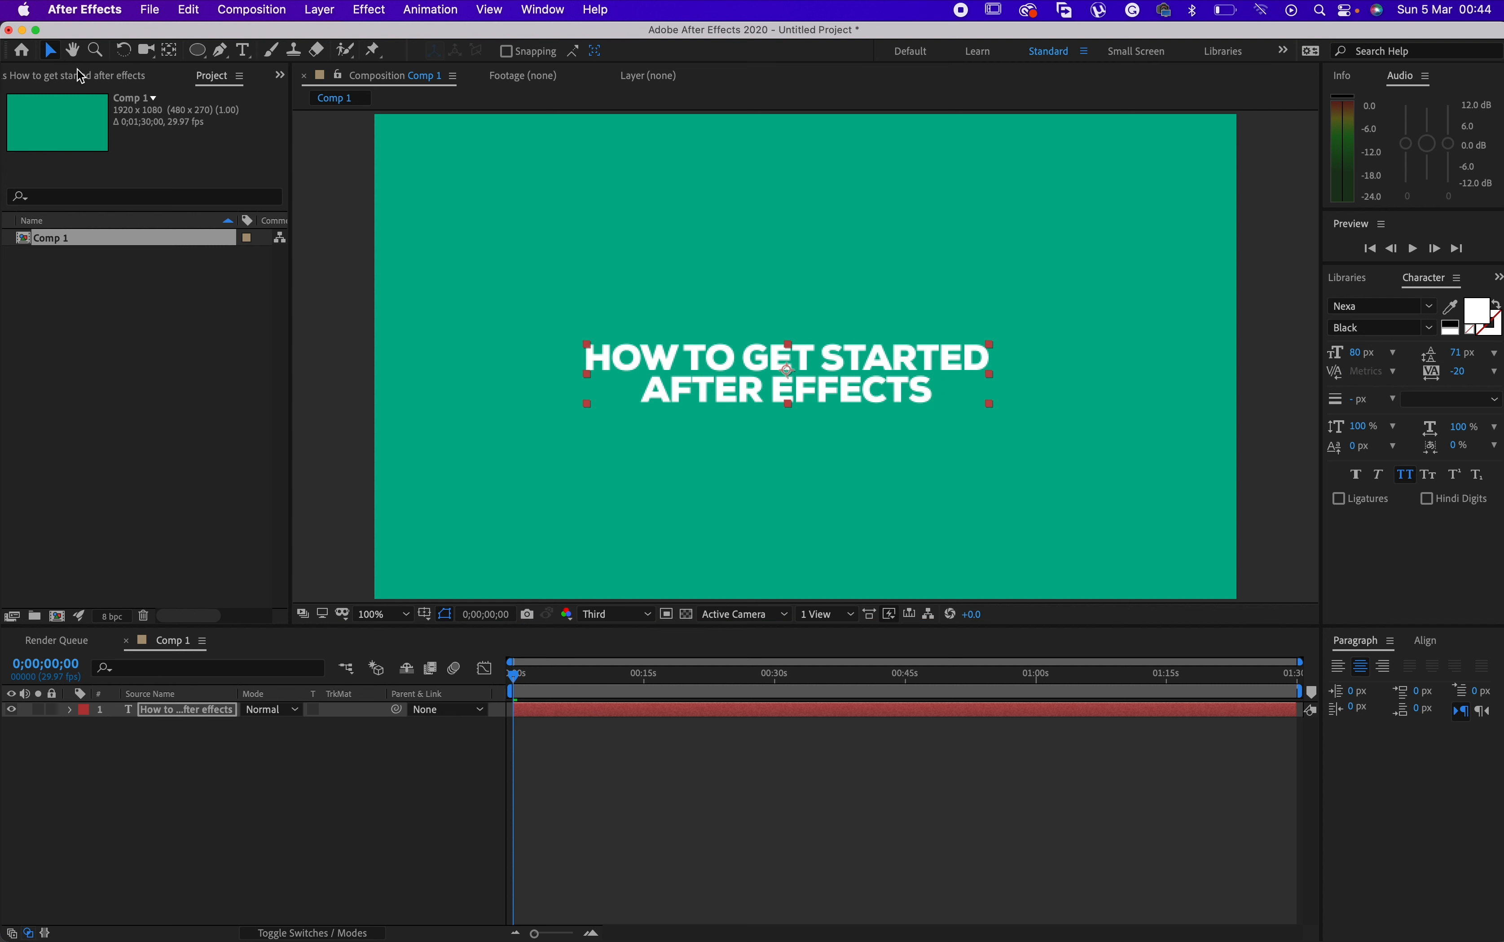
Move the two-line title text to the horizontal middle of the composition, slightly above its centre.
mouse_move(827, 377)
mouse_down()
mouse_move(909, 231)
mouse_move(642, 215)
mouse_move(723, 188)
mouse_move(800, 190)
mouse_move(683, 188)
mouse_move(716, 243)
mouse_move(664, 392)
mouse_move(803, 480)
mouse_move(972, 299)
mouse_move(1096, 224)
mouse_move(985, 219)
mouse_move(893, 345)
mouse_move(819, 374)
mouse_up()
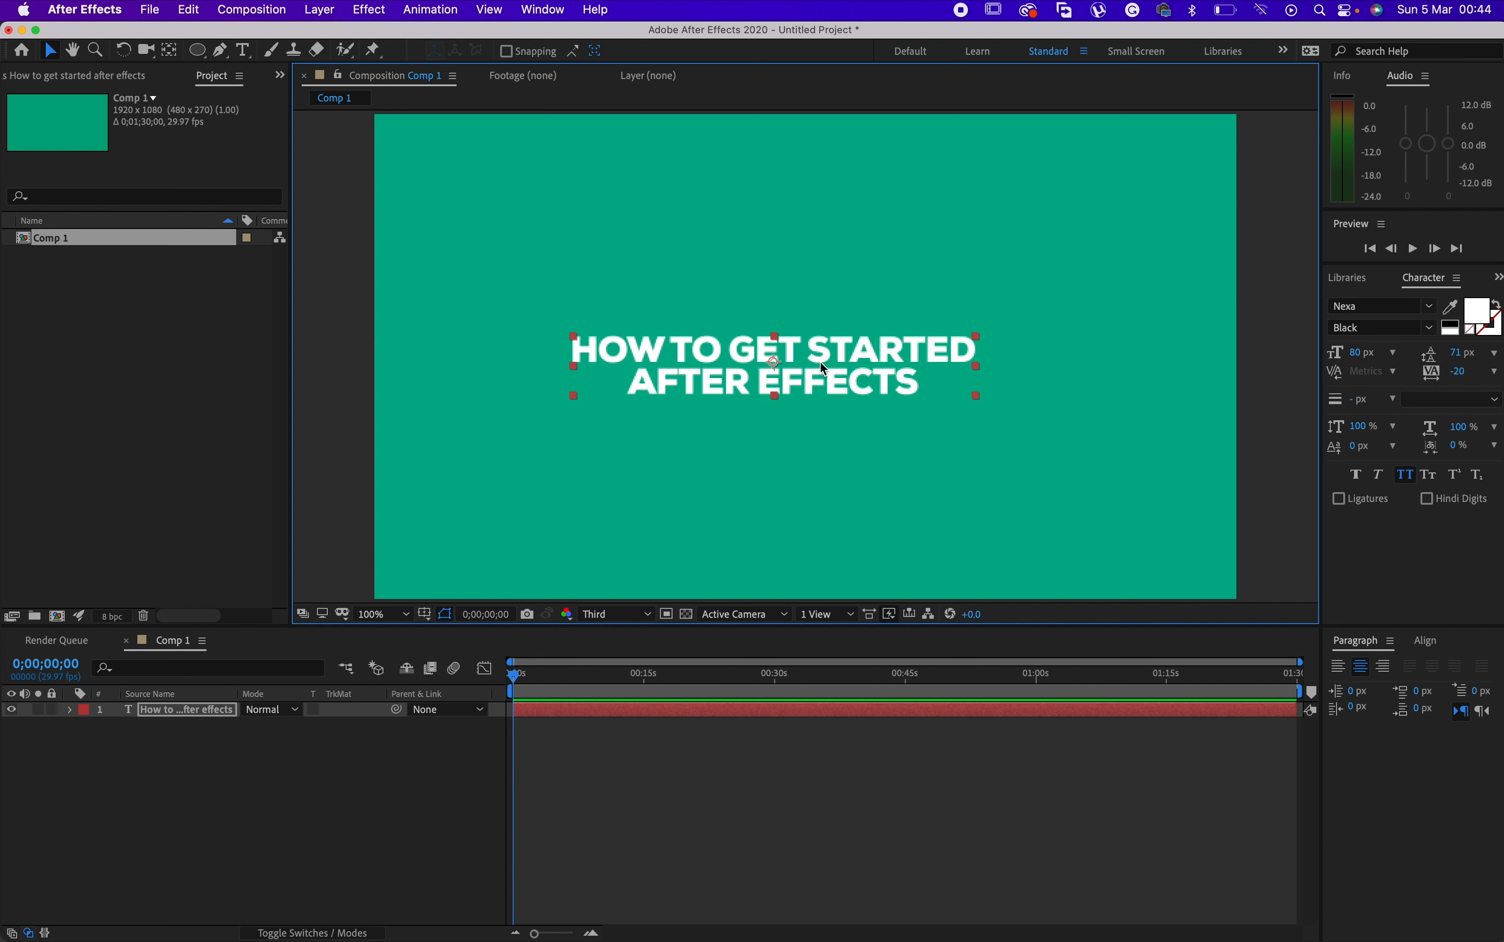
drag(824, 368, 848, 339)
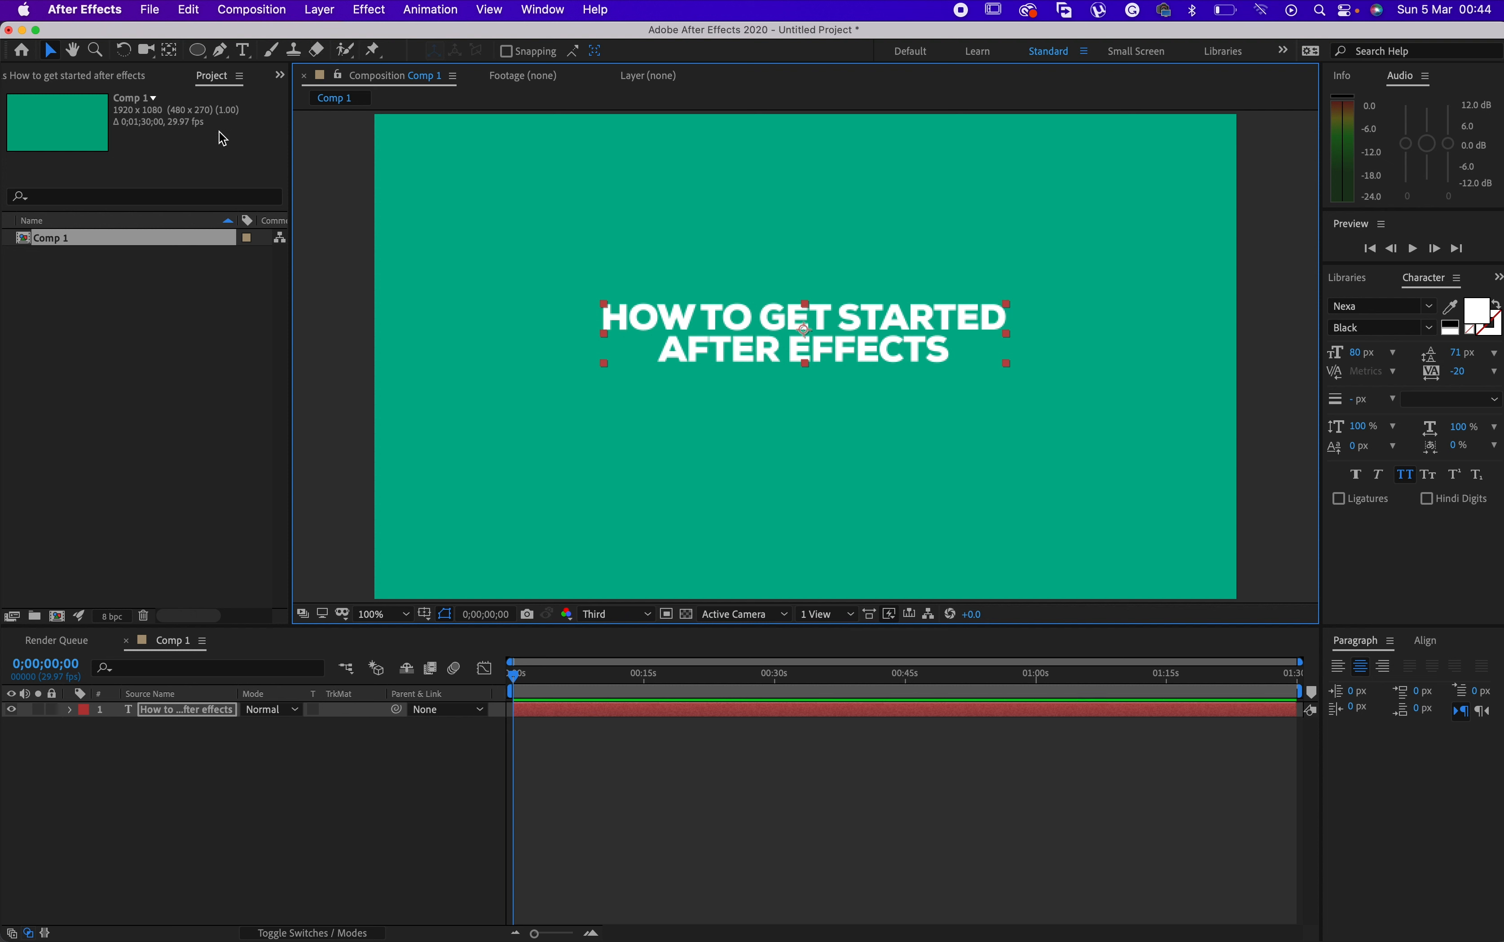
Examine the title's first letters at 1600% magnification with the Hand tool, and fit the whole composition back in the viewer.
click(73, 55)
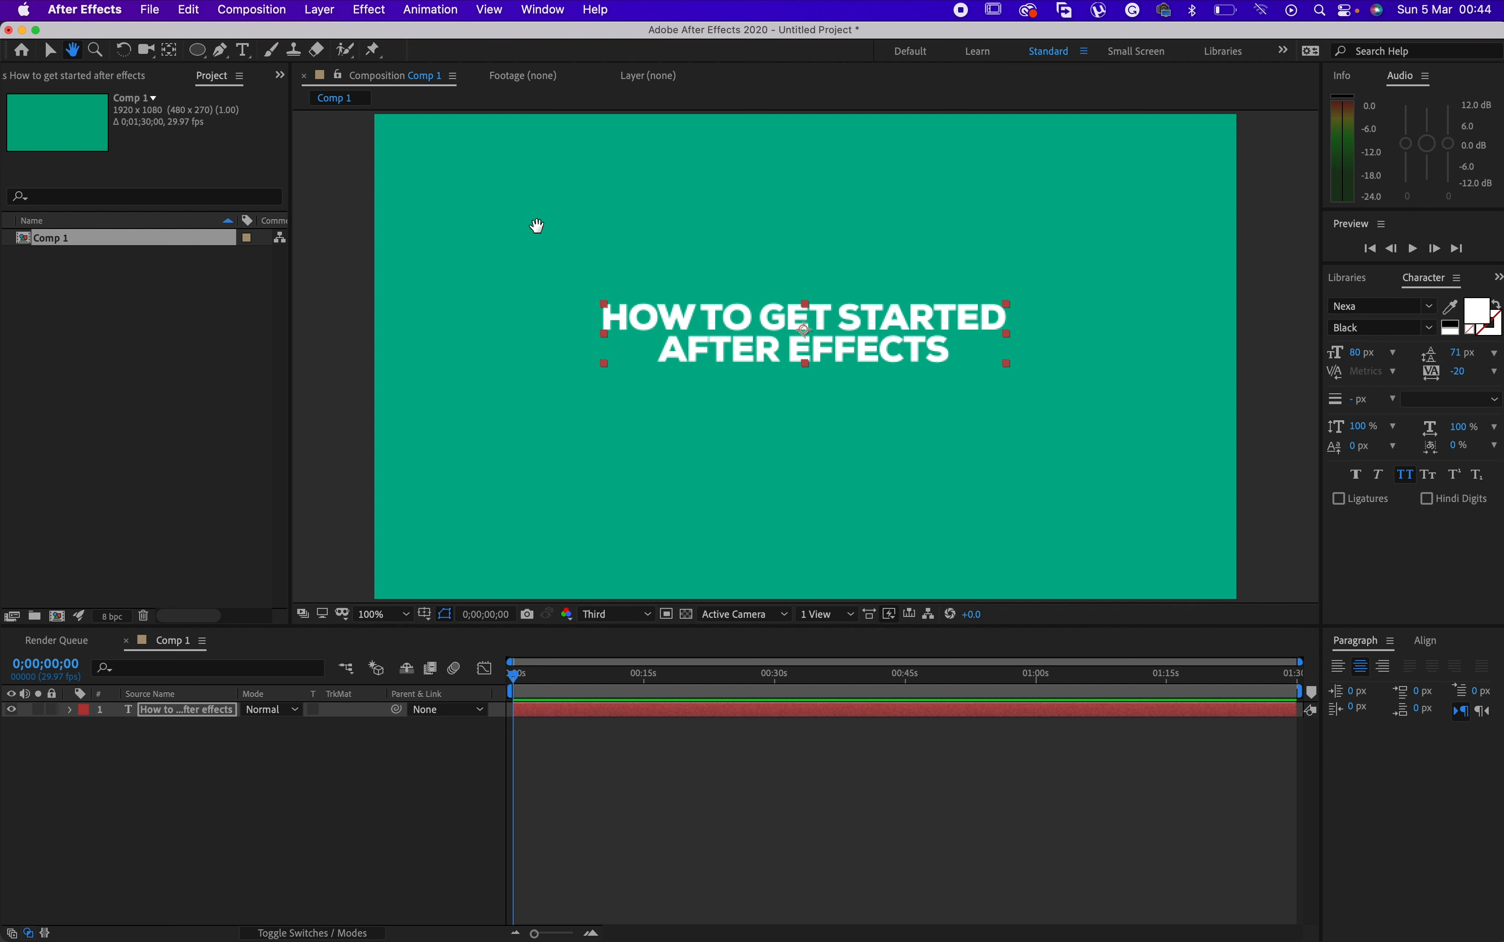
drag(560, 225, 781, 248)
scroll(926, 280, up, 3)
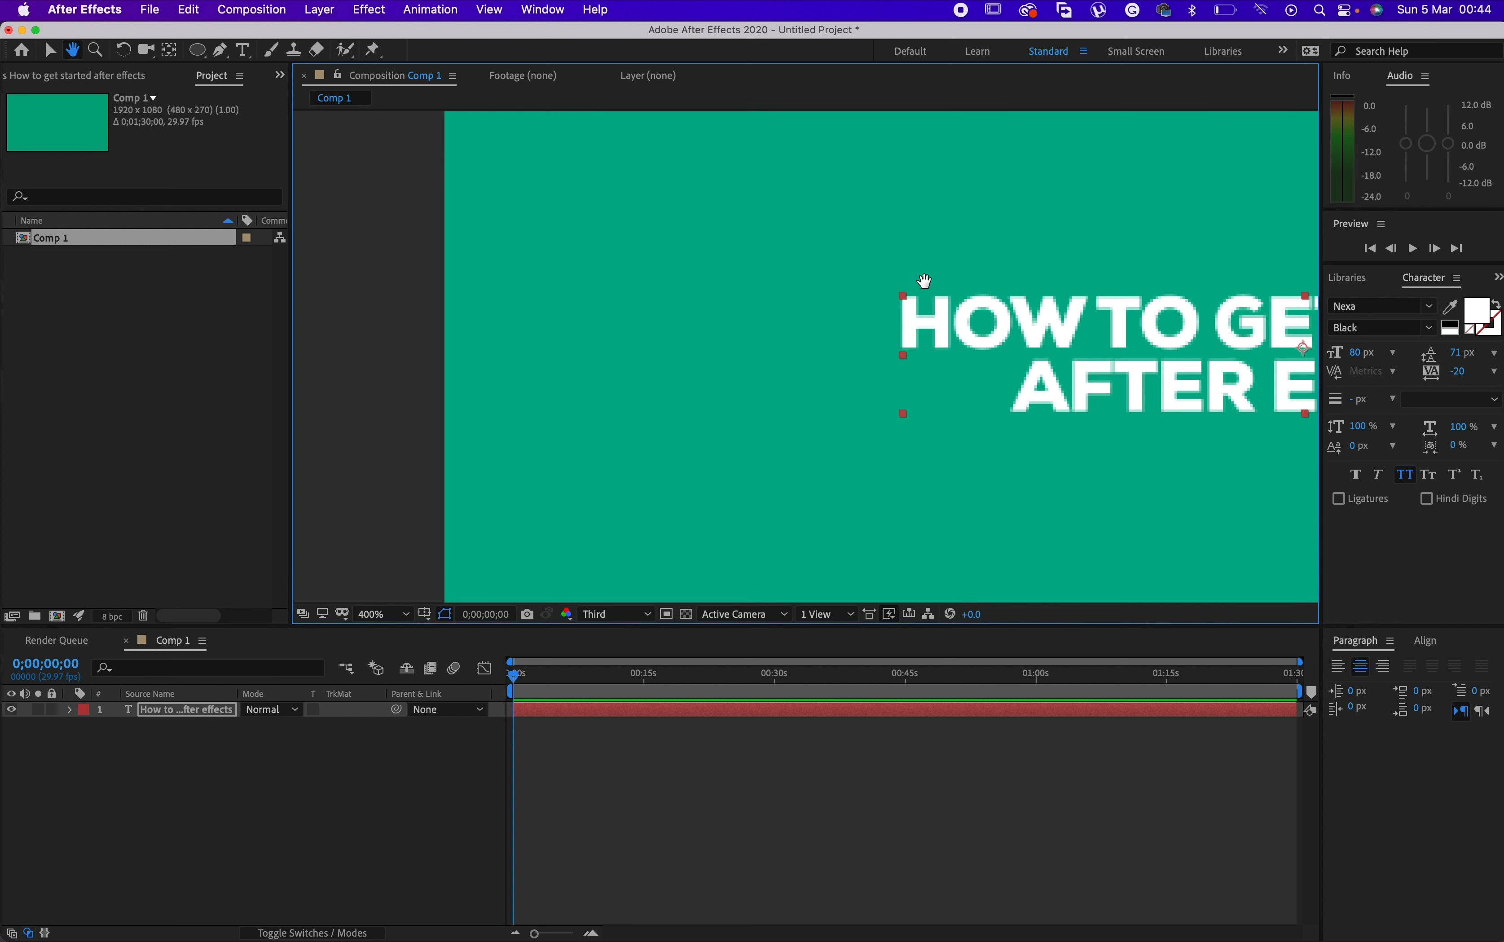
scroll(925, 280, down, 1)
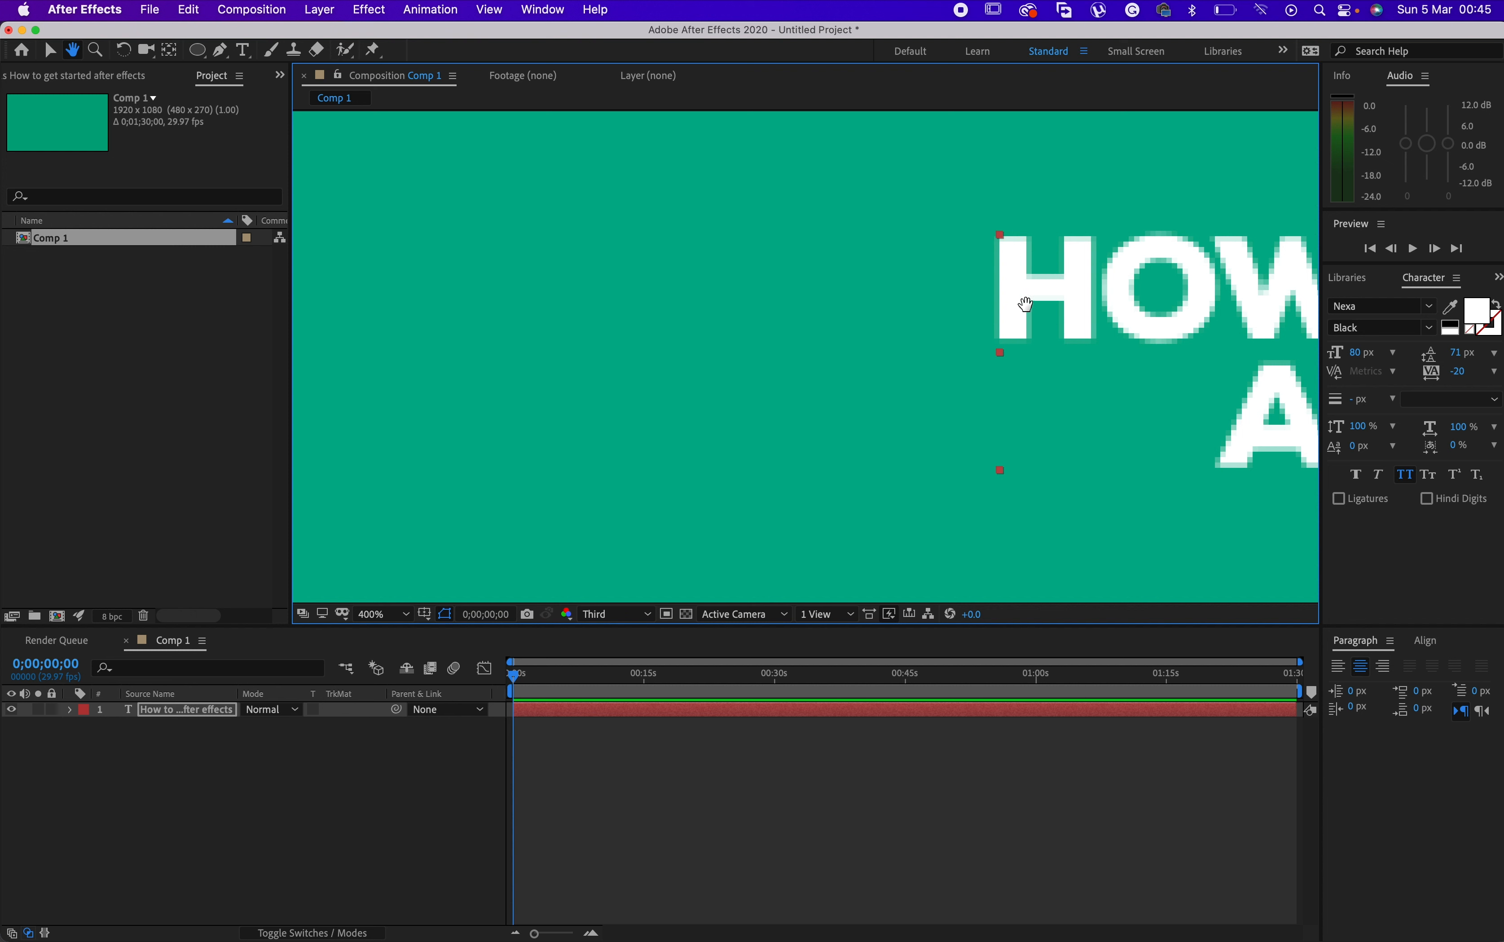
scroll(1025, 307, up, 2)
drag(1142, 326, 1008, 352)
drag(842, 380, 600, 440)
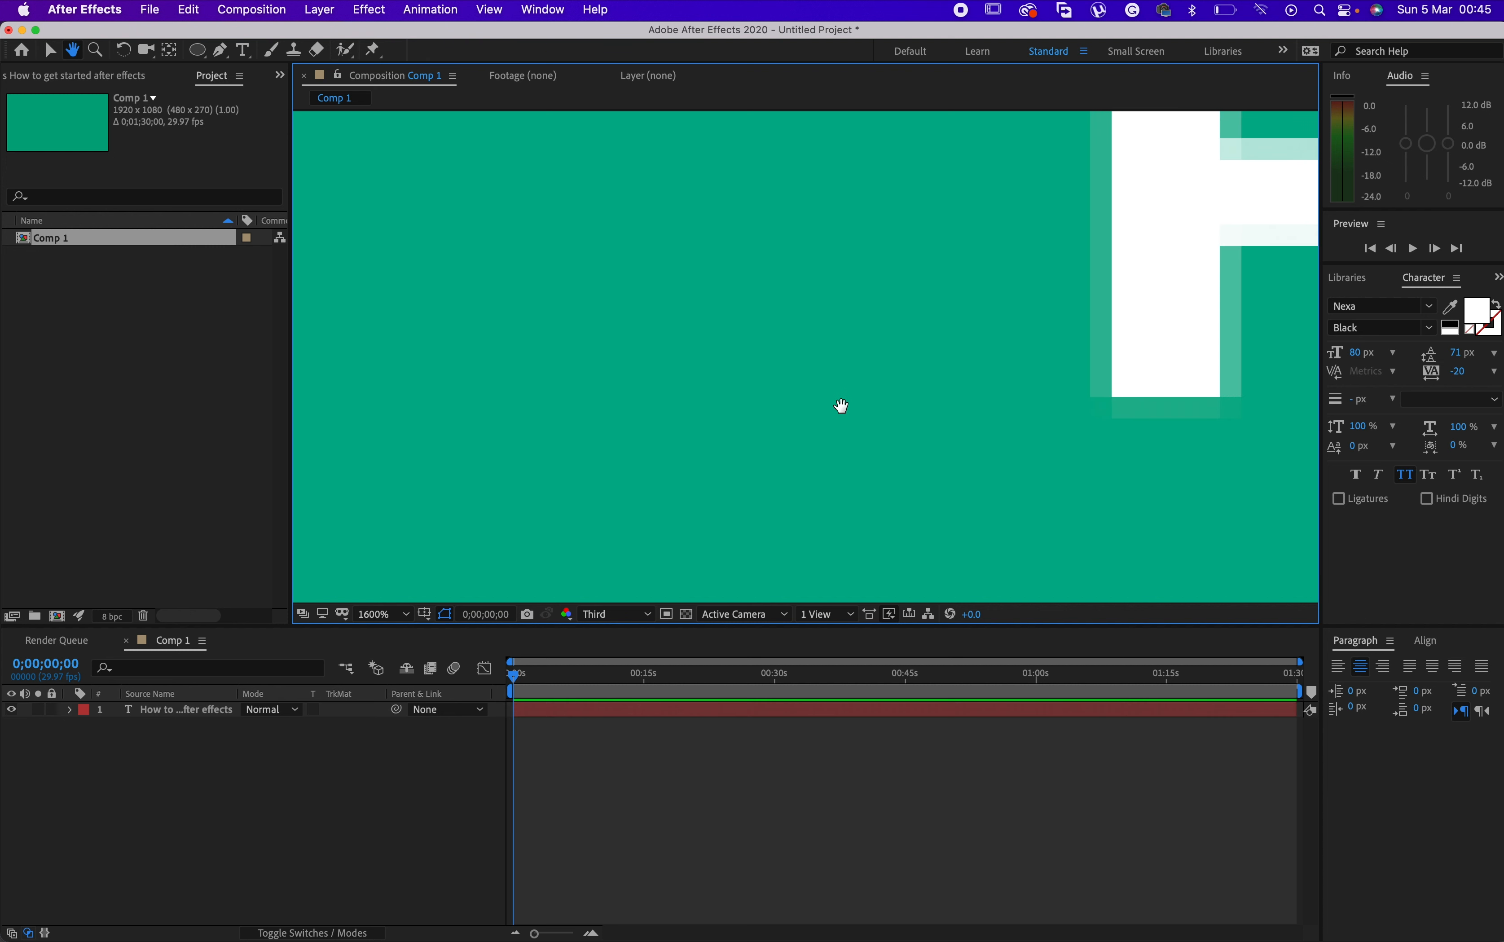
drag(839, 409, 481, 551)
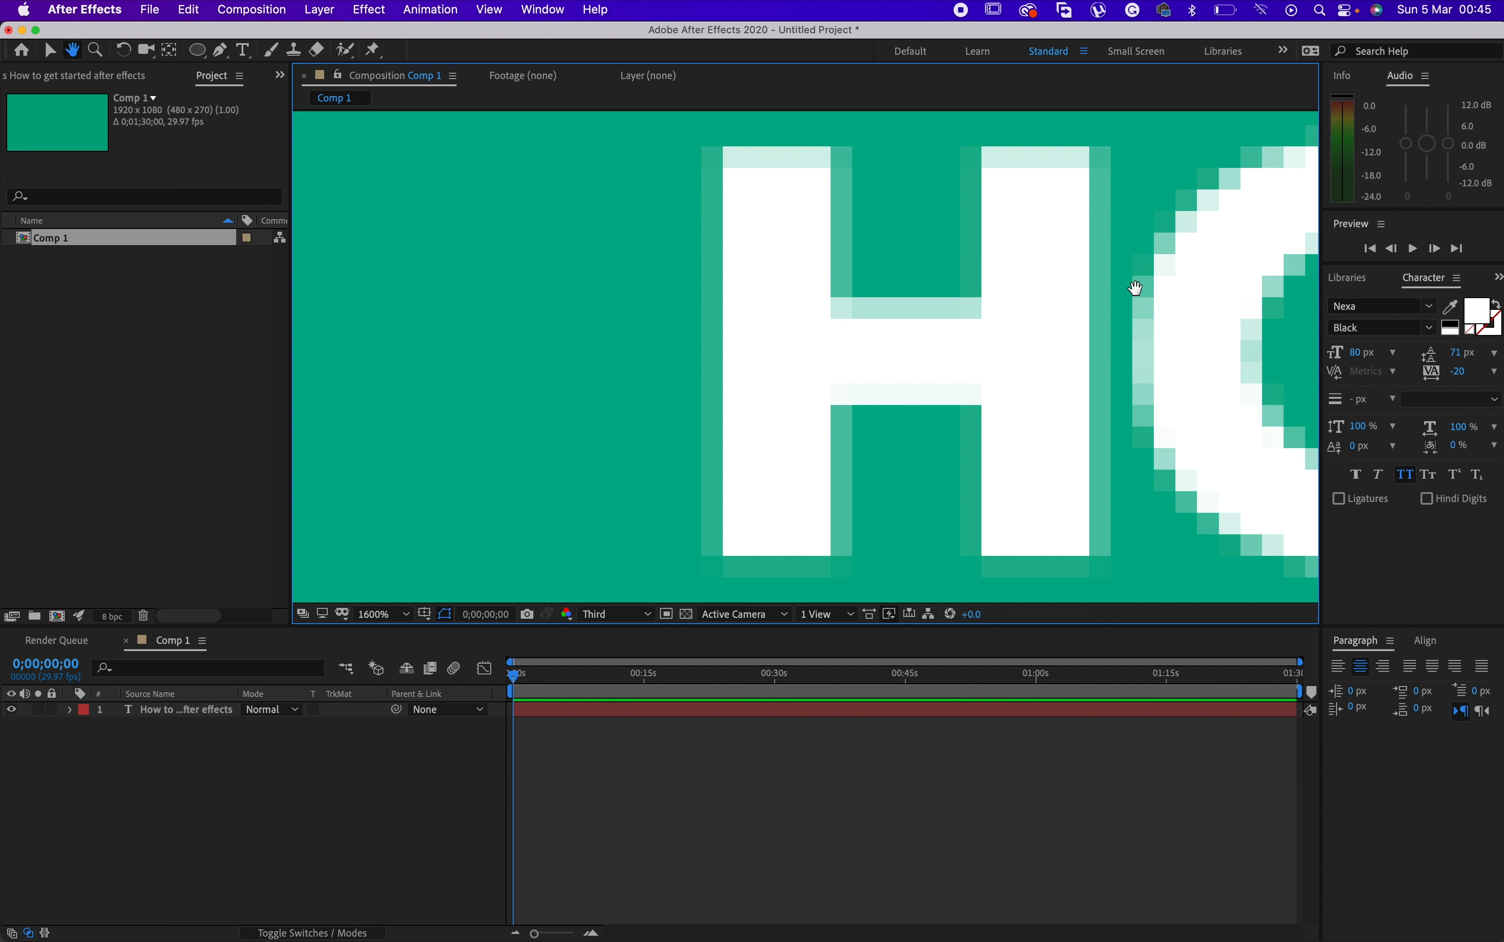
drag(1118, 299, 808, 278)
drag(668, 271, 820, 285)
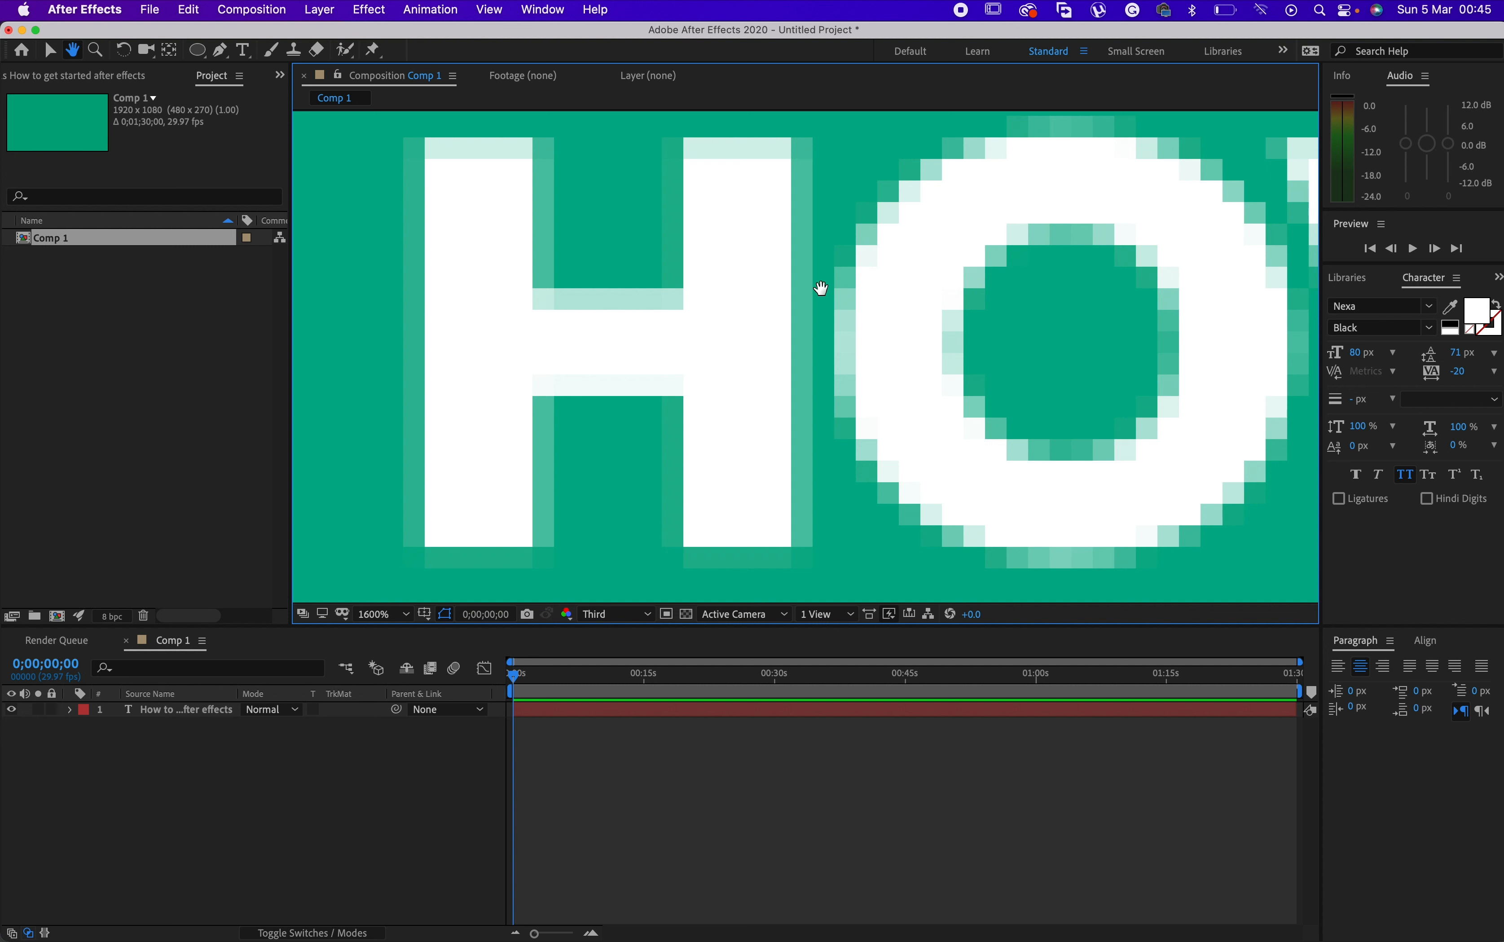
click(383, 614)
click(386, 302)
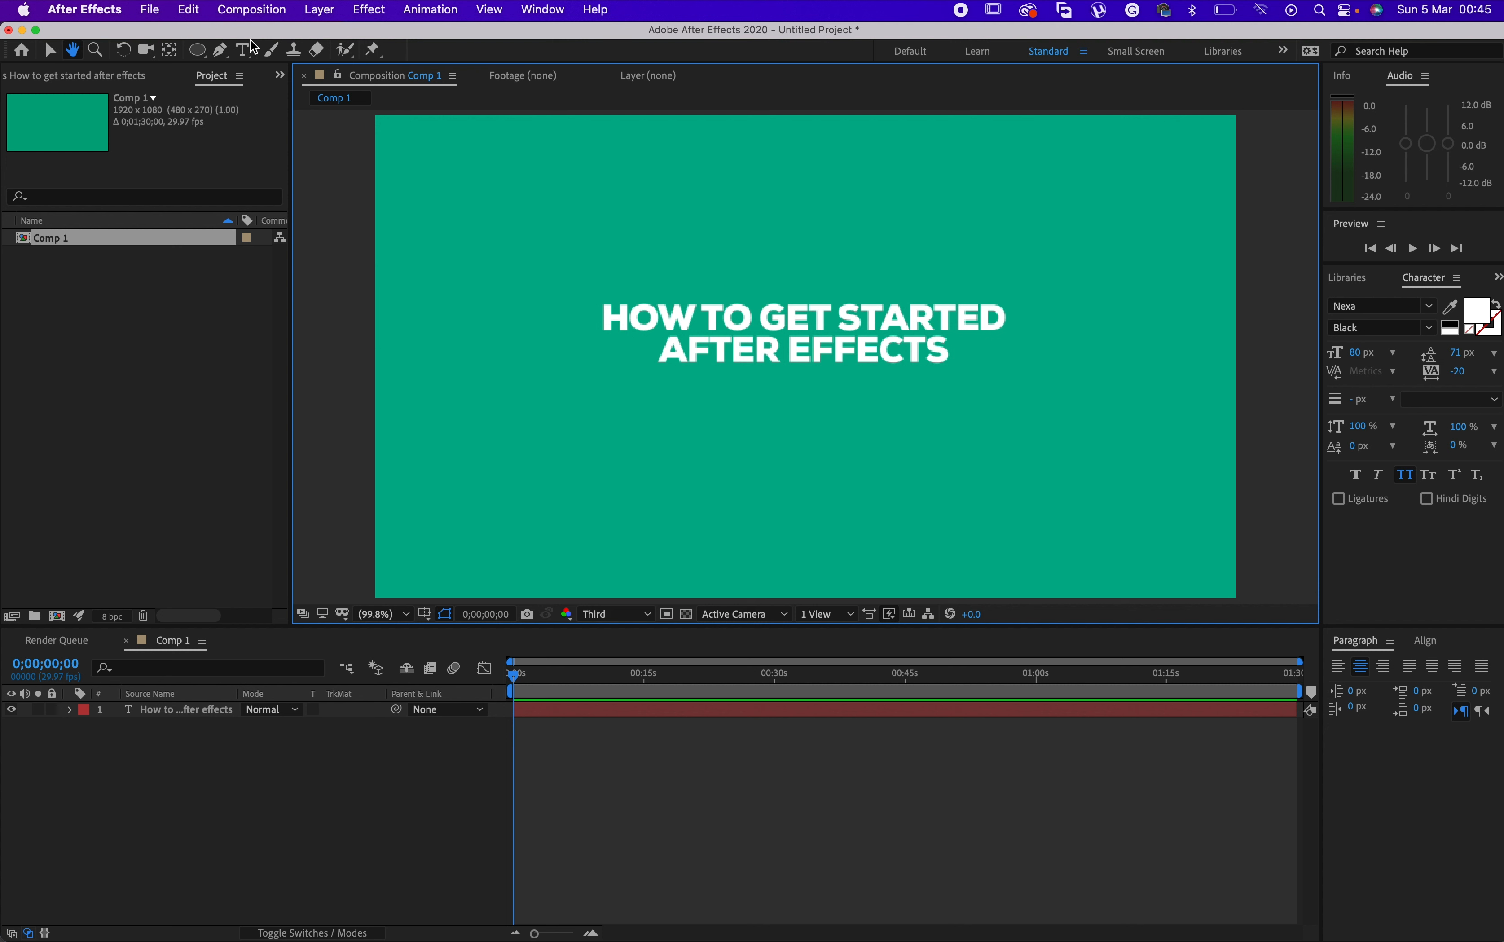
Magnify the start of the title to 800% with the Zoom tool, and fit the composition back in the viewer.
click(96, 53)
drag(561, 286, 813, 392)
drag(527, 233, 1259, 507)
drag(625, 274, 841, 393)
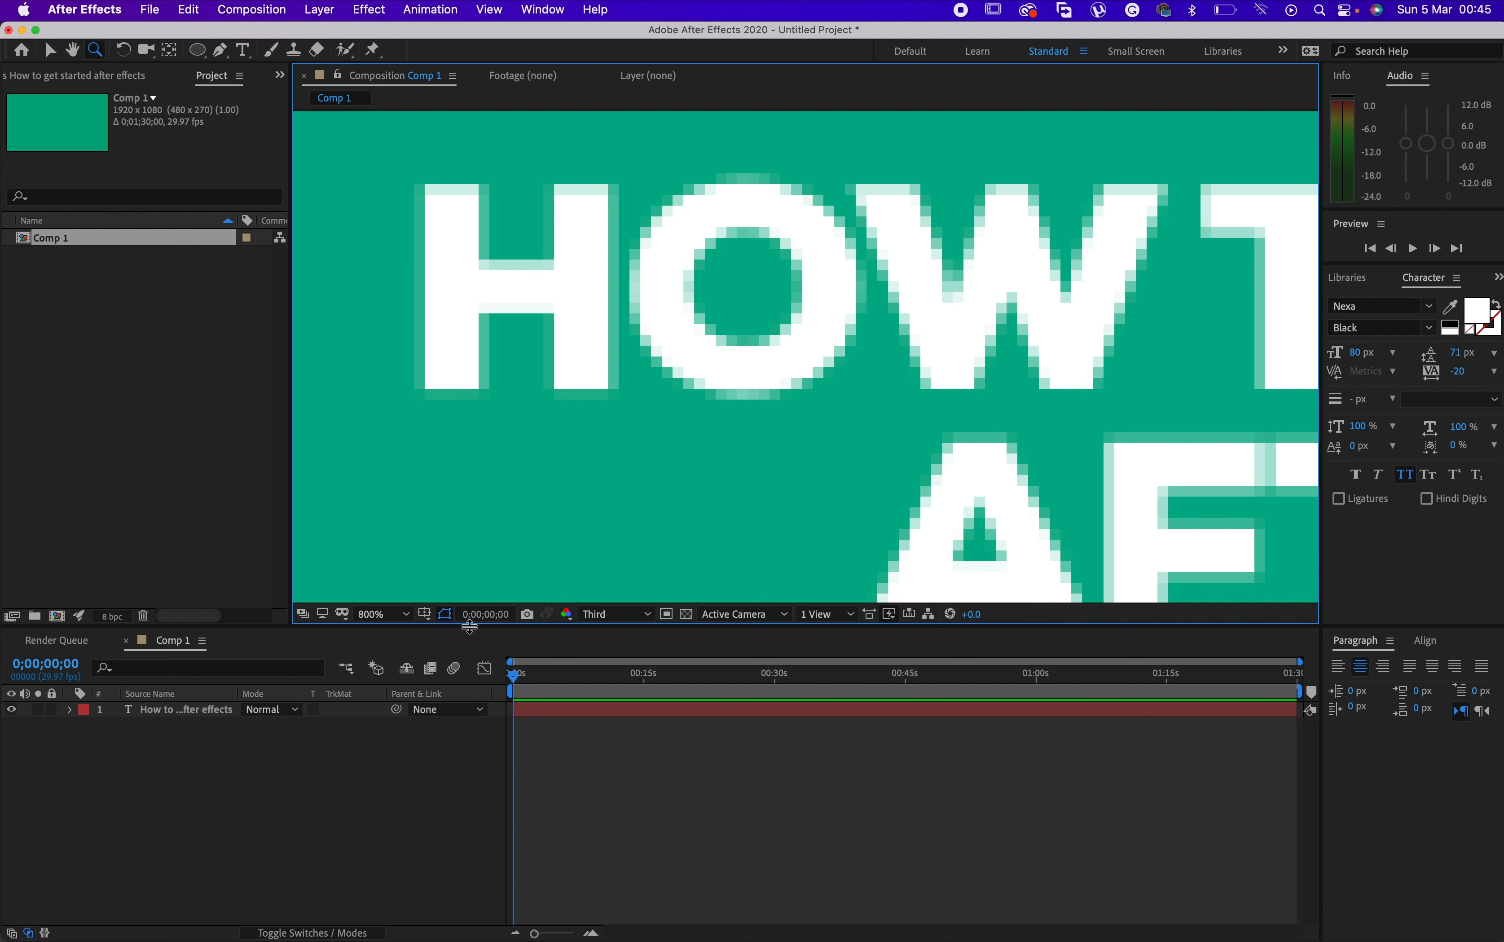
click(386, 615)
click(413, 305)
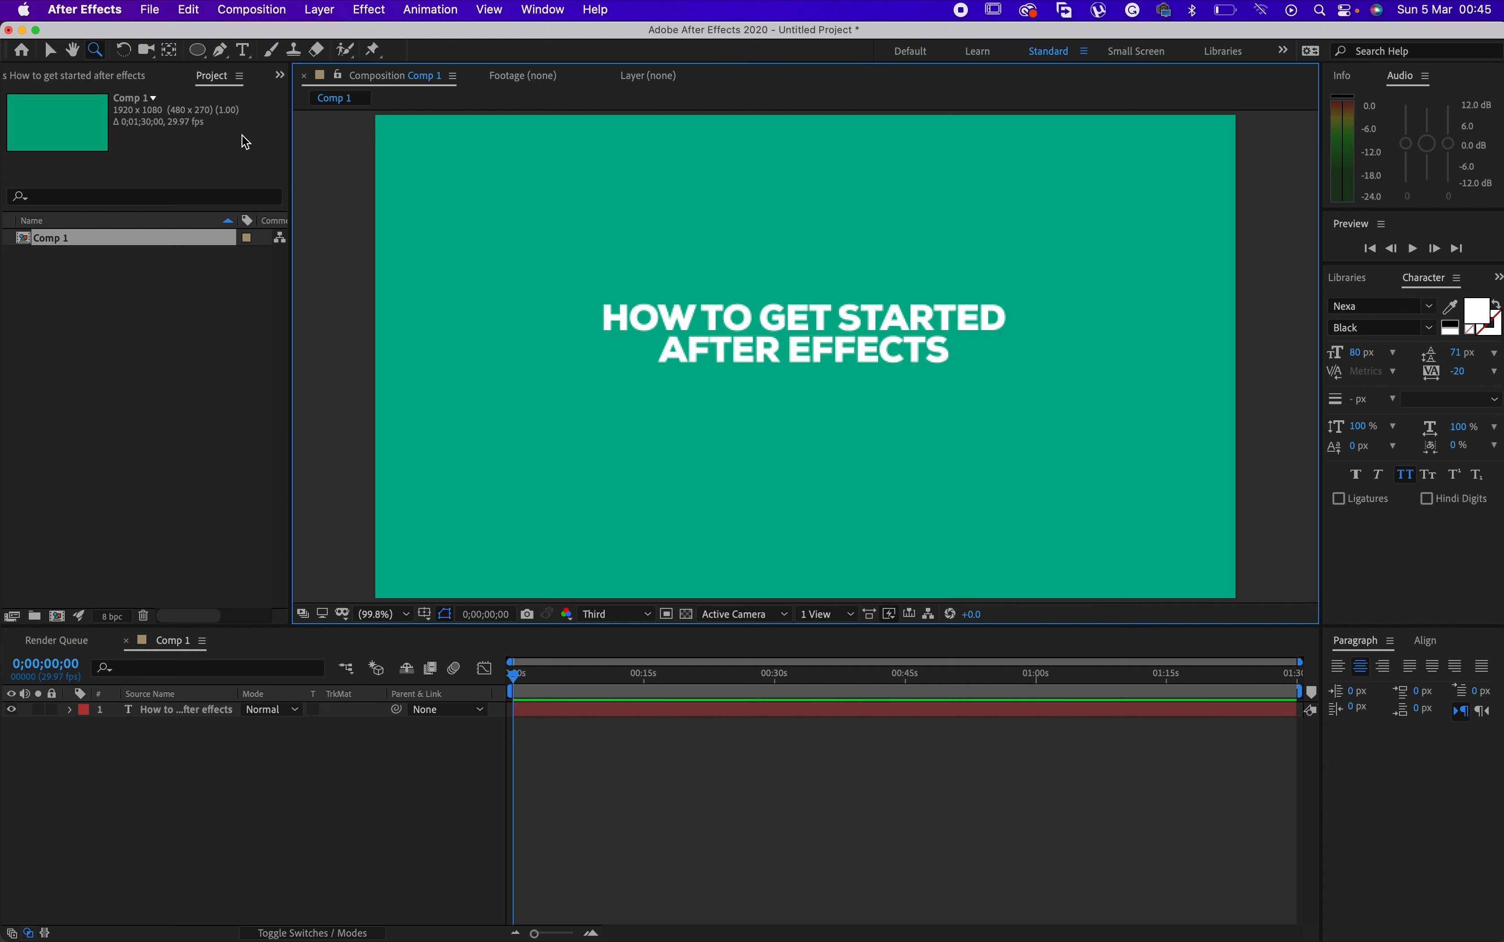
Try tilting the title text to different angles with the Rotation tool.
click(124, 51)
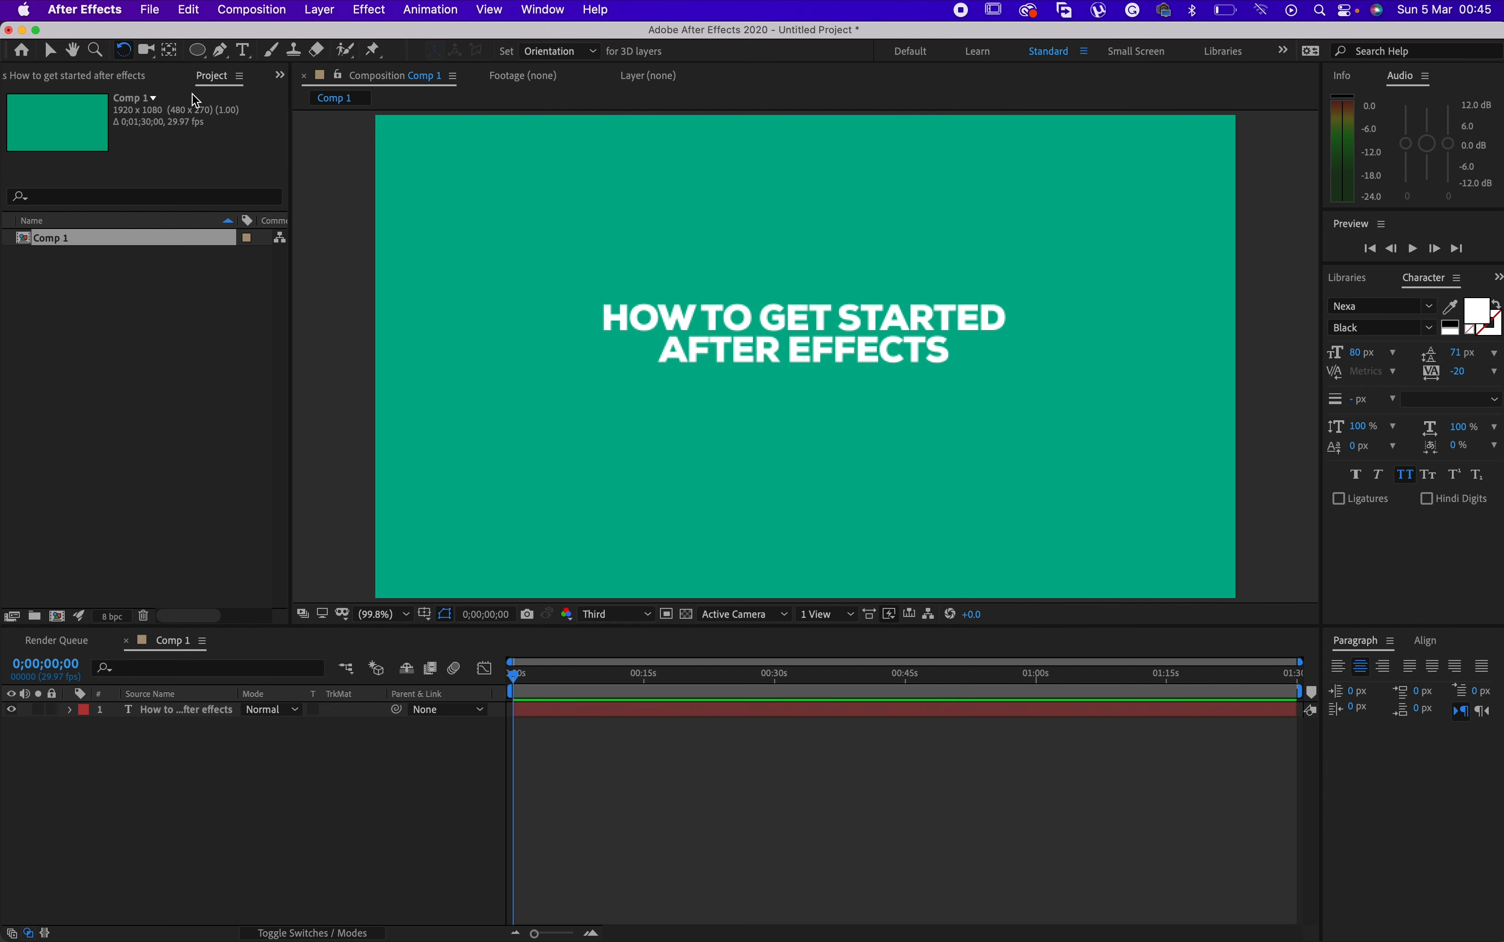
click(916, 355)
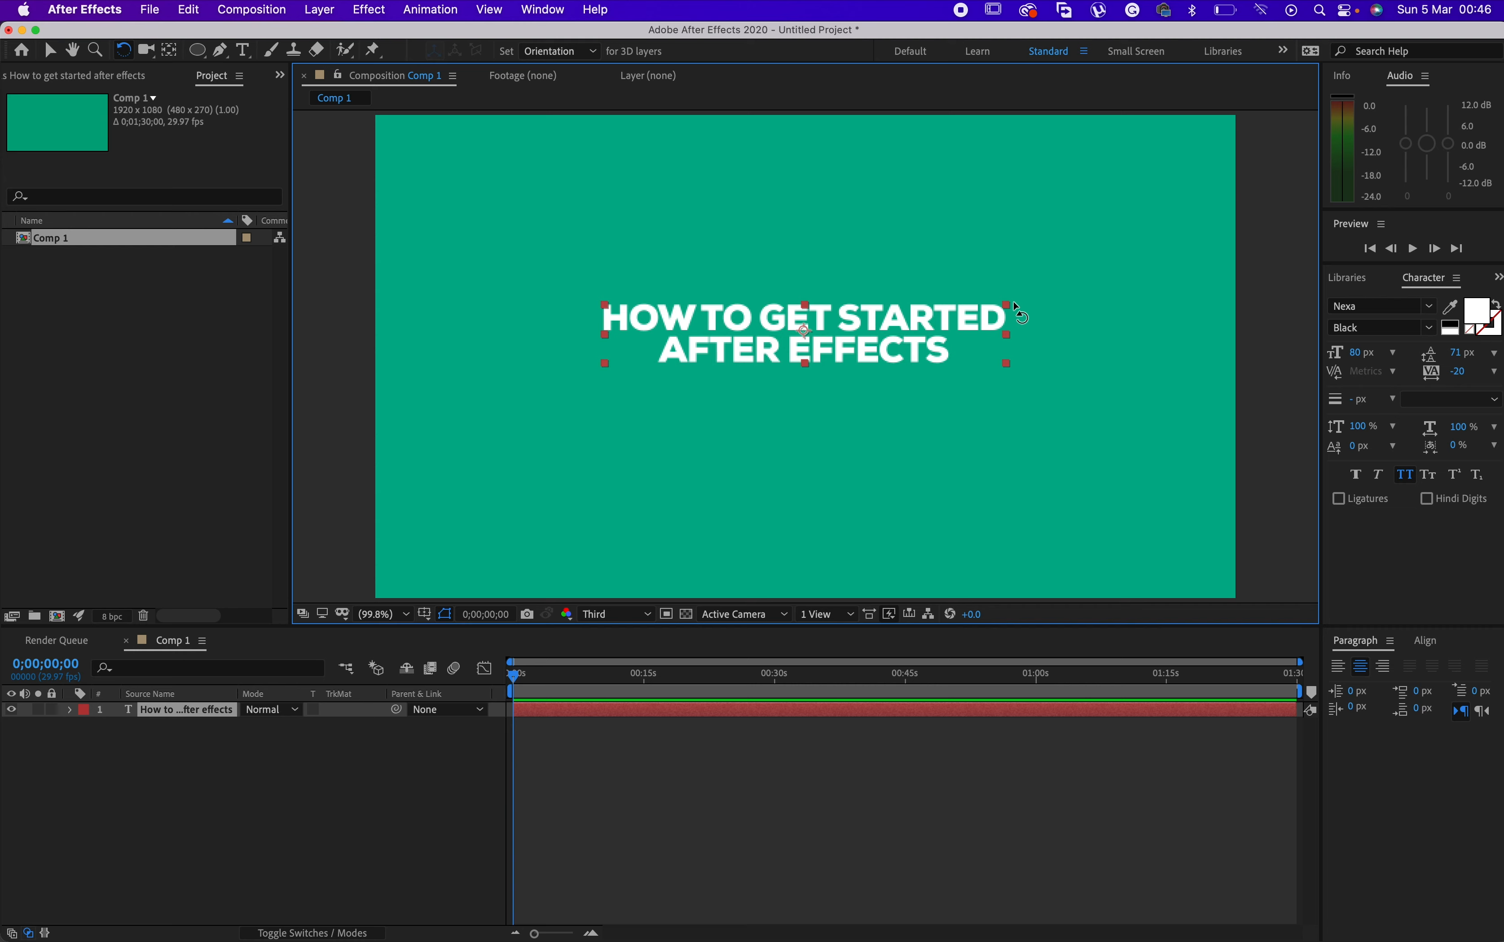
drag(1011, 309, 1072, 392)
drag(402, 276, 996, 217)
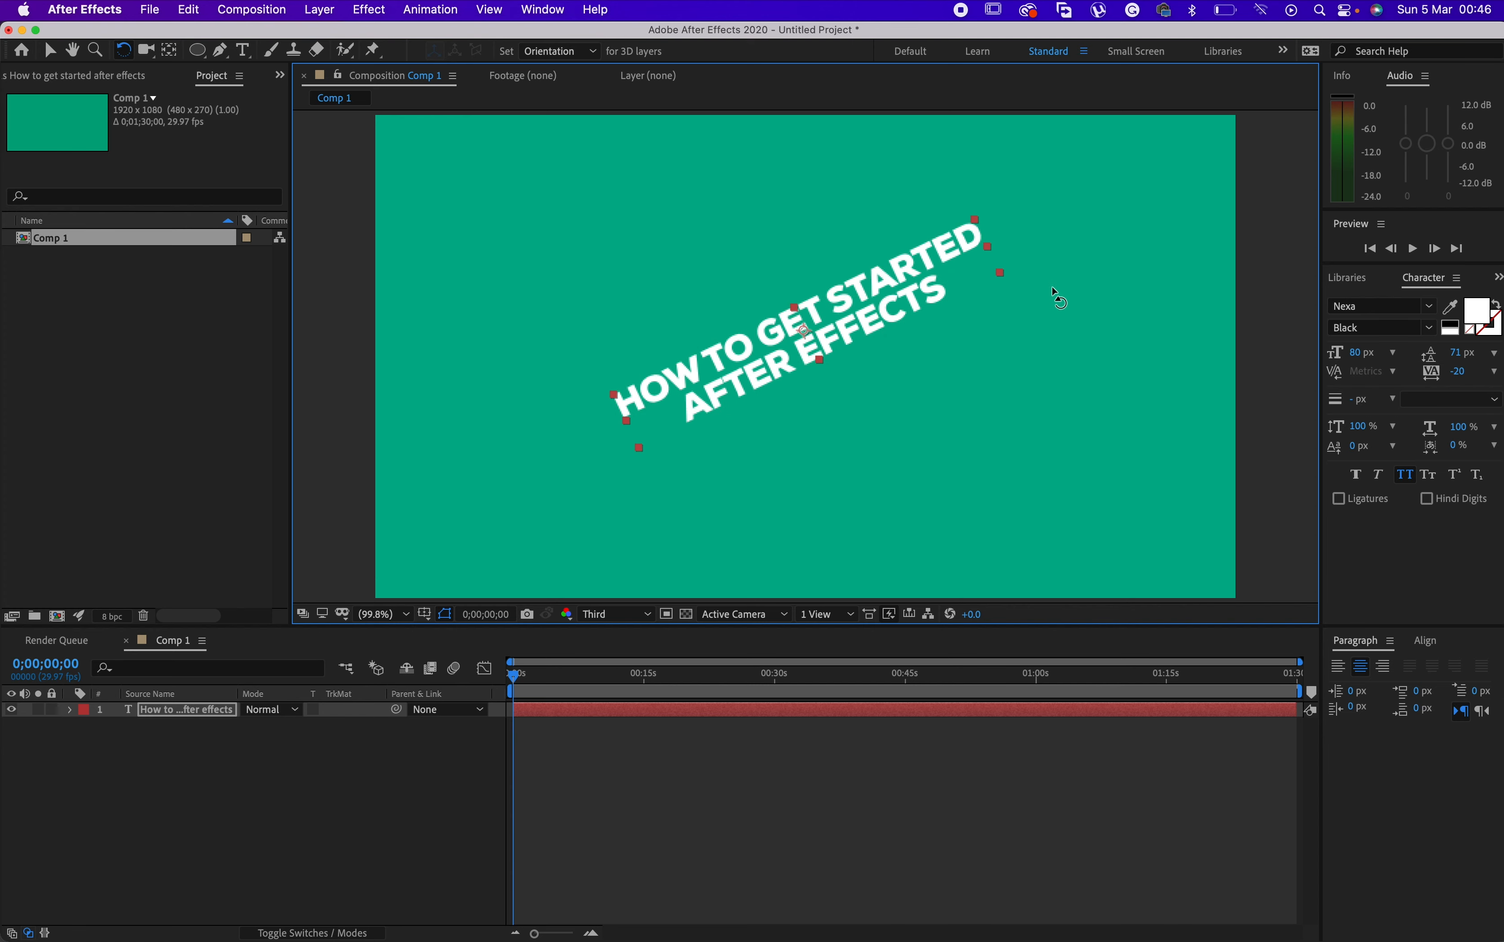
mouse_move(1057, 298)
mouse_down()
mouse_move(1004, 447)
mouse_move(1057, 312)
mouse_move(1050, 258)
mouse_move(856, 188)
mouse_move(879, 280)
mouse_move(1007, 329)
mouse_move(1001, 376)
mouse_move(1034, 296)
mouse_up()
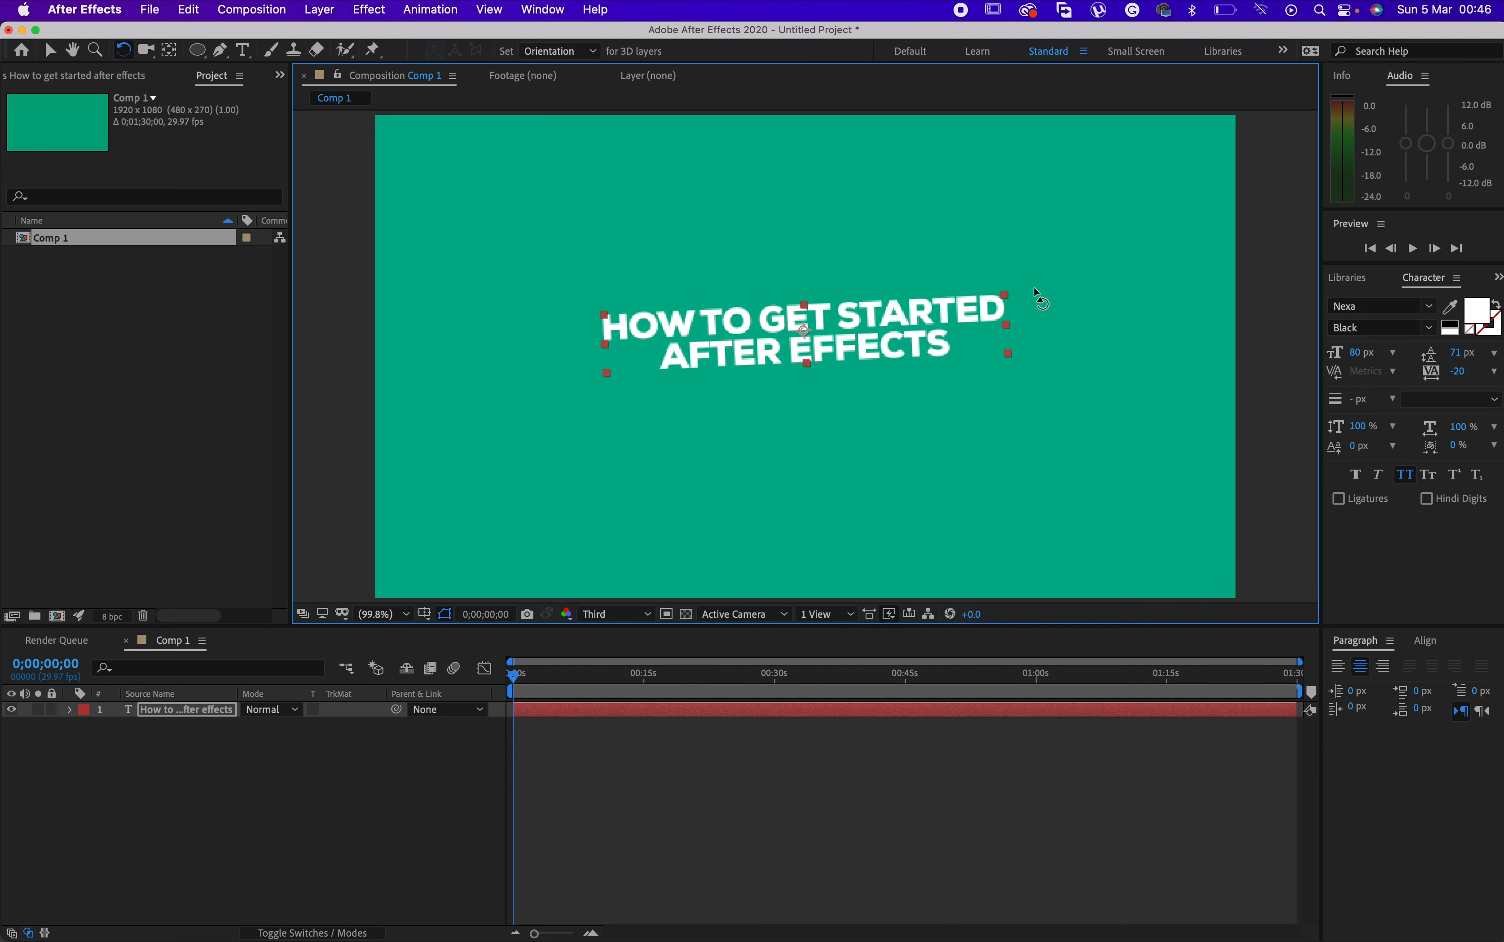
Try moving the title's anchor point away from the text with the Pan Behind tool, and undo the trial changes.
click(148, 54)
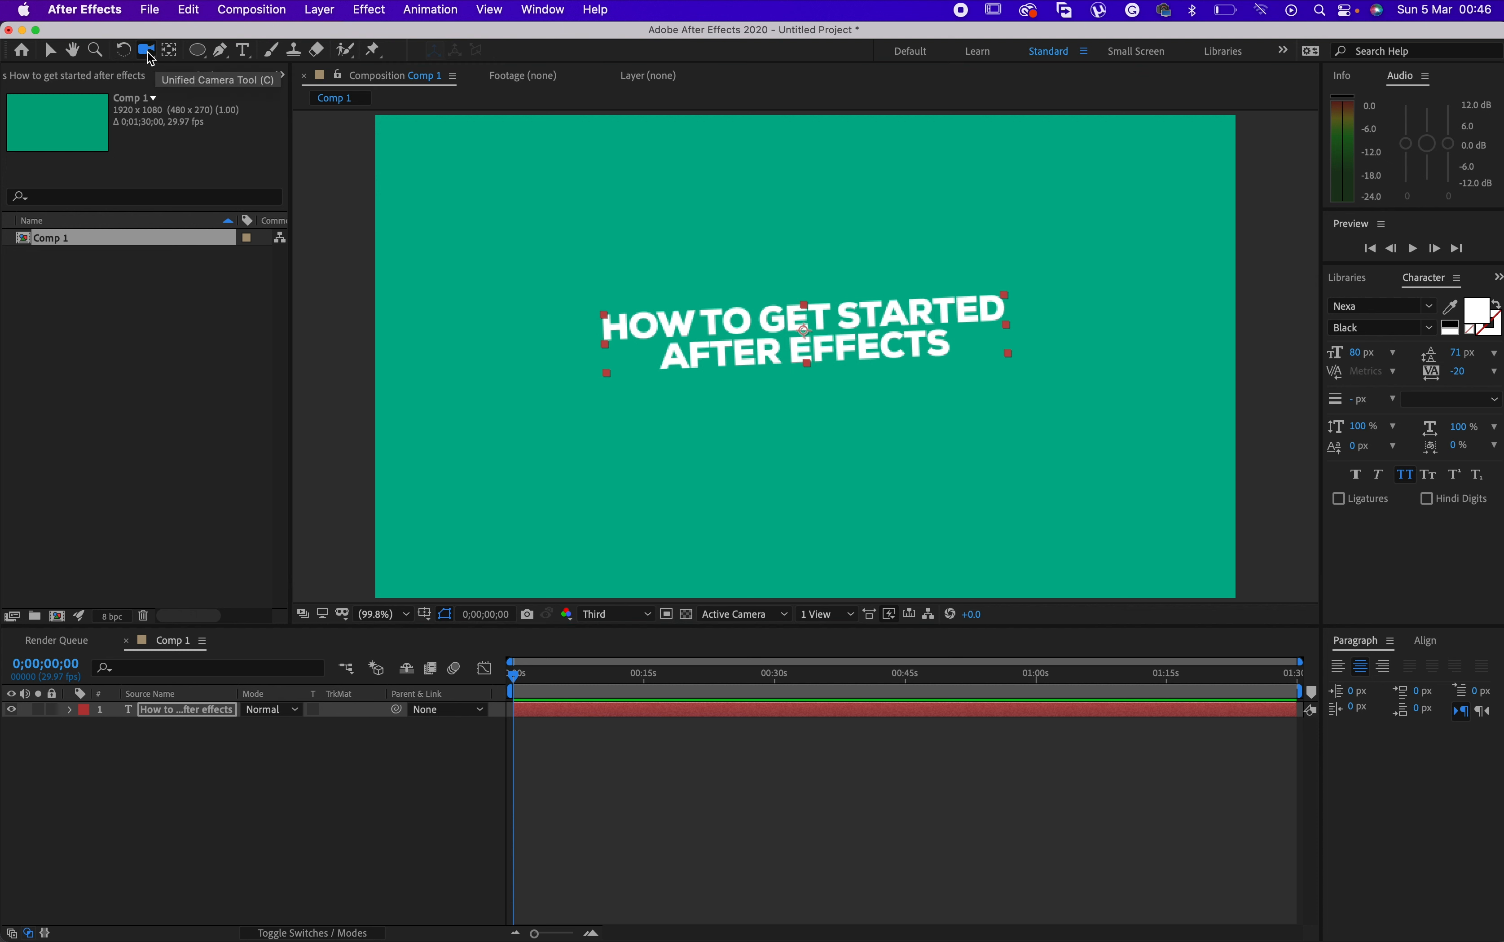
click(171, 51)
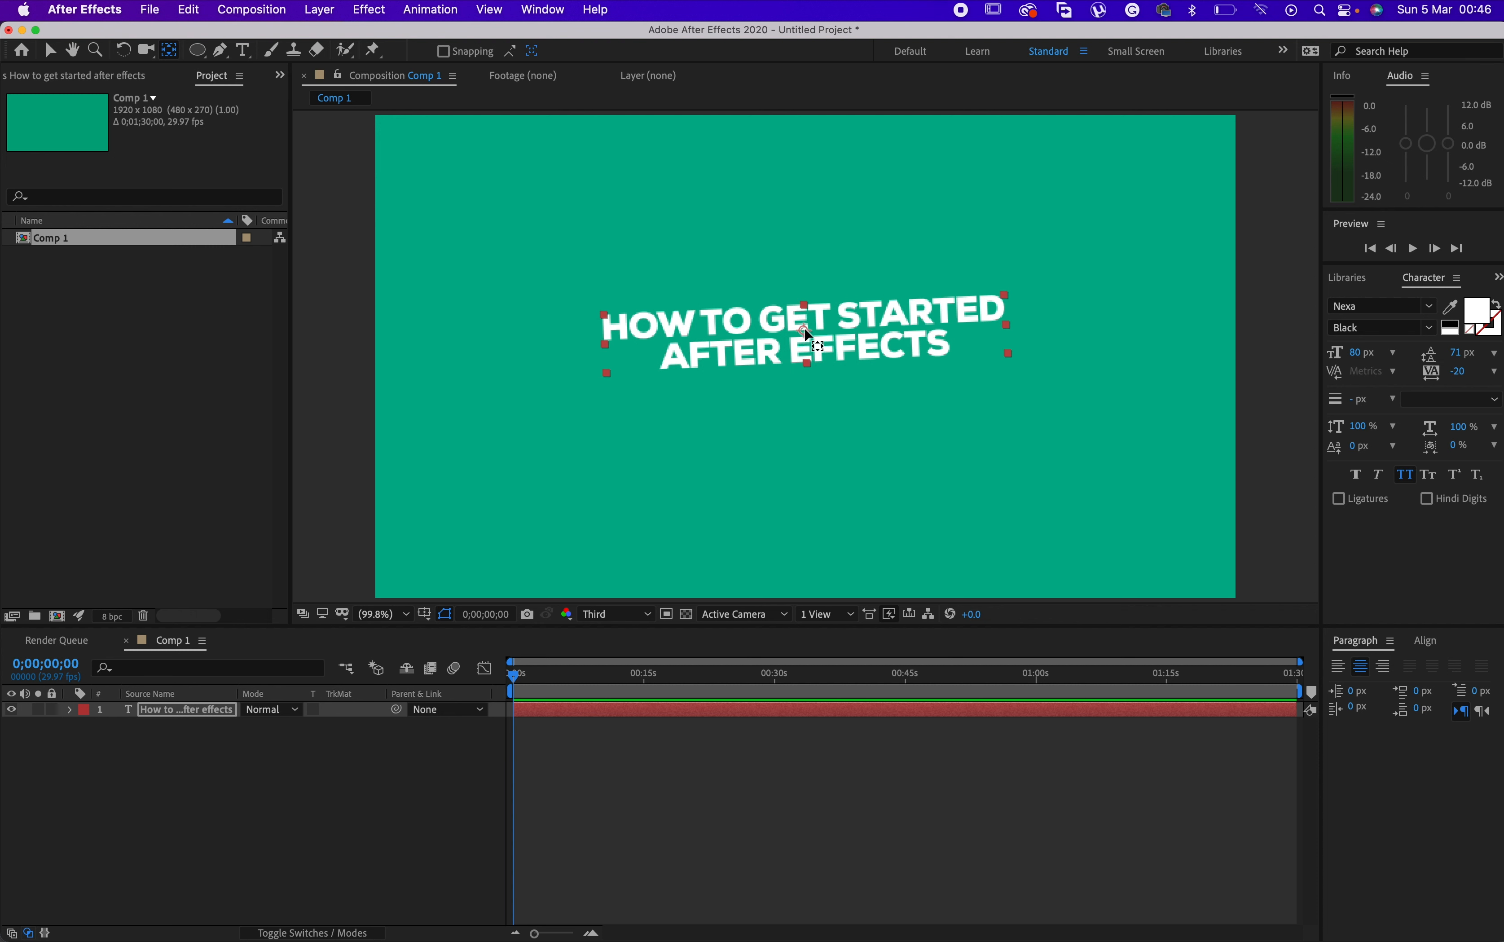
drag(805, 329, 813, 472)
key(super+z)
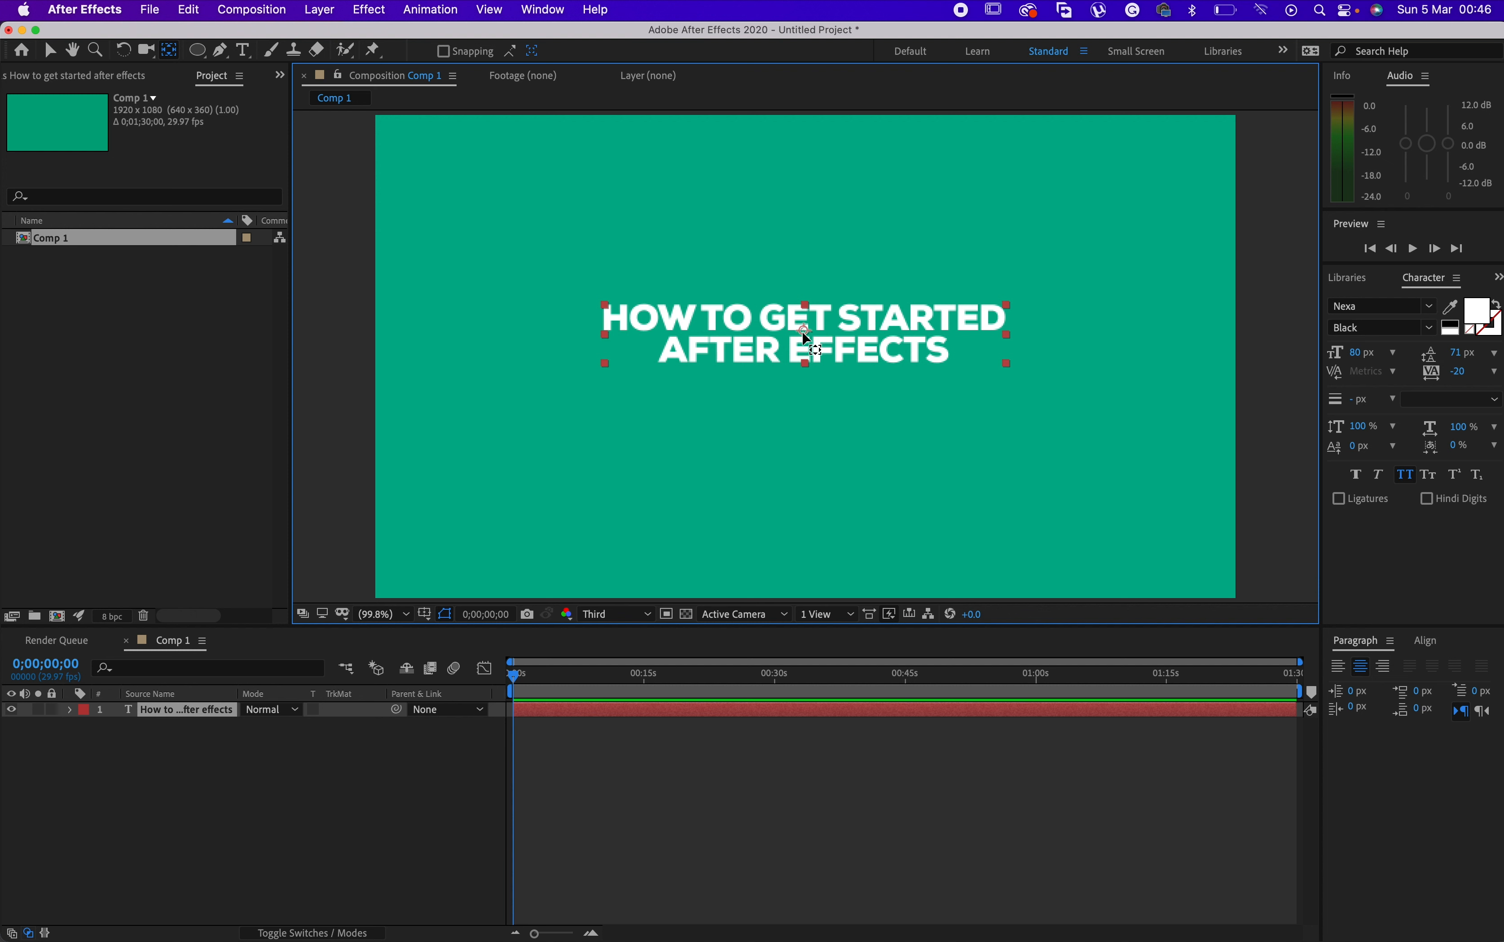
drag(805, 336, 1052, 229)
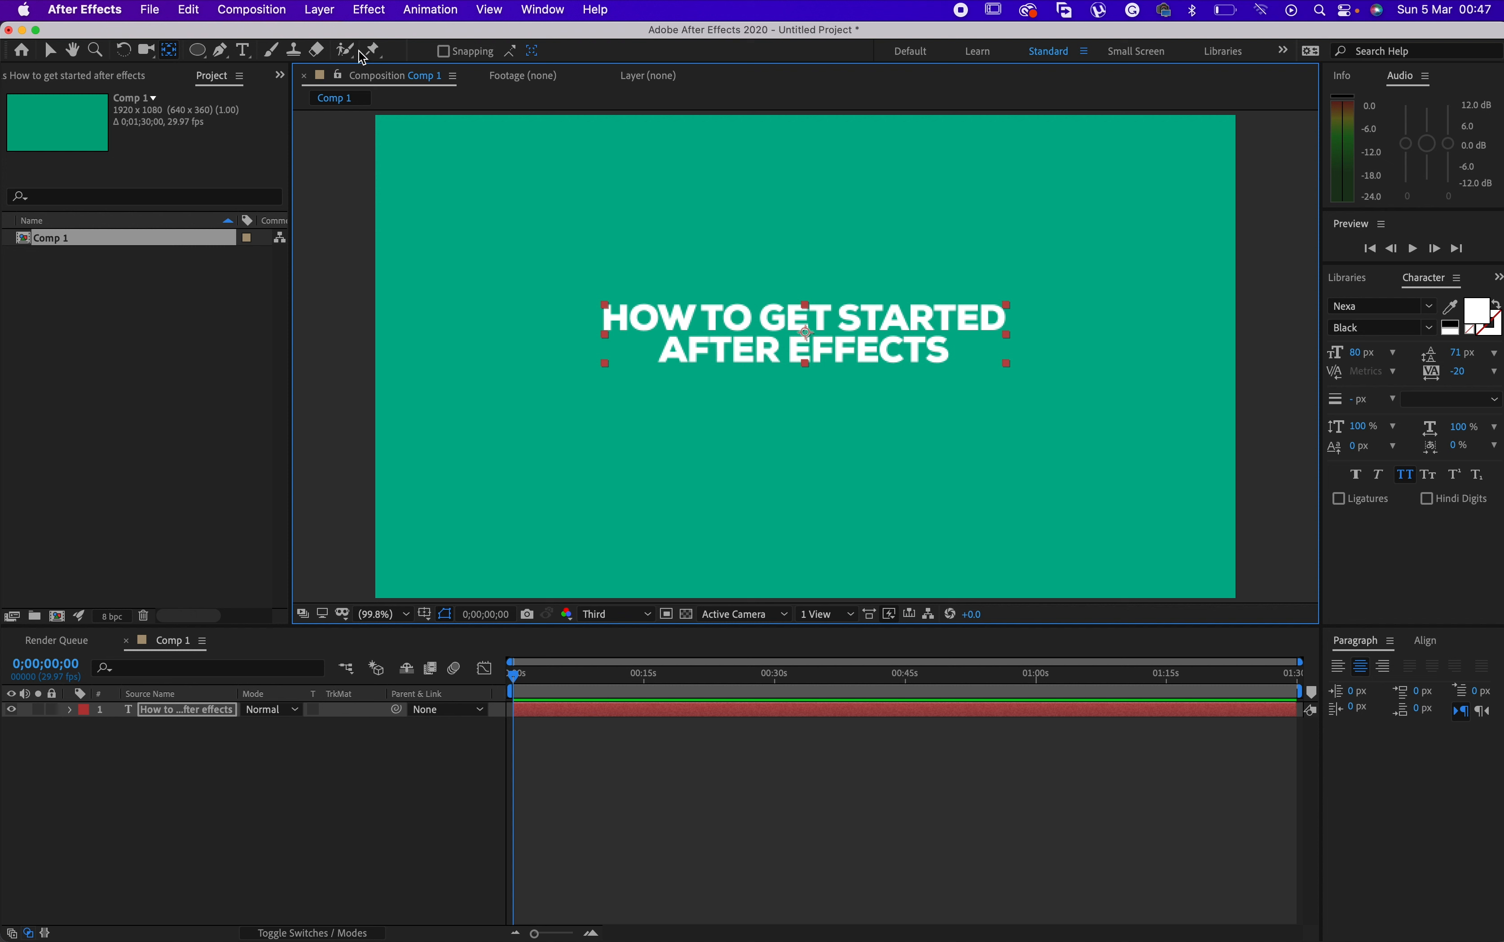
Draw a large rectangle shape over the title as a new shape layer, and delete that layer.
click(206, 58)
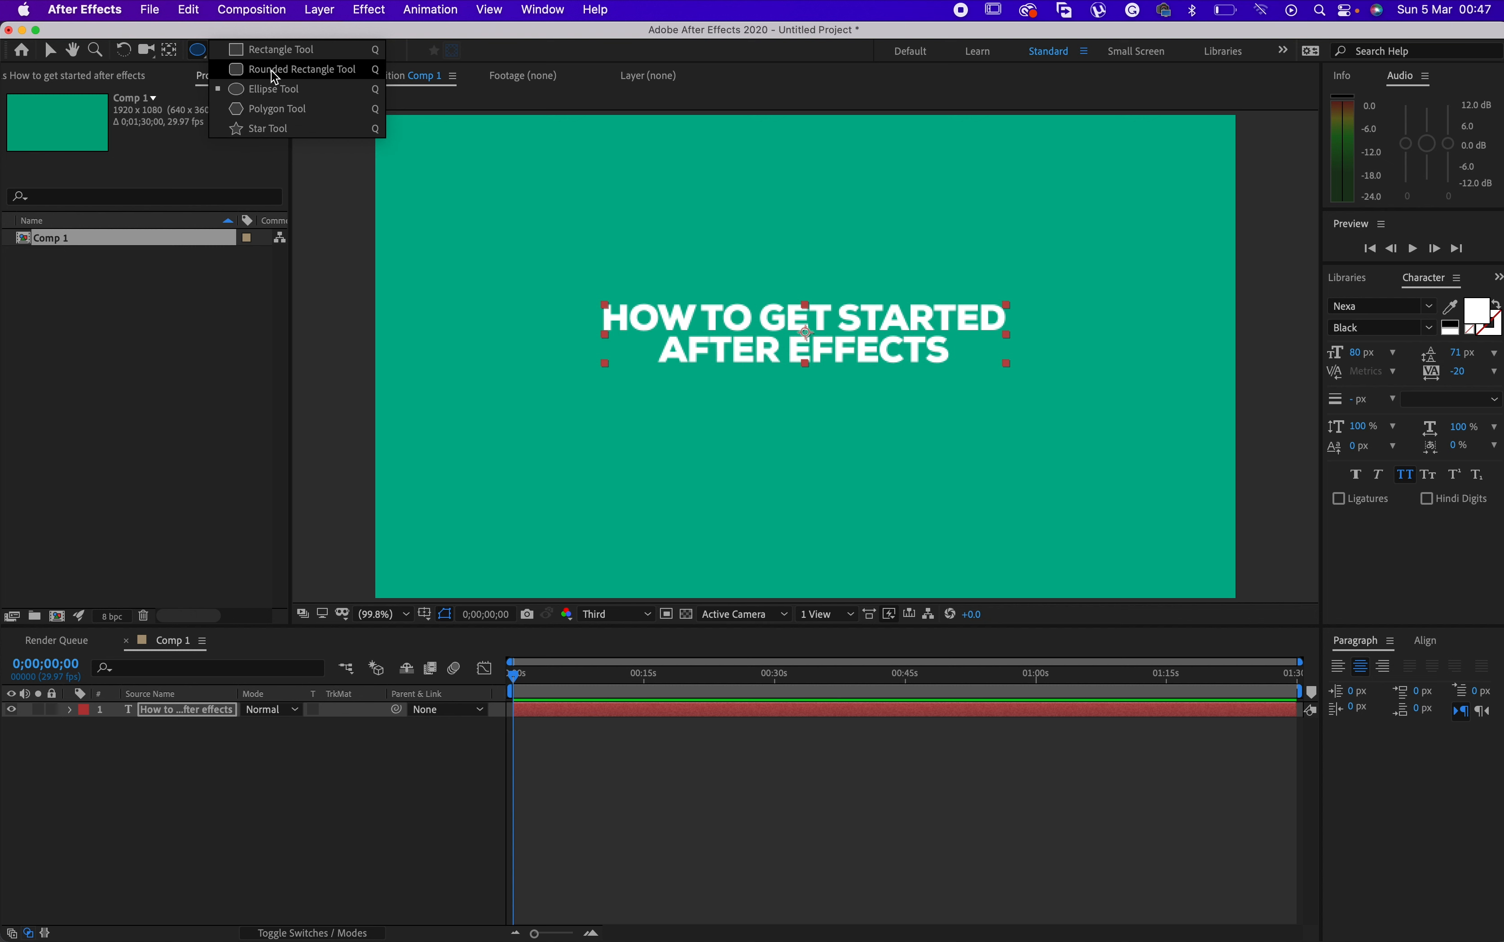
click(276, 45)
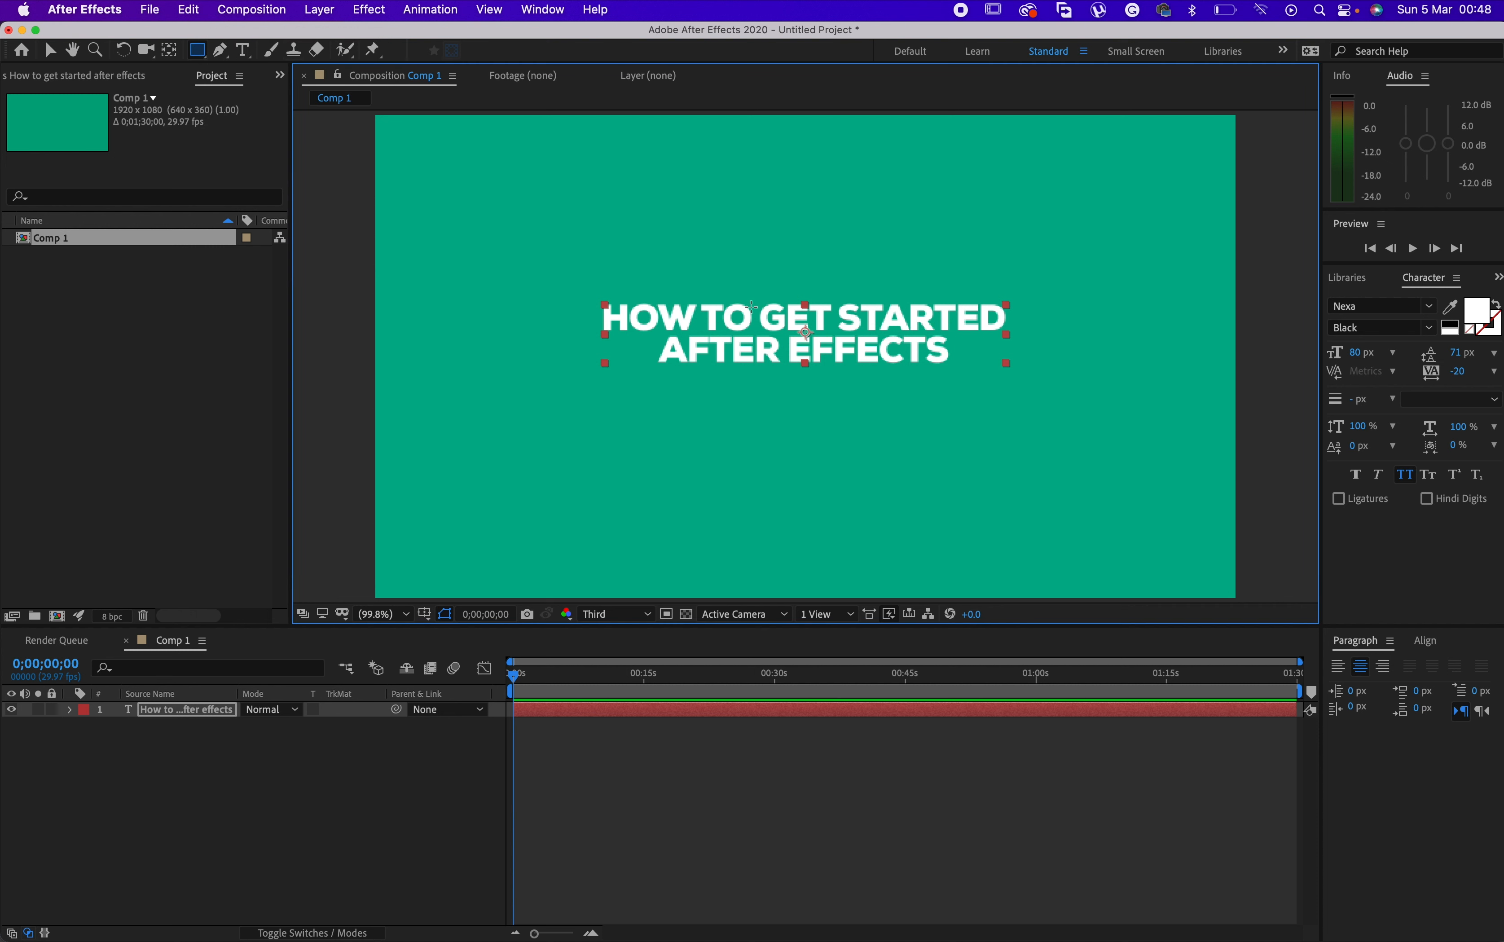
click(696, 767)
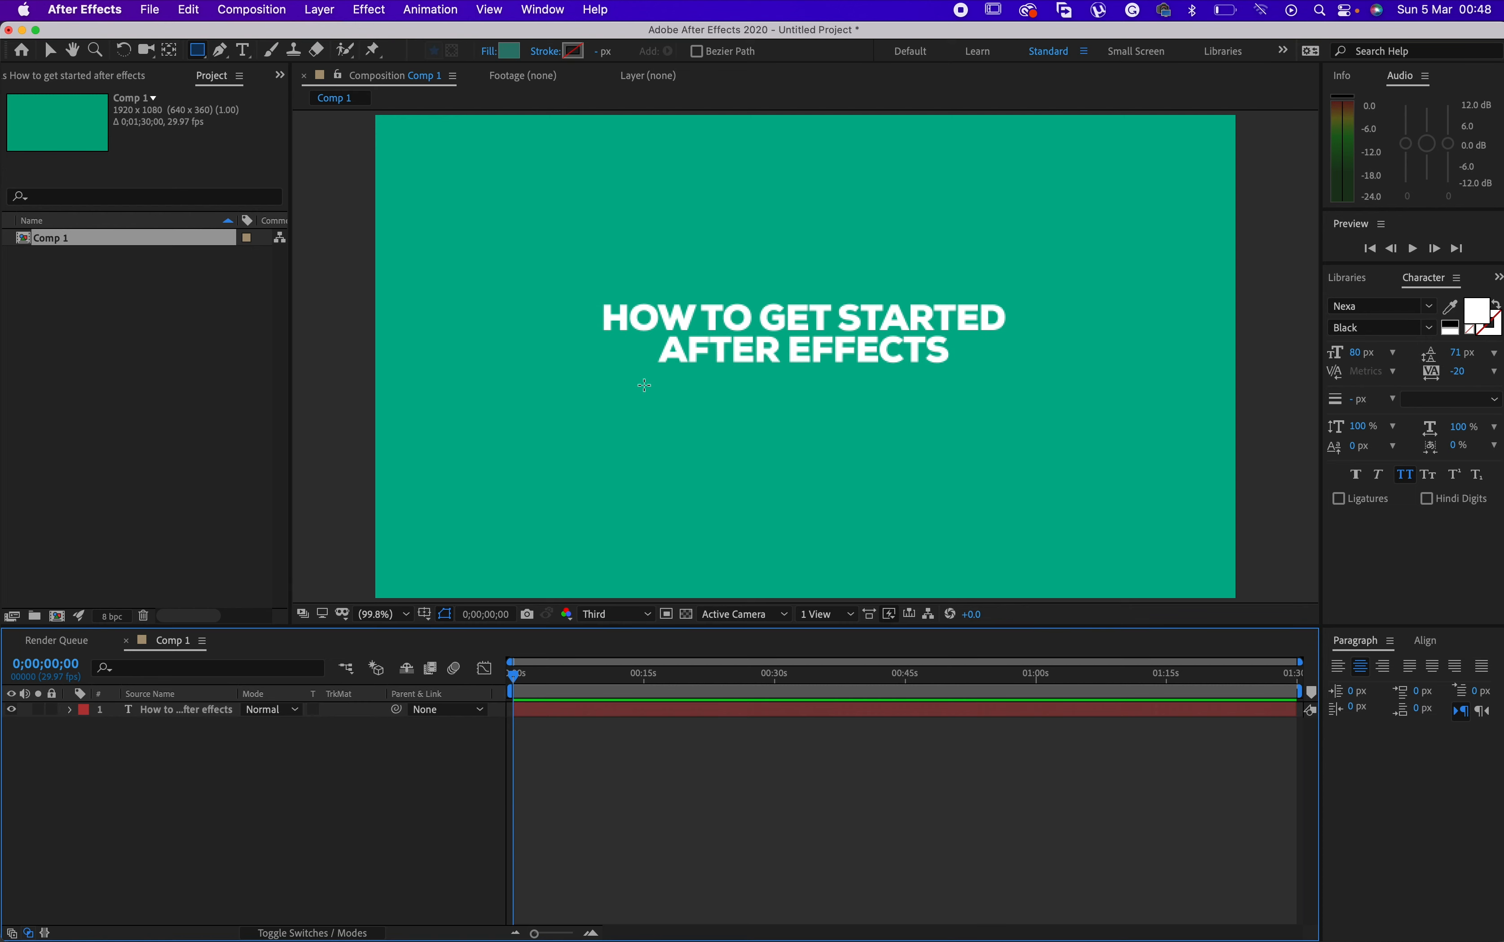
mouse_move(531, 264)
mouse_down()
mouse_move(964, 497)
mouse_move(1107, 484)
mouse_move(1078, 492)
mouse_up()
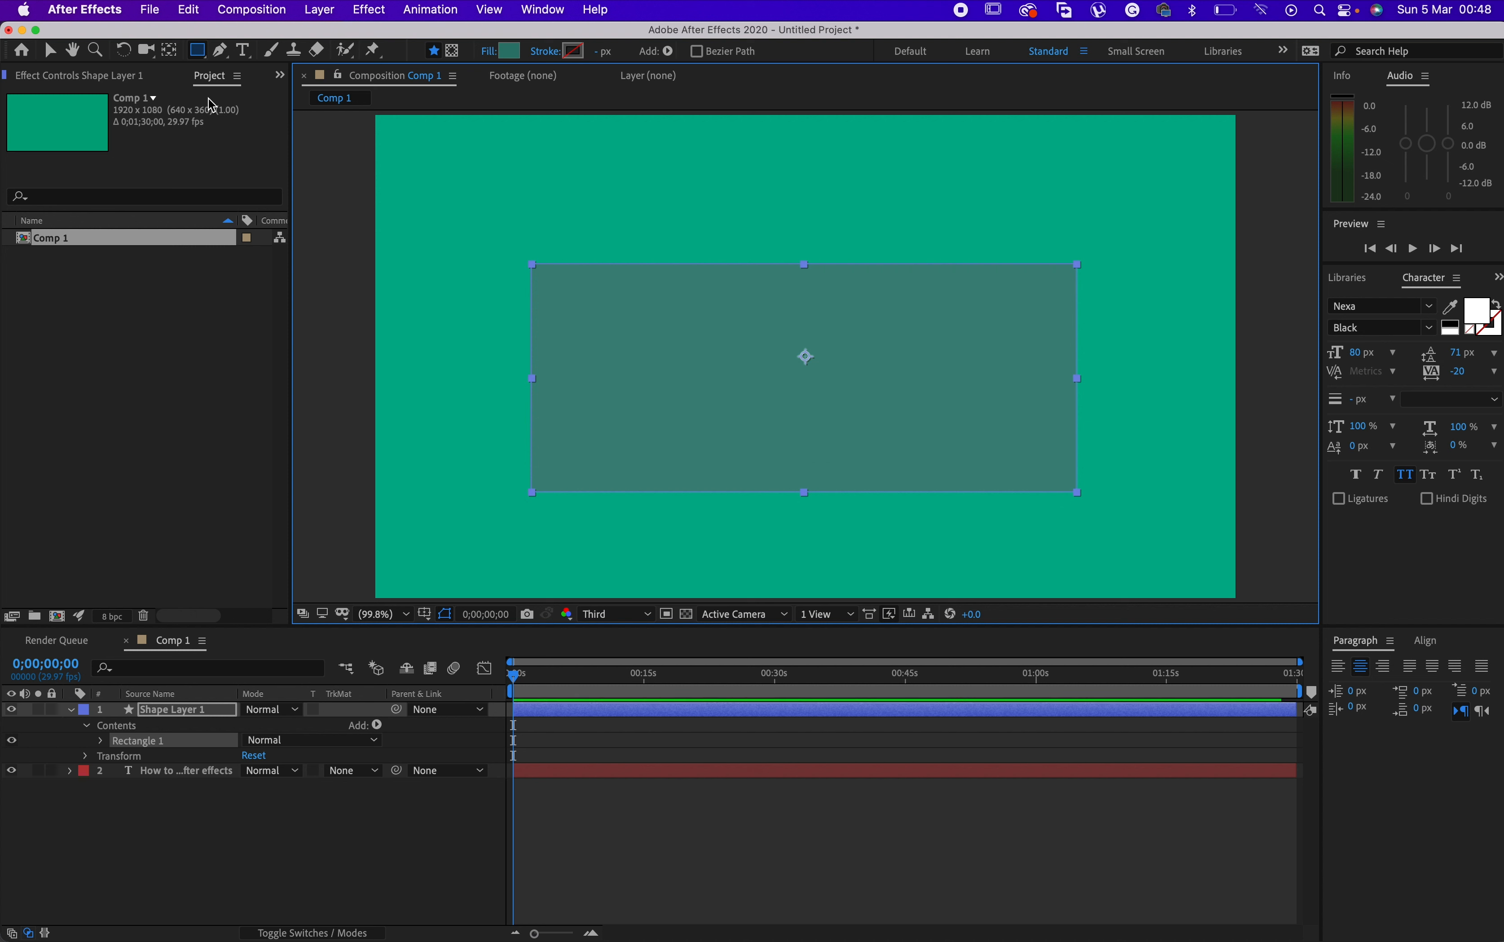
key(Delete)
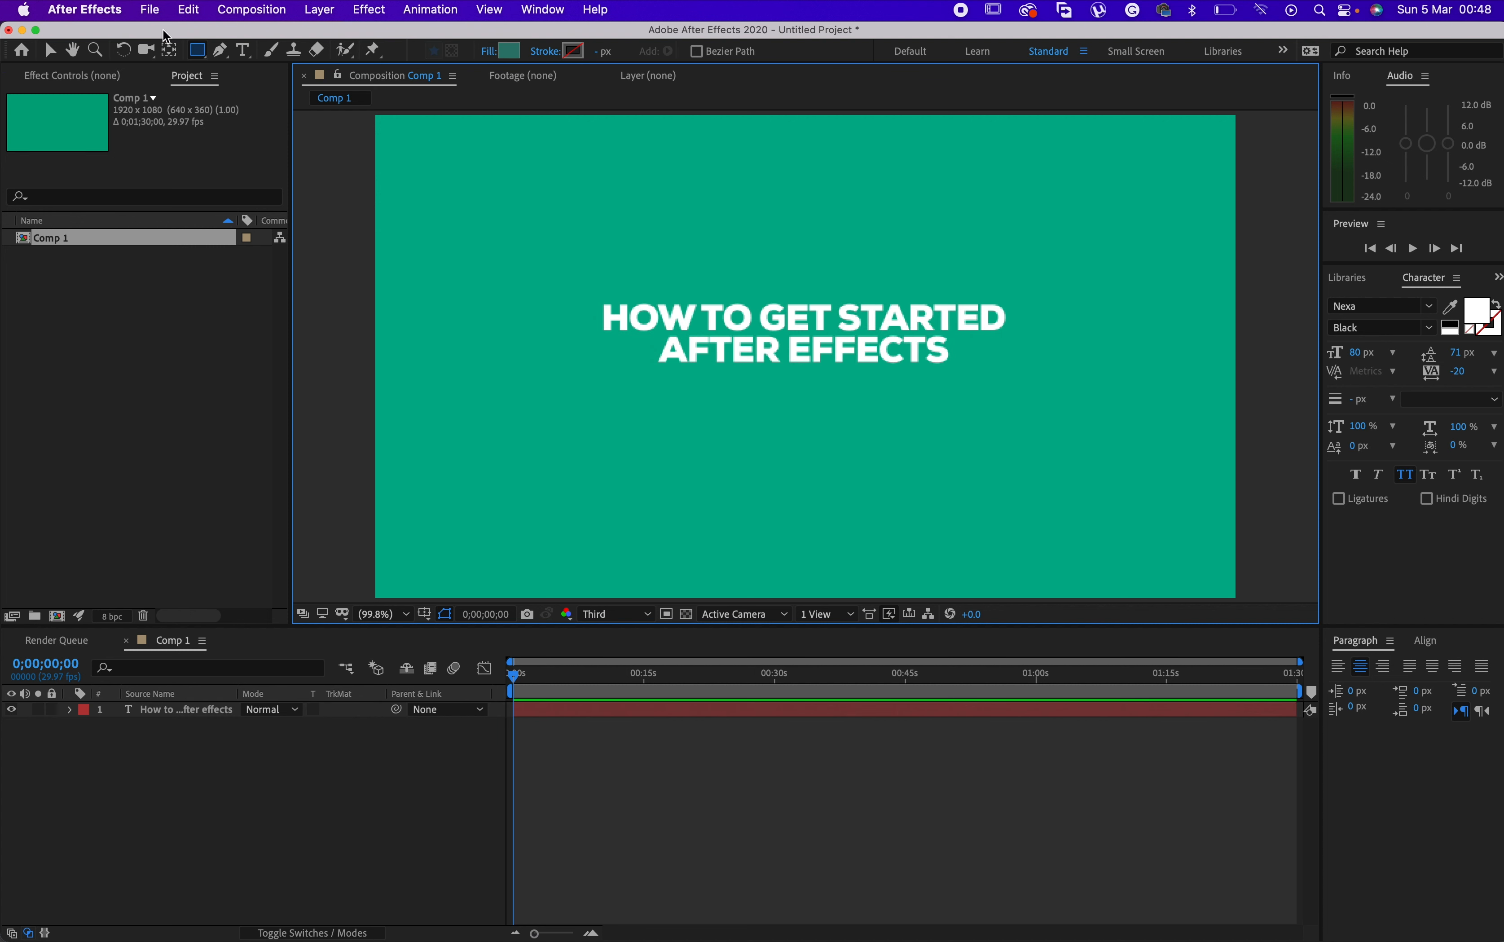
Try a rounded rectangle over the title and a large circle overlapping it, and undo both shapes.
mouse_move(207, 56)
mouse_down()
mouse_move(213, 91)
mouse_move(223, 69)
mouse_up()
drag(577, 255, 1064, 416)
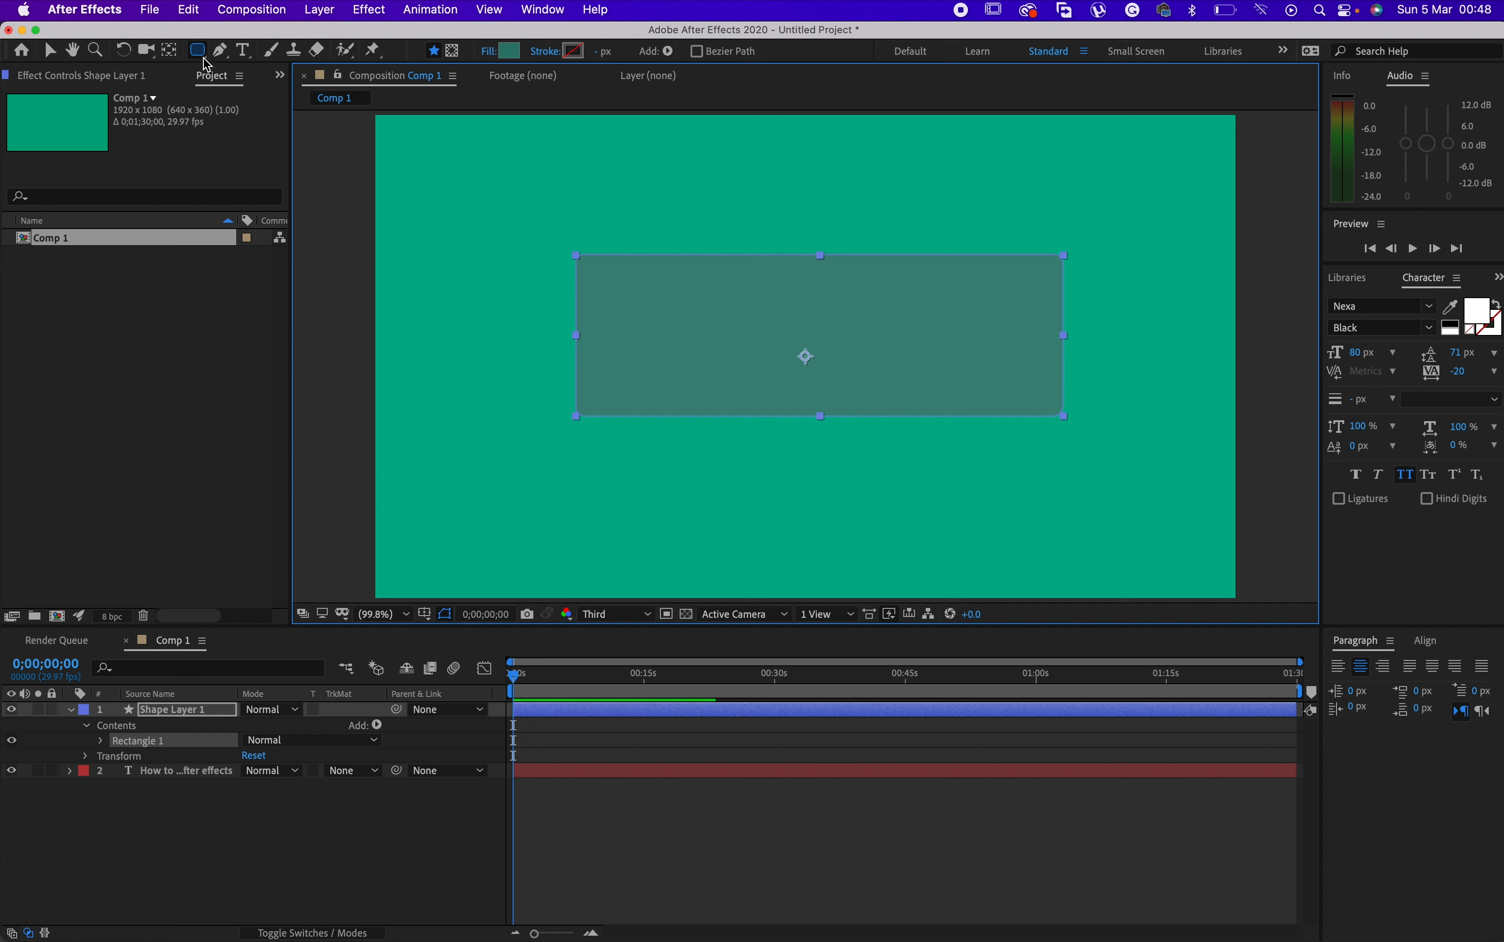
drag(207, 63, 274, 92)
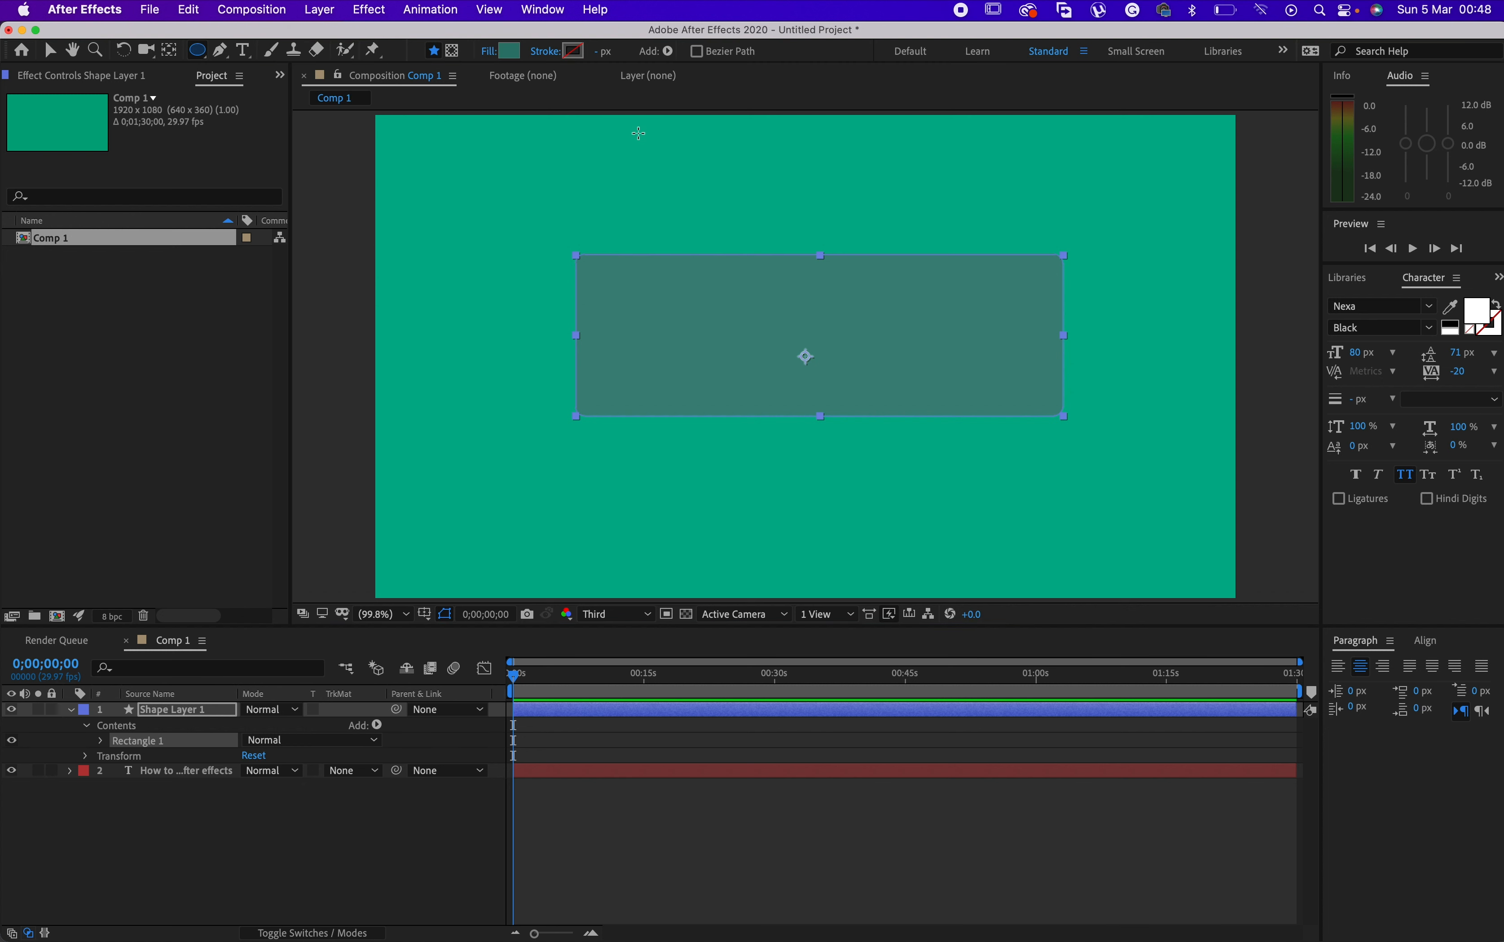
drag(477, 153, 861, 548)
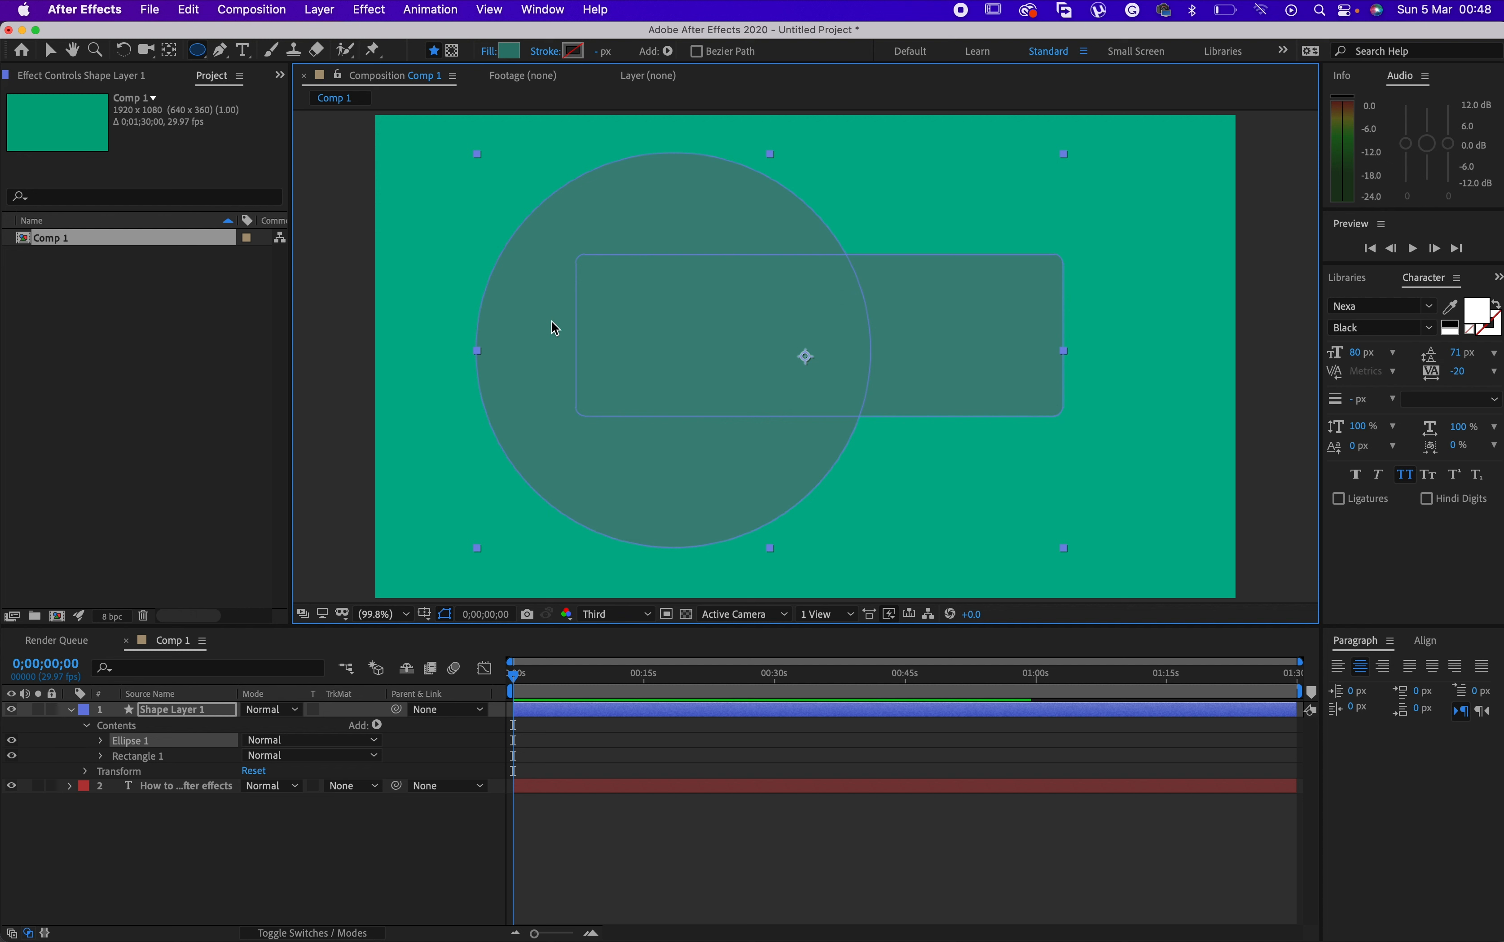
key(super+z)
key(super+z)
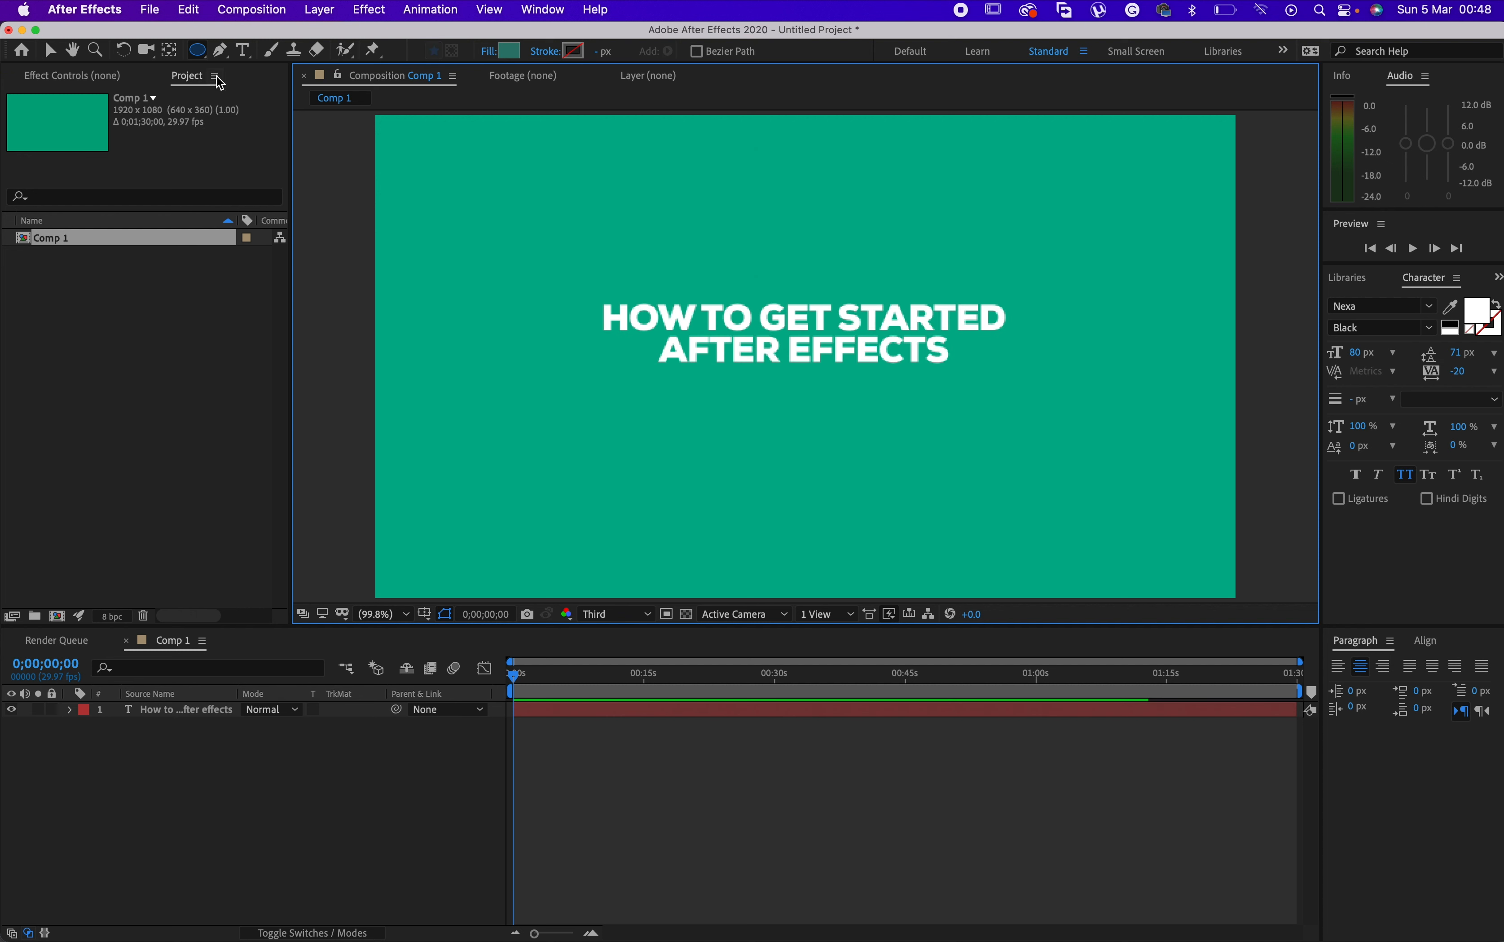
Try drawing a large freeform shape around the title with the Pen tool, combining curved and straight segments on a new shape layer.
click(222, 52)
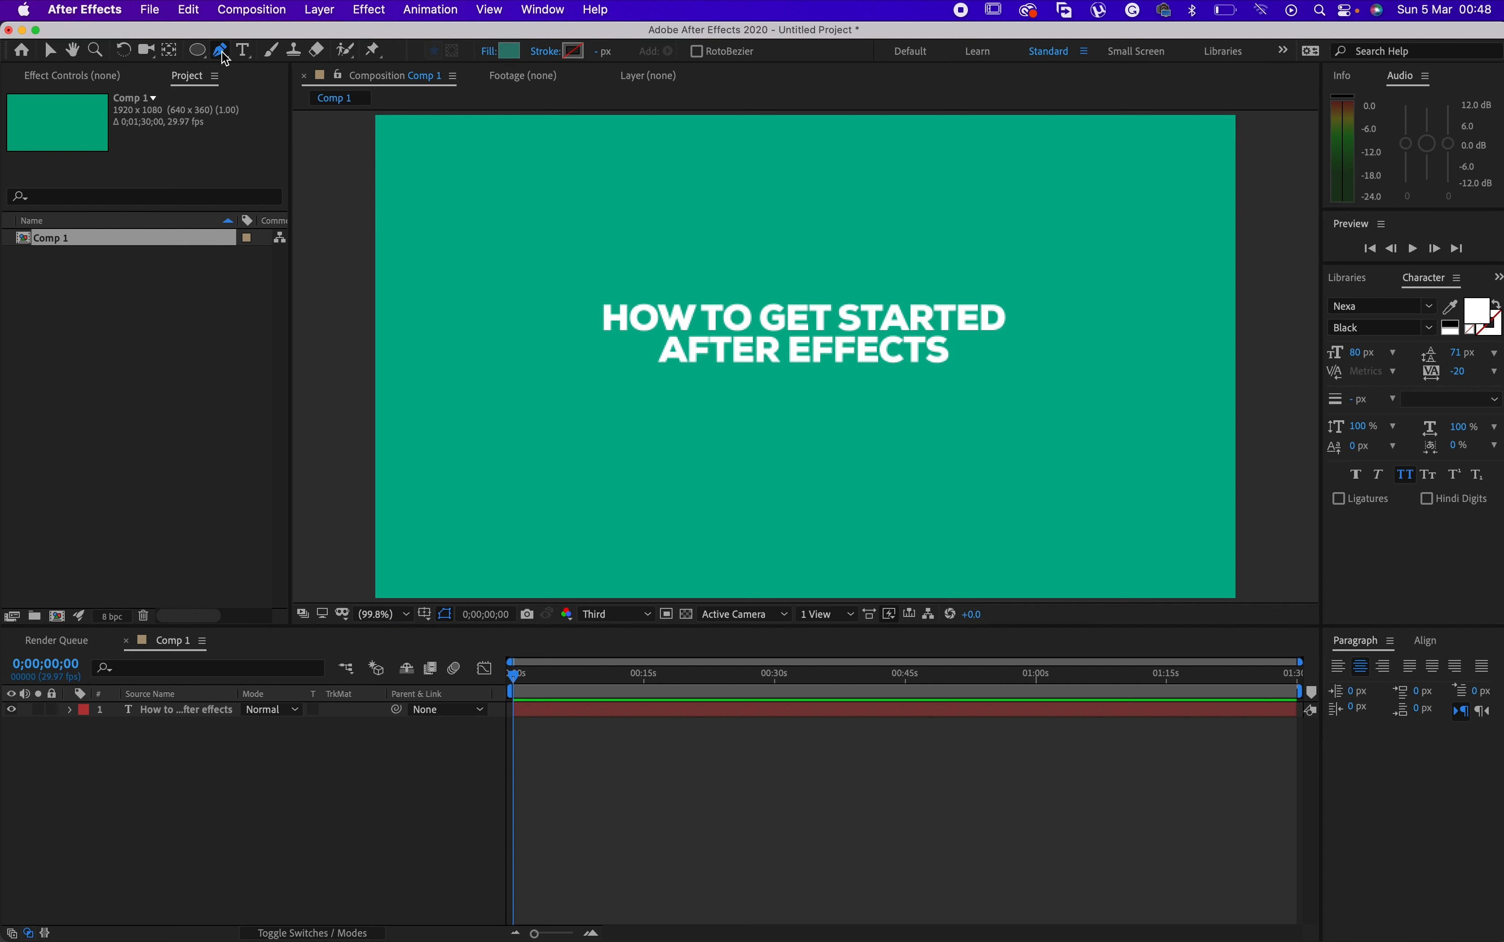
click(539, 257)
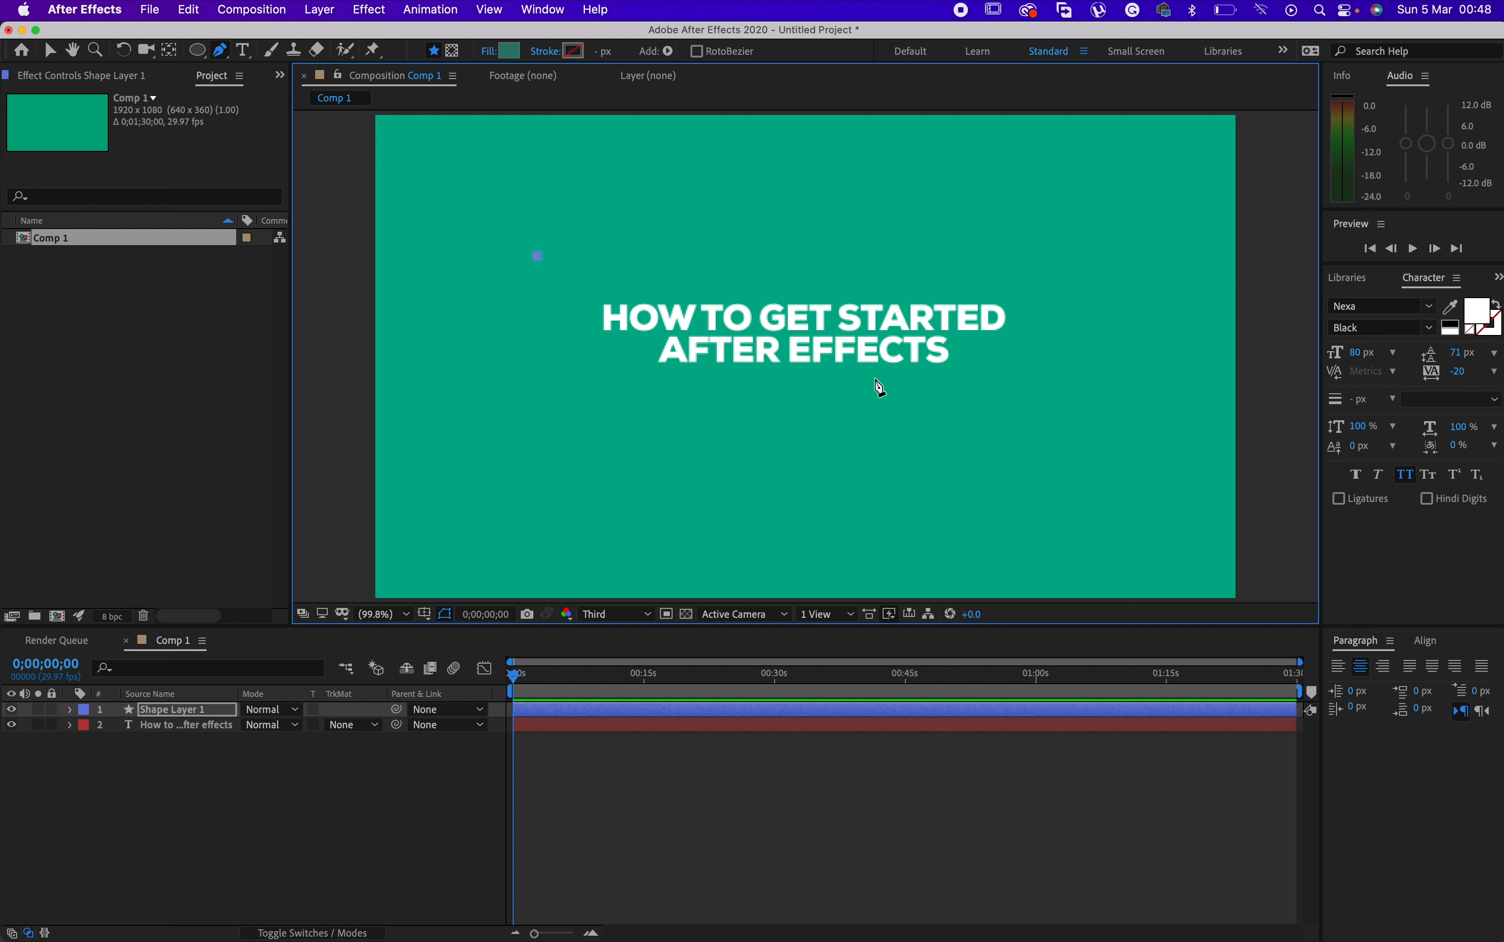
drag(730, 402, 896, 405)
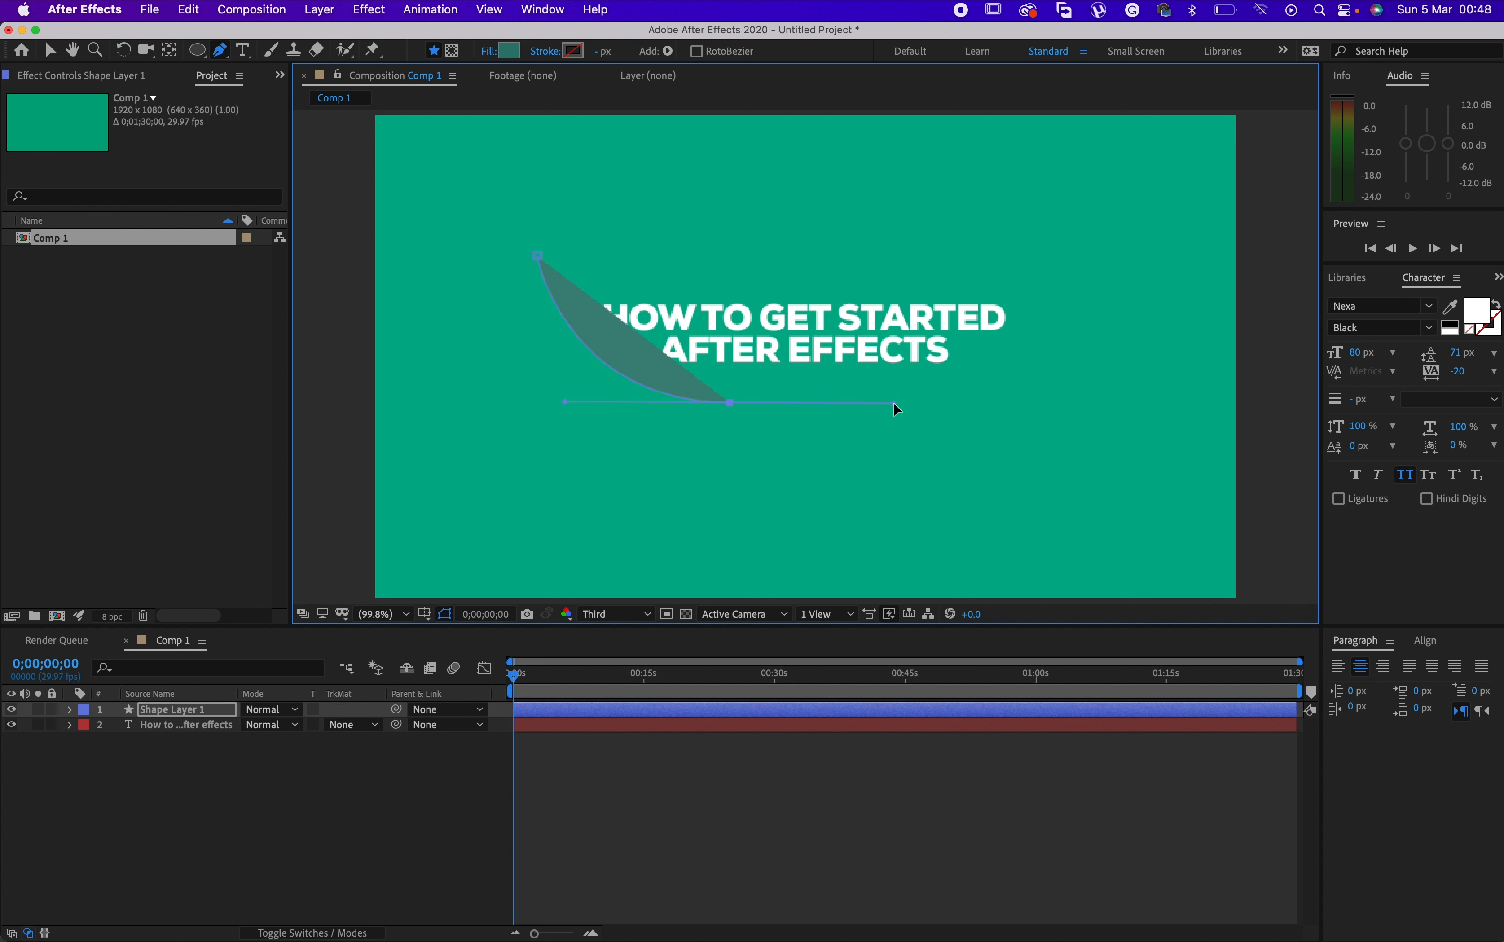
drag(985, 343, 1066, 355)
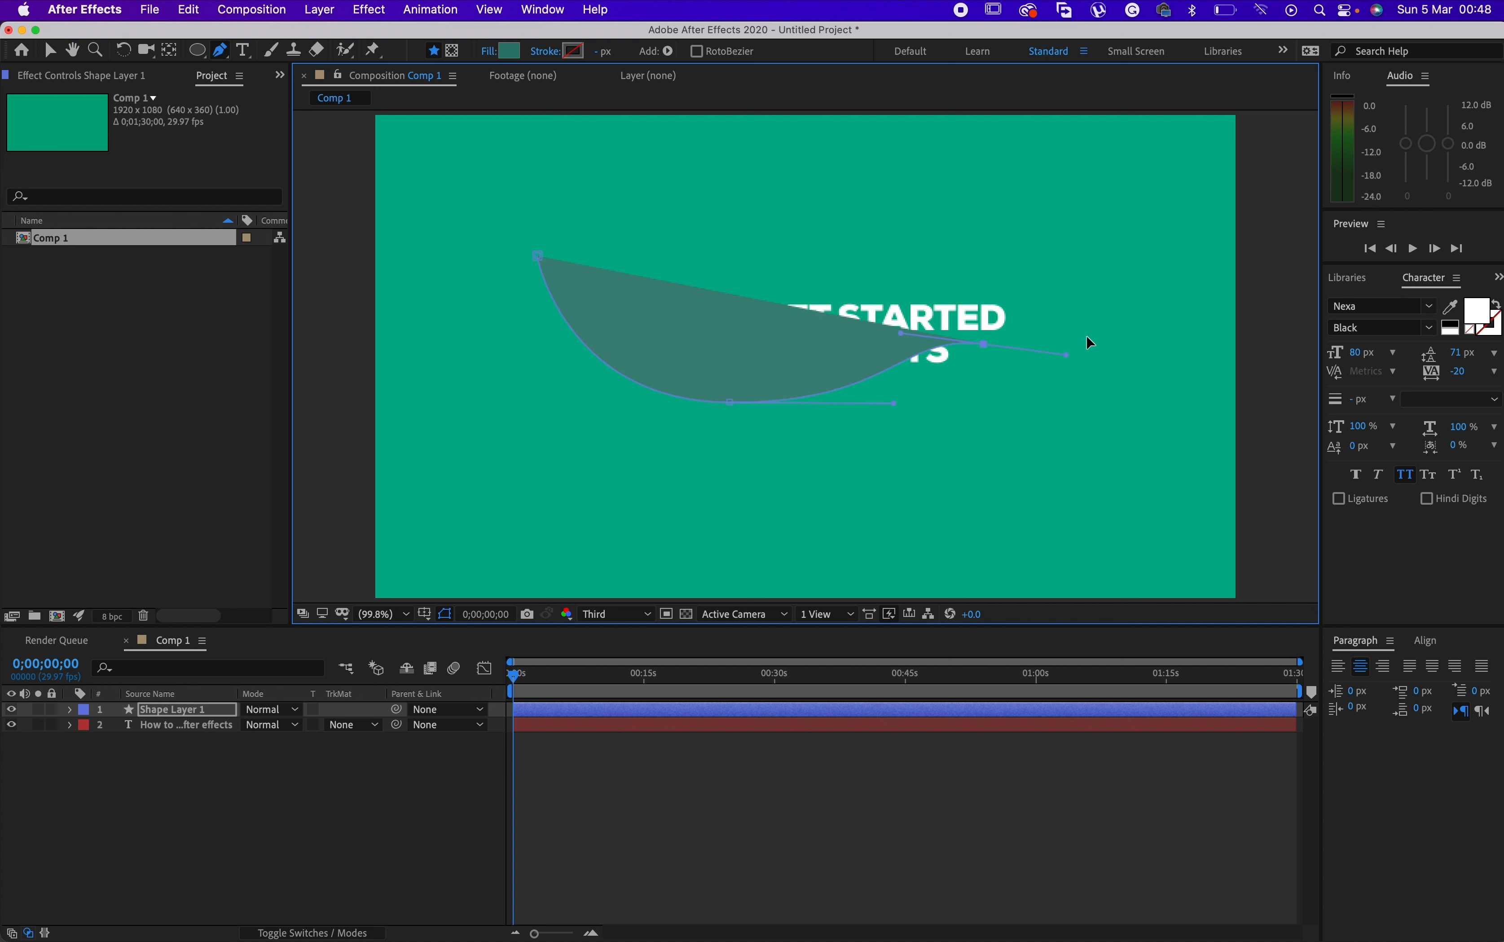
click(1121, 252)
drag(968, 427, 1024, 473)
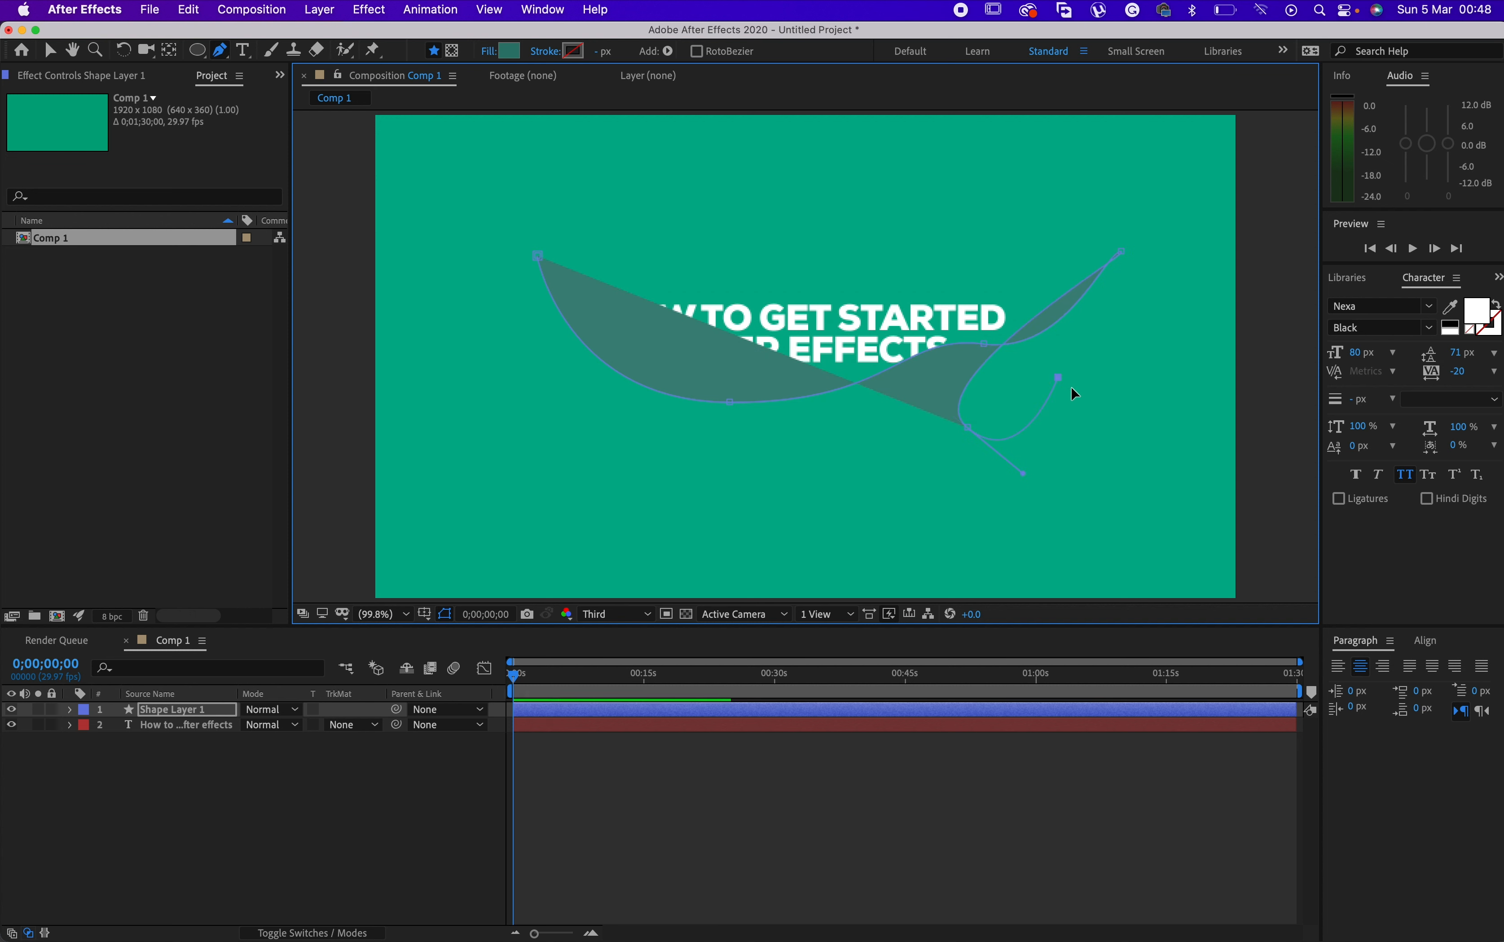
drag(1058, 376, 1073, 393)
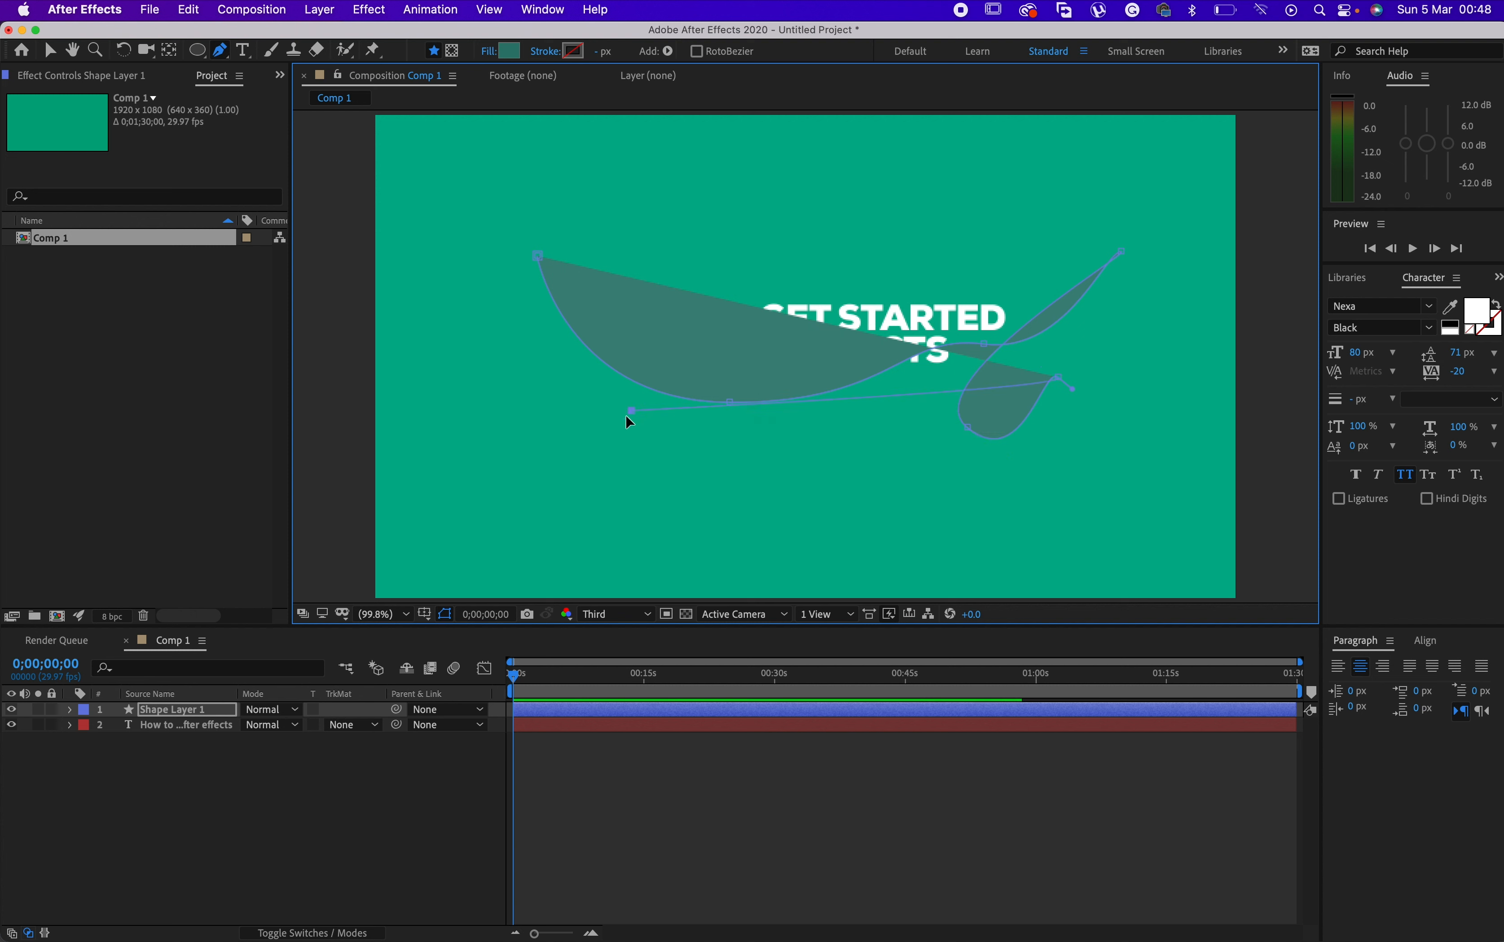
drag(633, 410, 515, 451)
click(461, 228)
click(699, 146)
click(1030, 215)
Undo the freeform Pen path point by point until its shape layer is empty.
key(super+z)
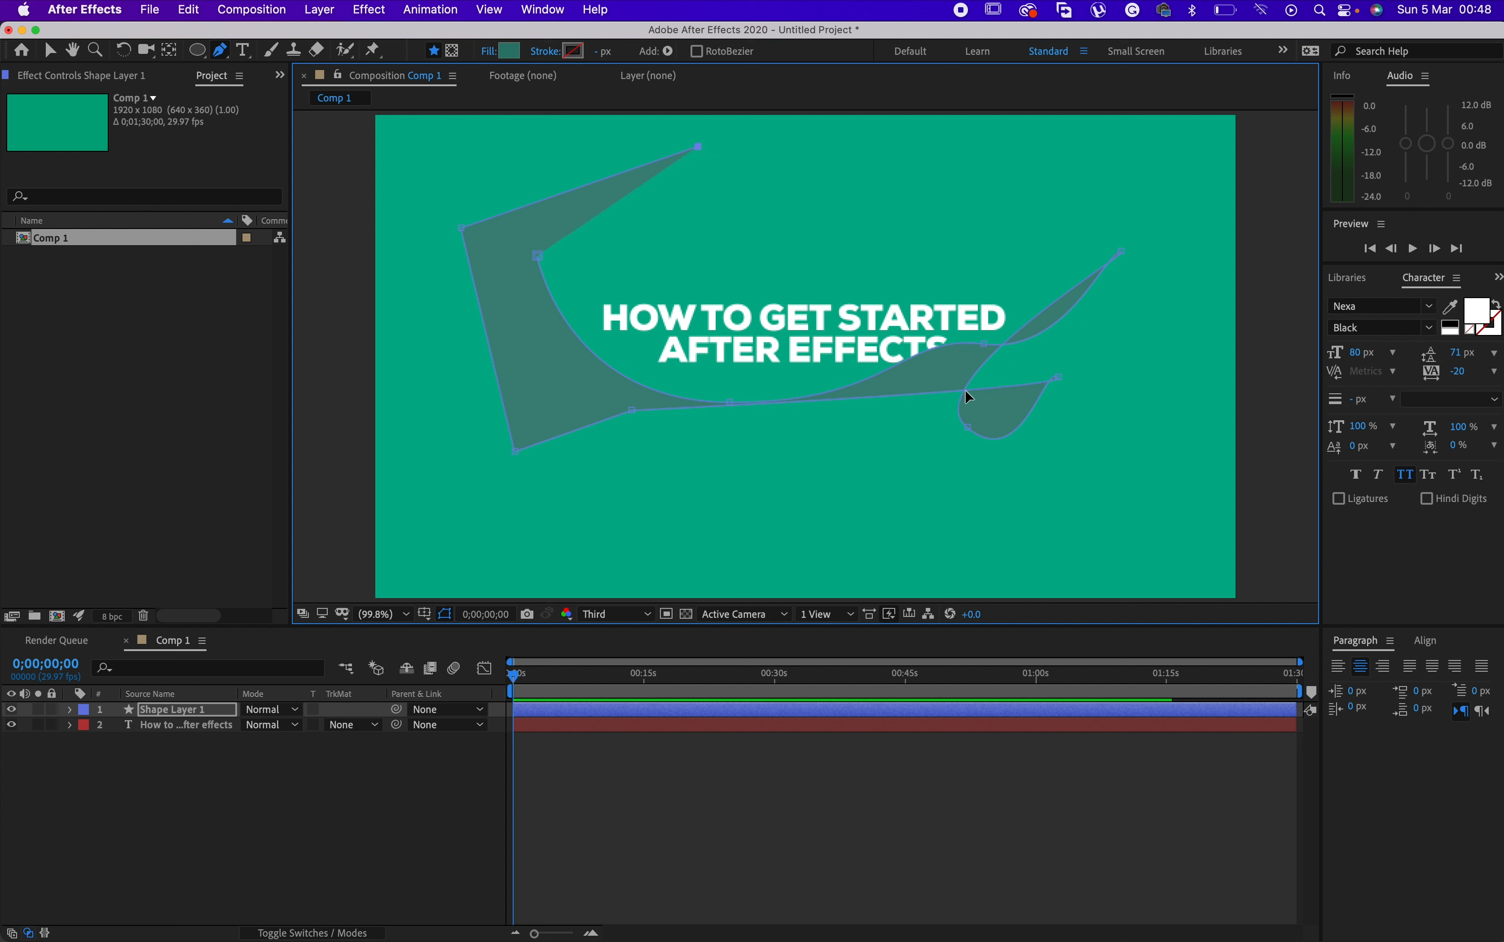
key(super+z)
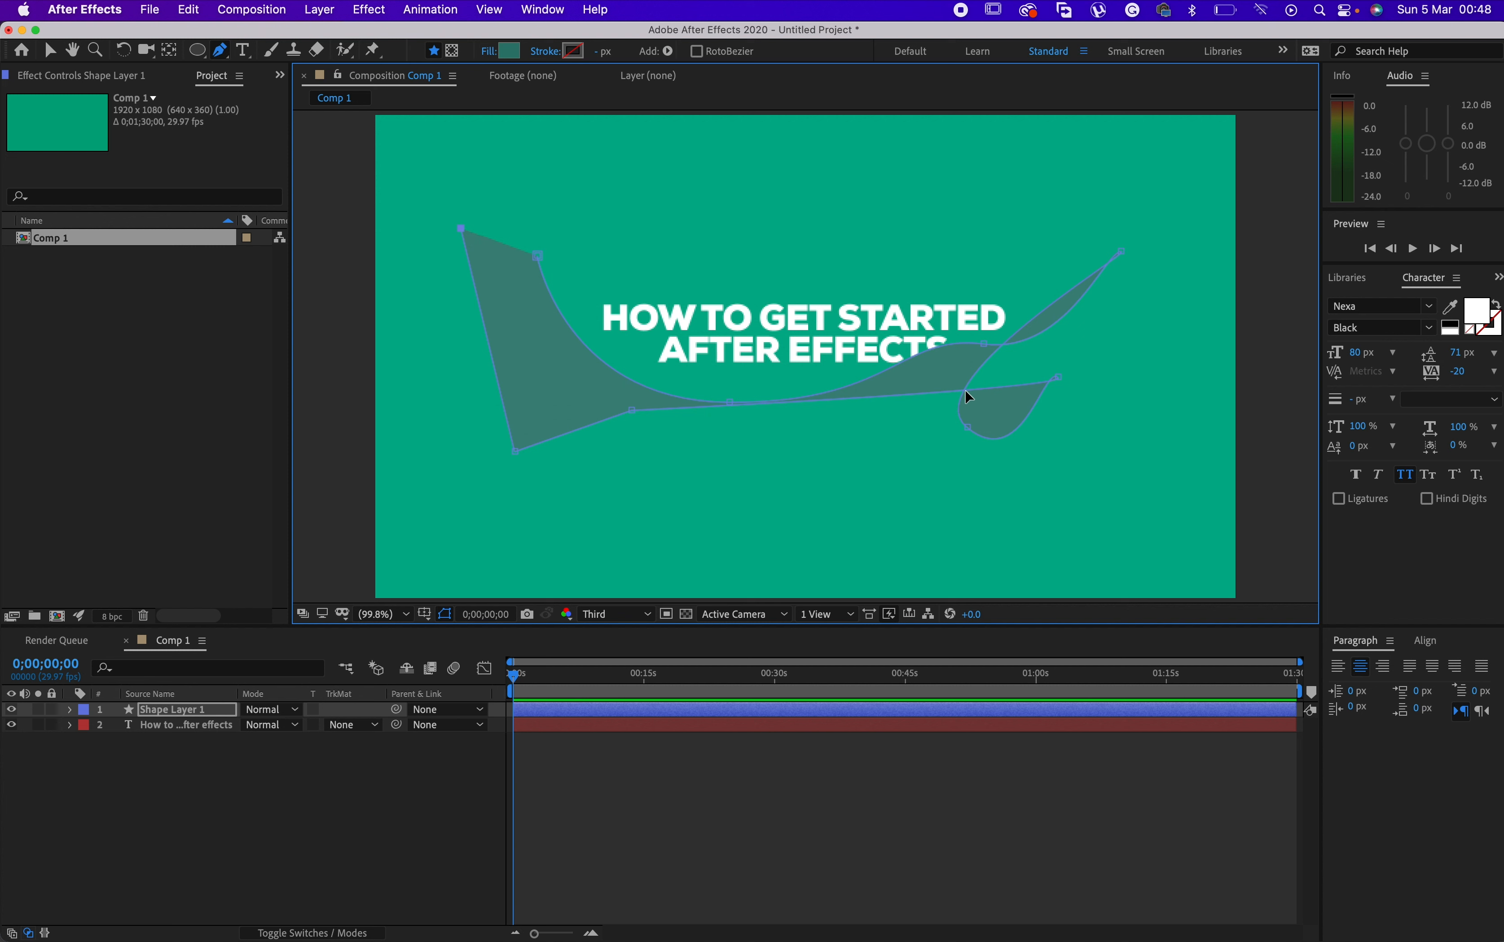
key(super+z)
key(super+z)
key(super+z)
key(super+z)
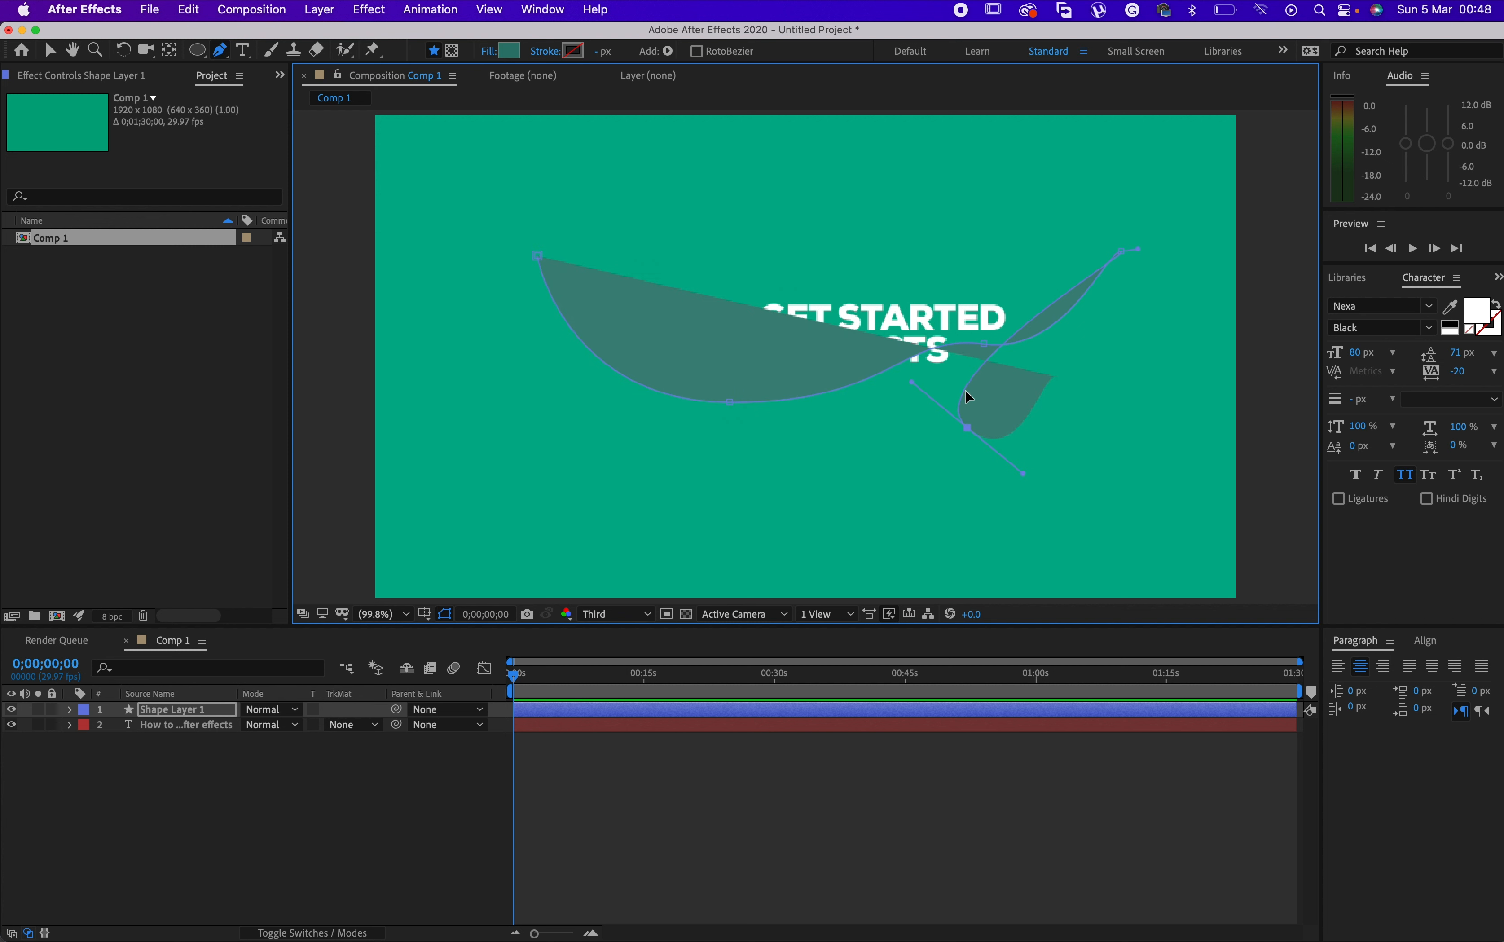
key(super+z)
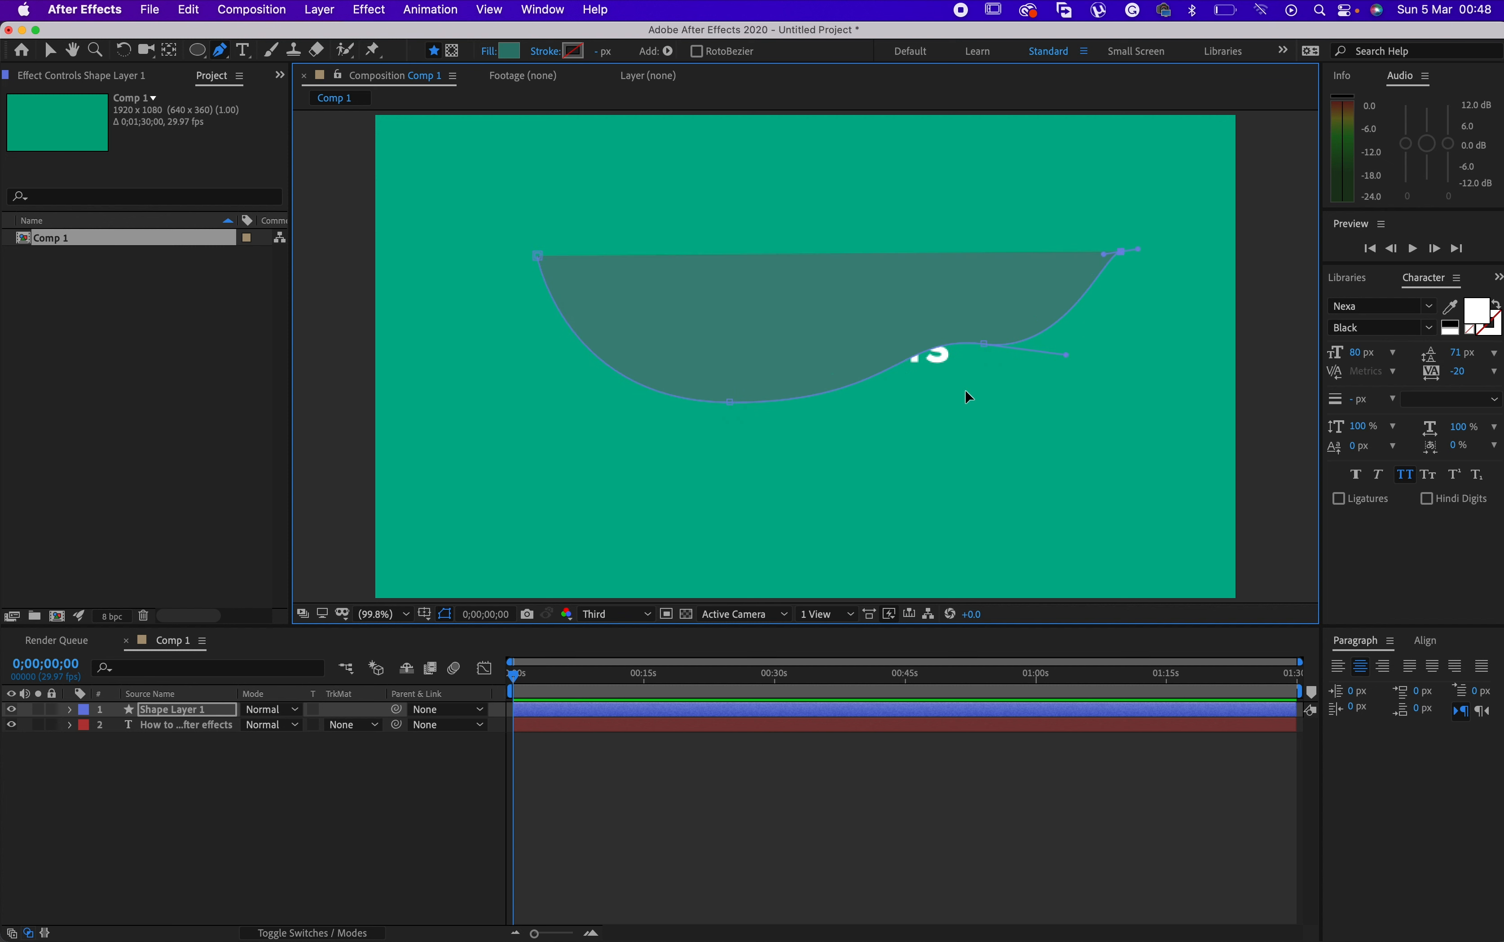
key(super+z)
key(super+z)
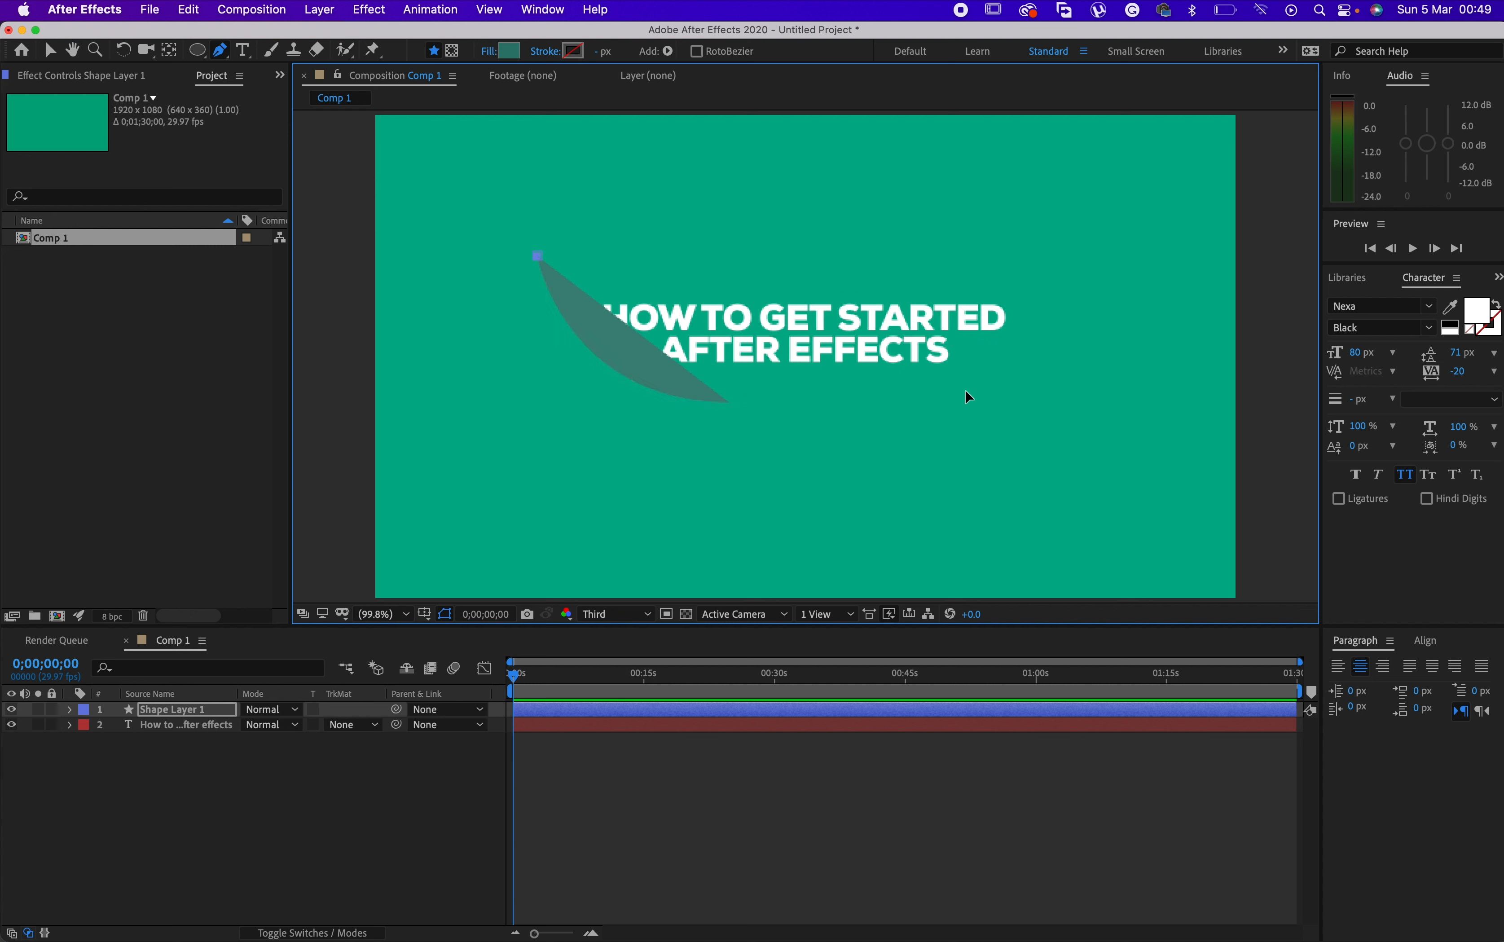
key(super+z)
key(super+z)
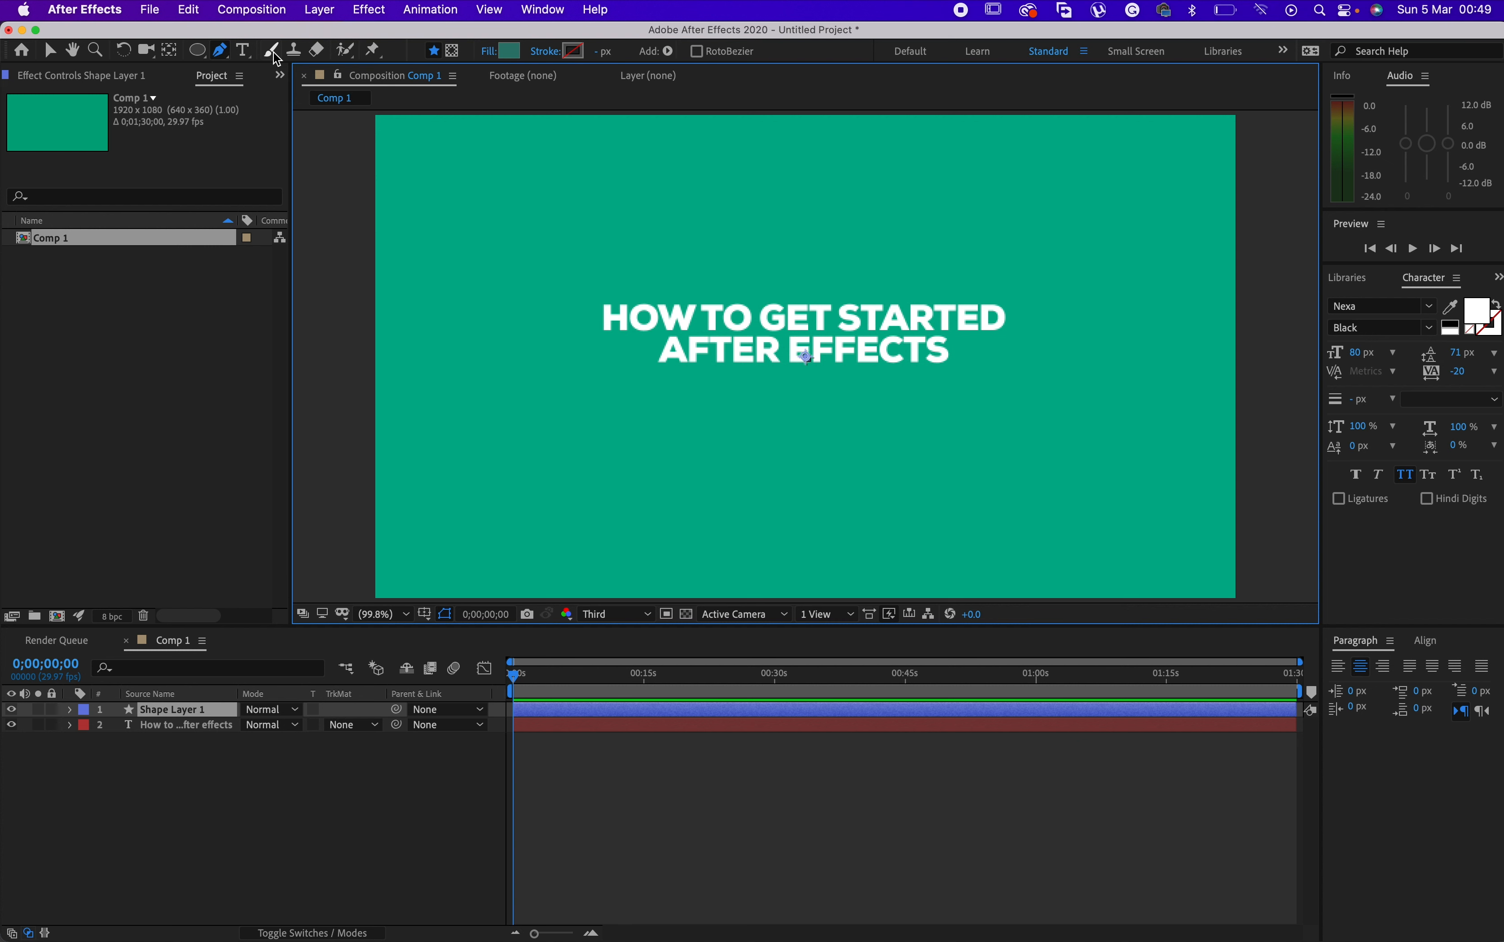
Switch to the Clone Stamp tool.
click(295, 53)
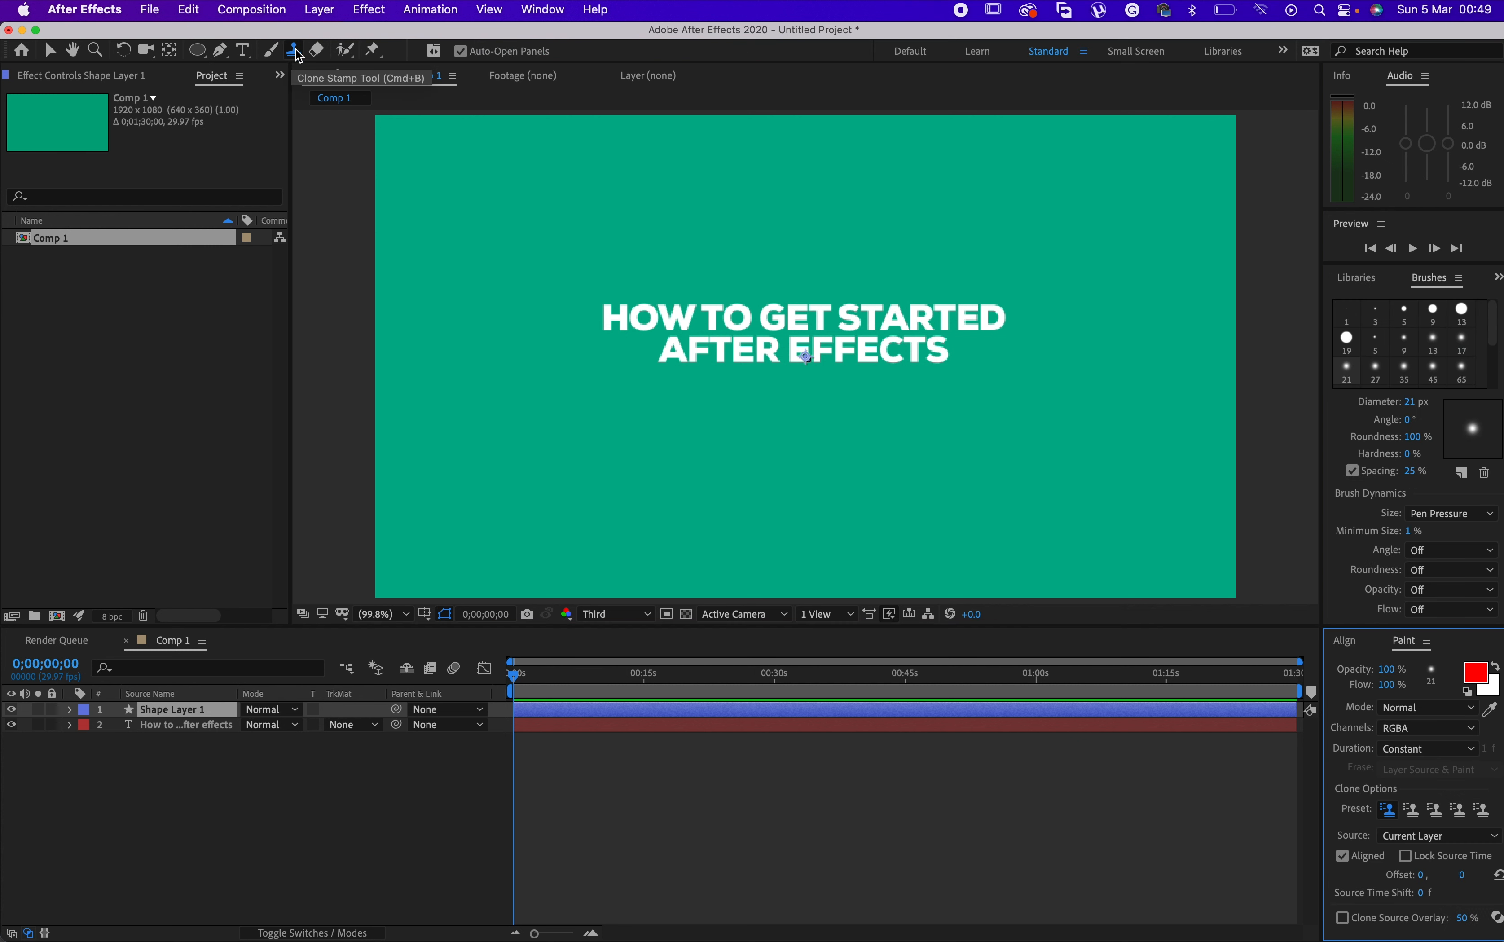